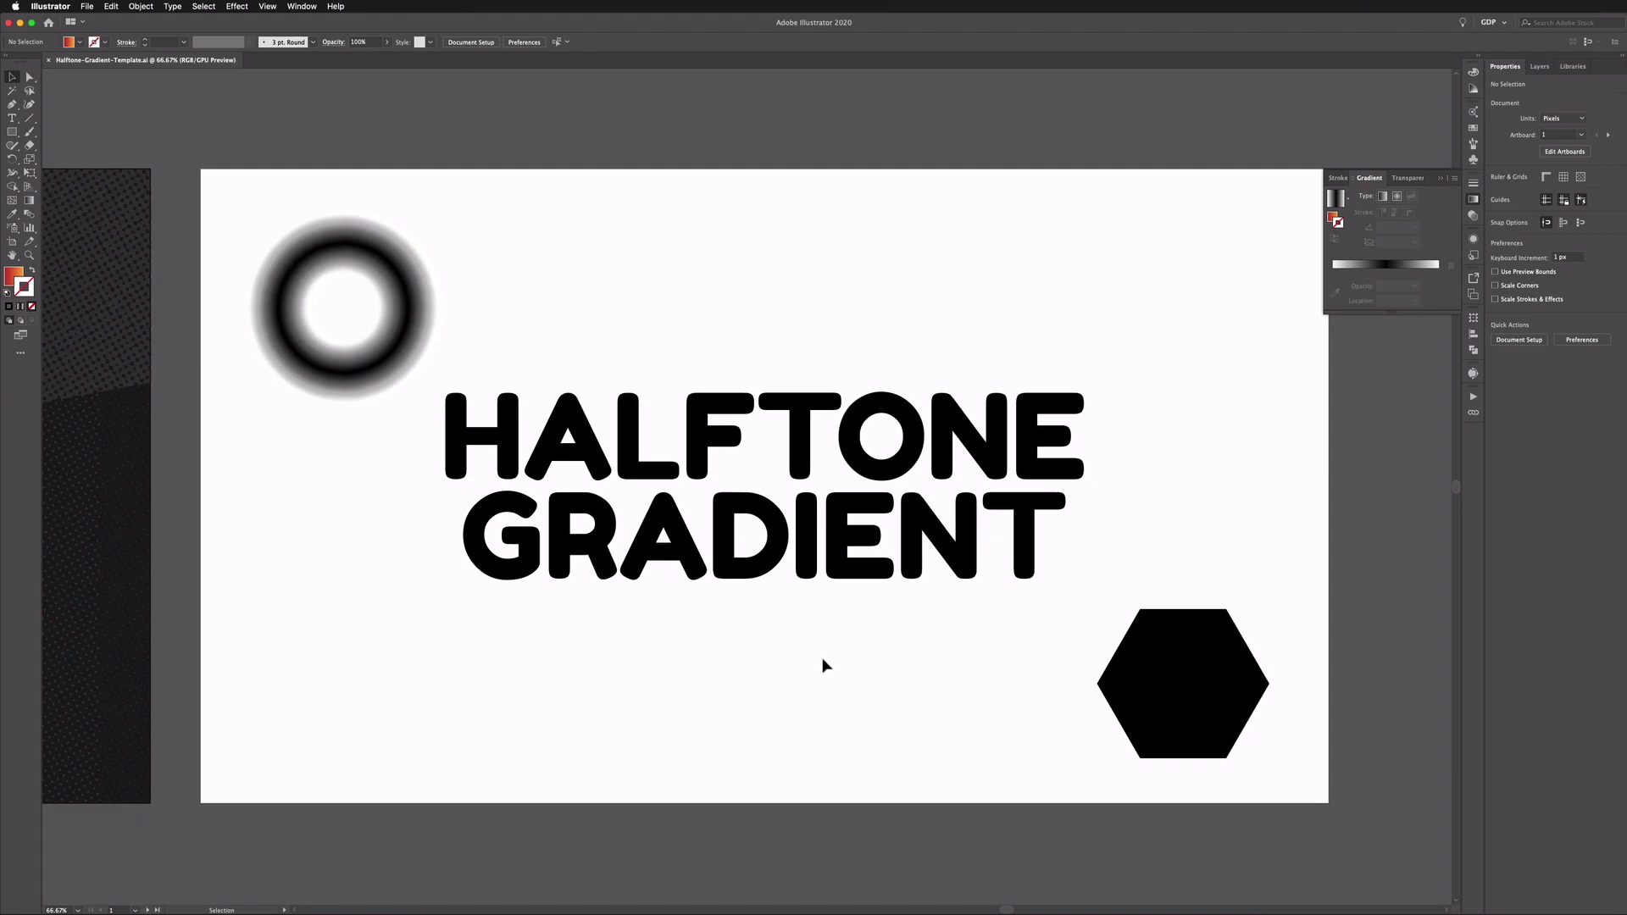
Give the black hexagon a left-to-right white-to-black linear gradient, removing the extra white stop.
left_click(1127, 693)
key("a")
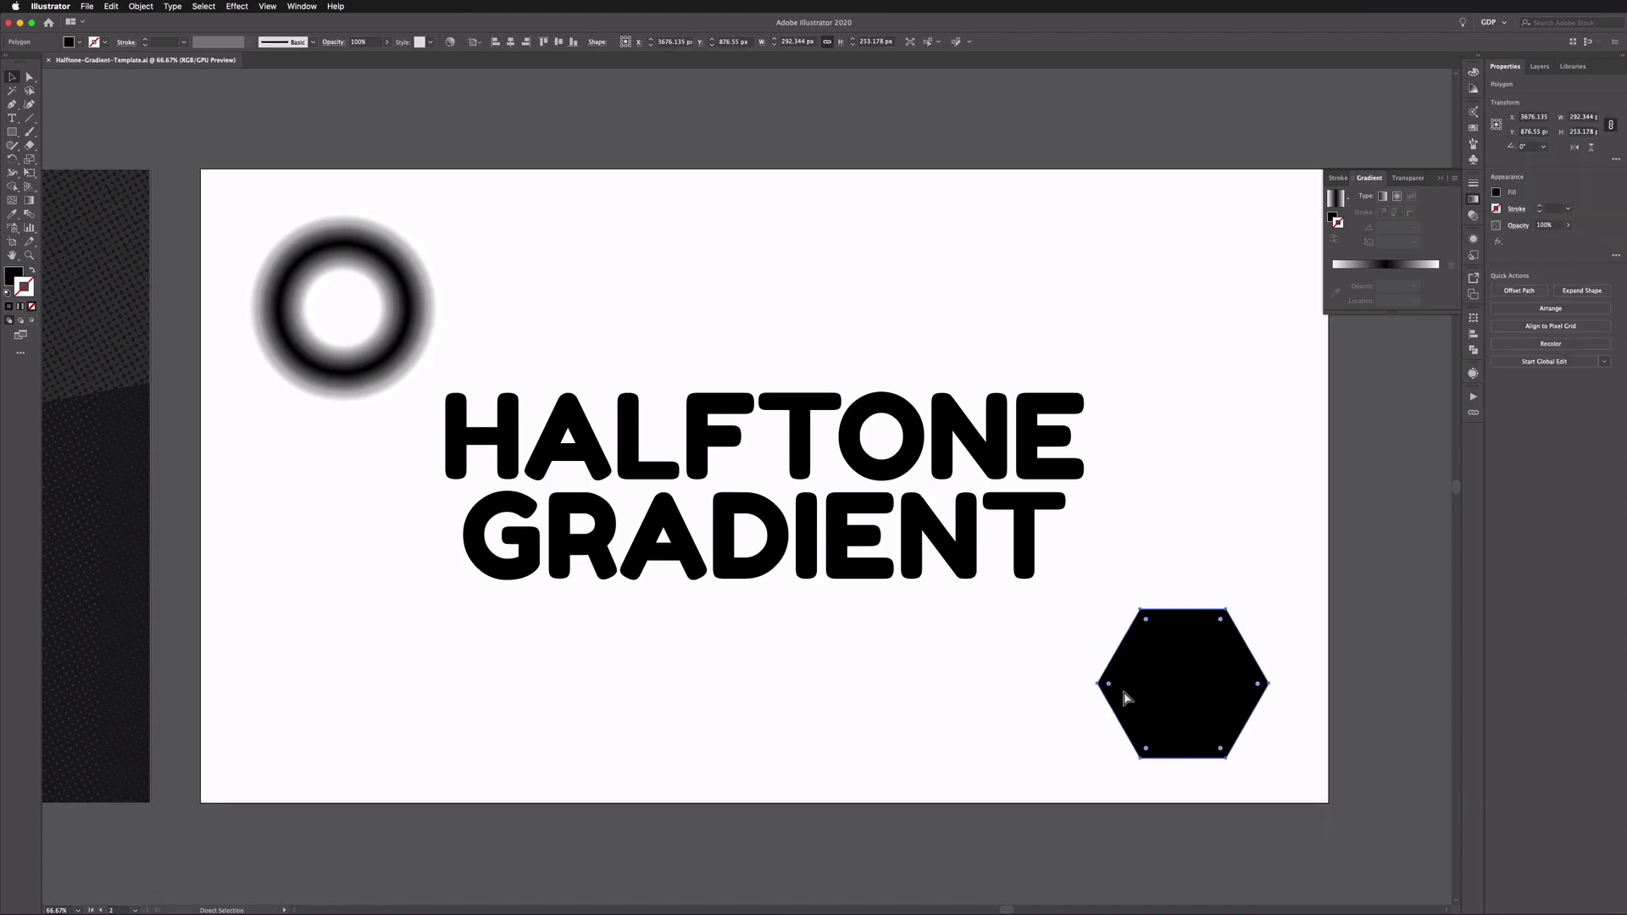
key("v")
key("super+equal")
key("super+equal")
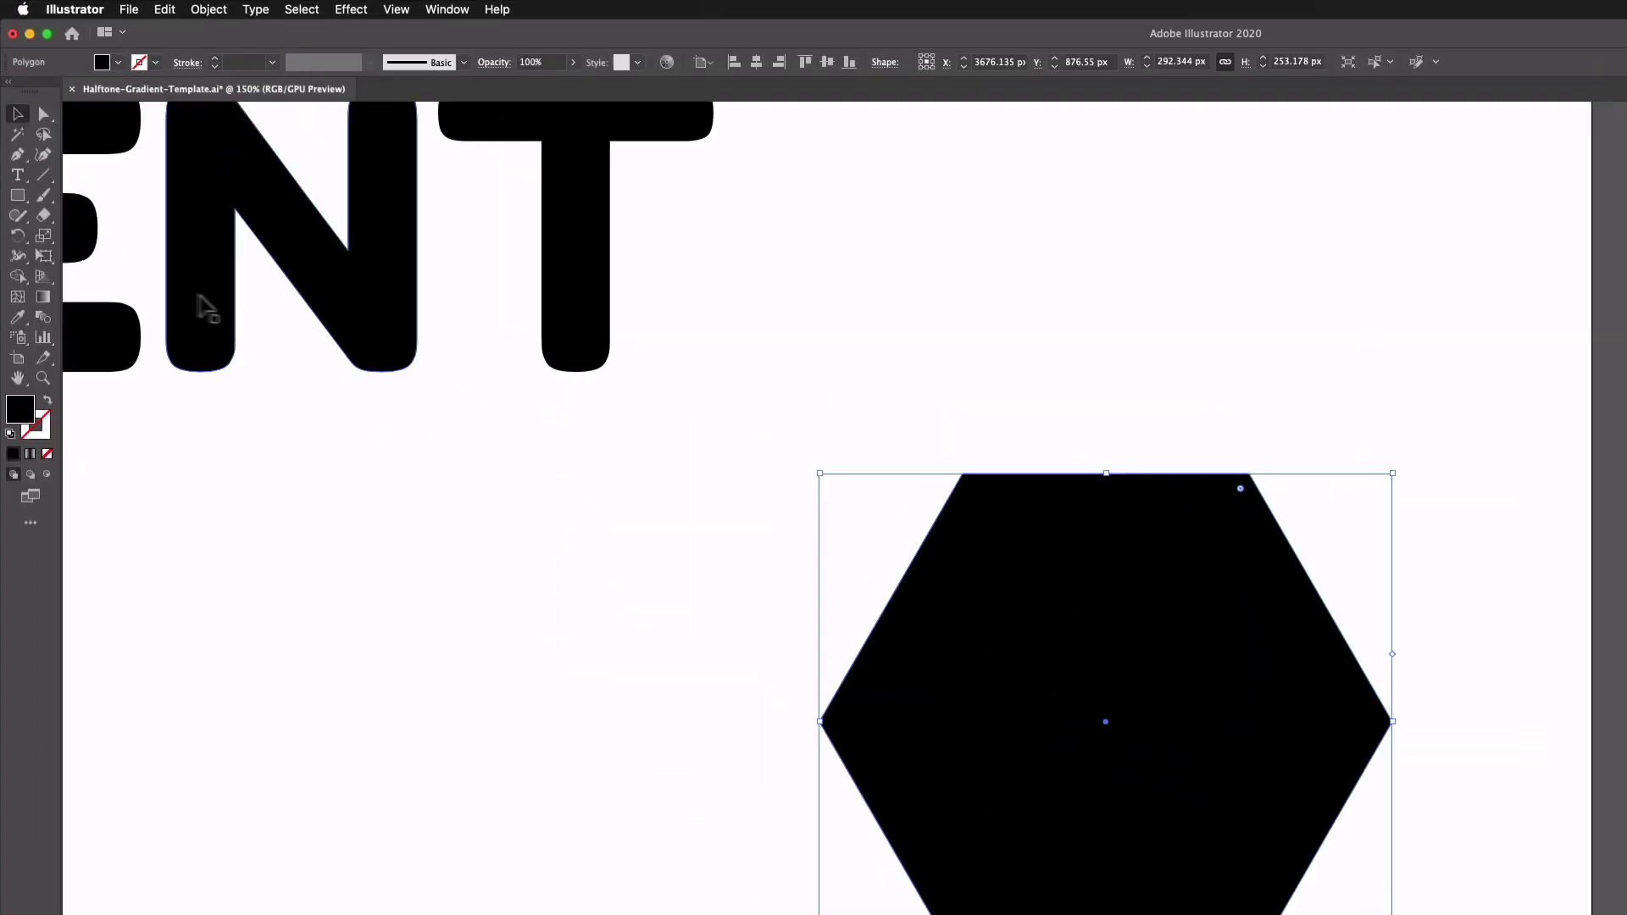
left_click(29, 201)
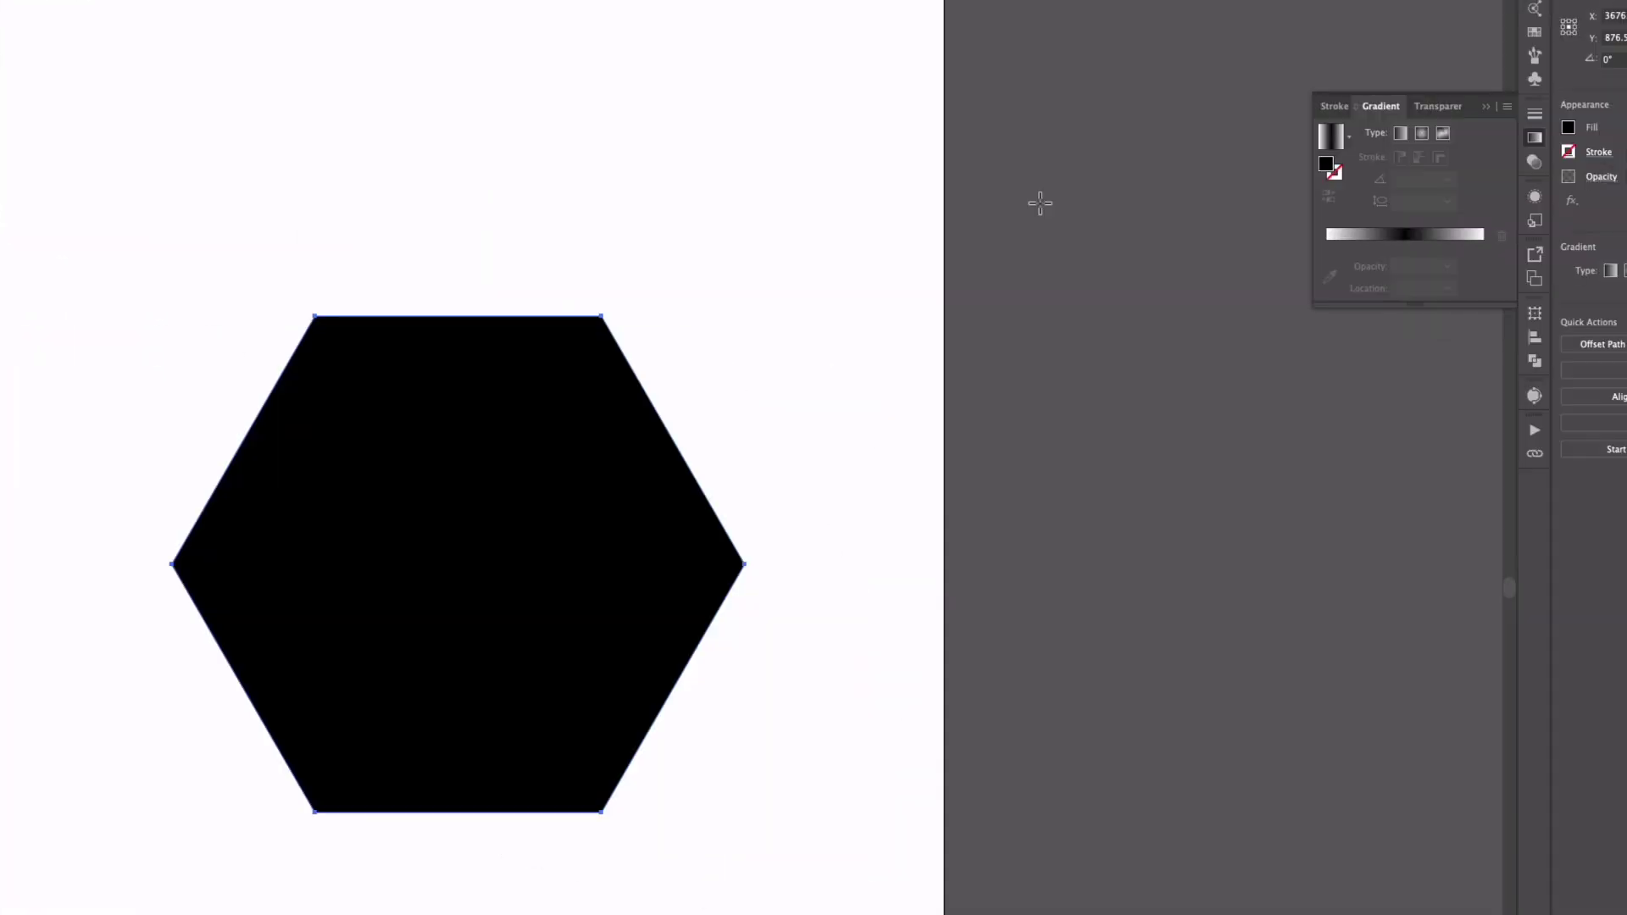
left_click(1404, 237)
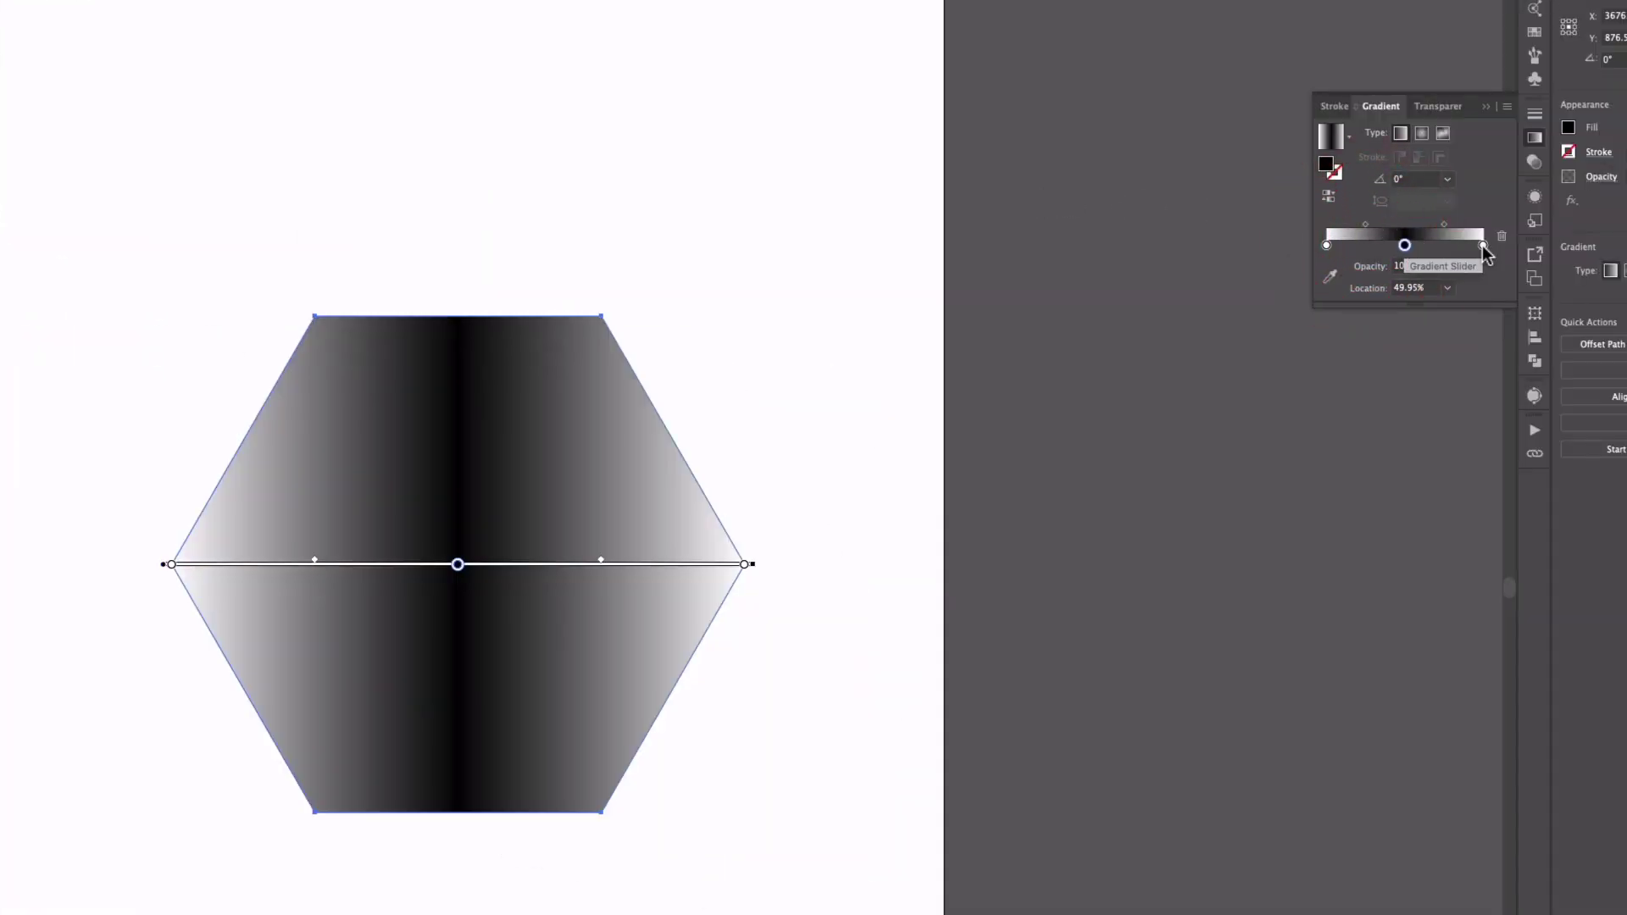
mouse_move(1481, 245)
left_mouse_down()
mouse_move(1478, 264)
mouse_move(1482, 246)
left_mouse_up()
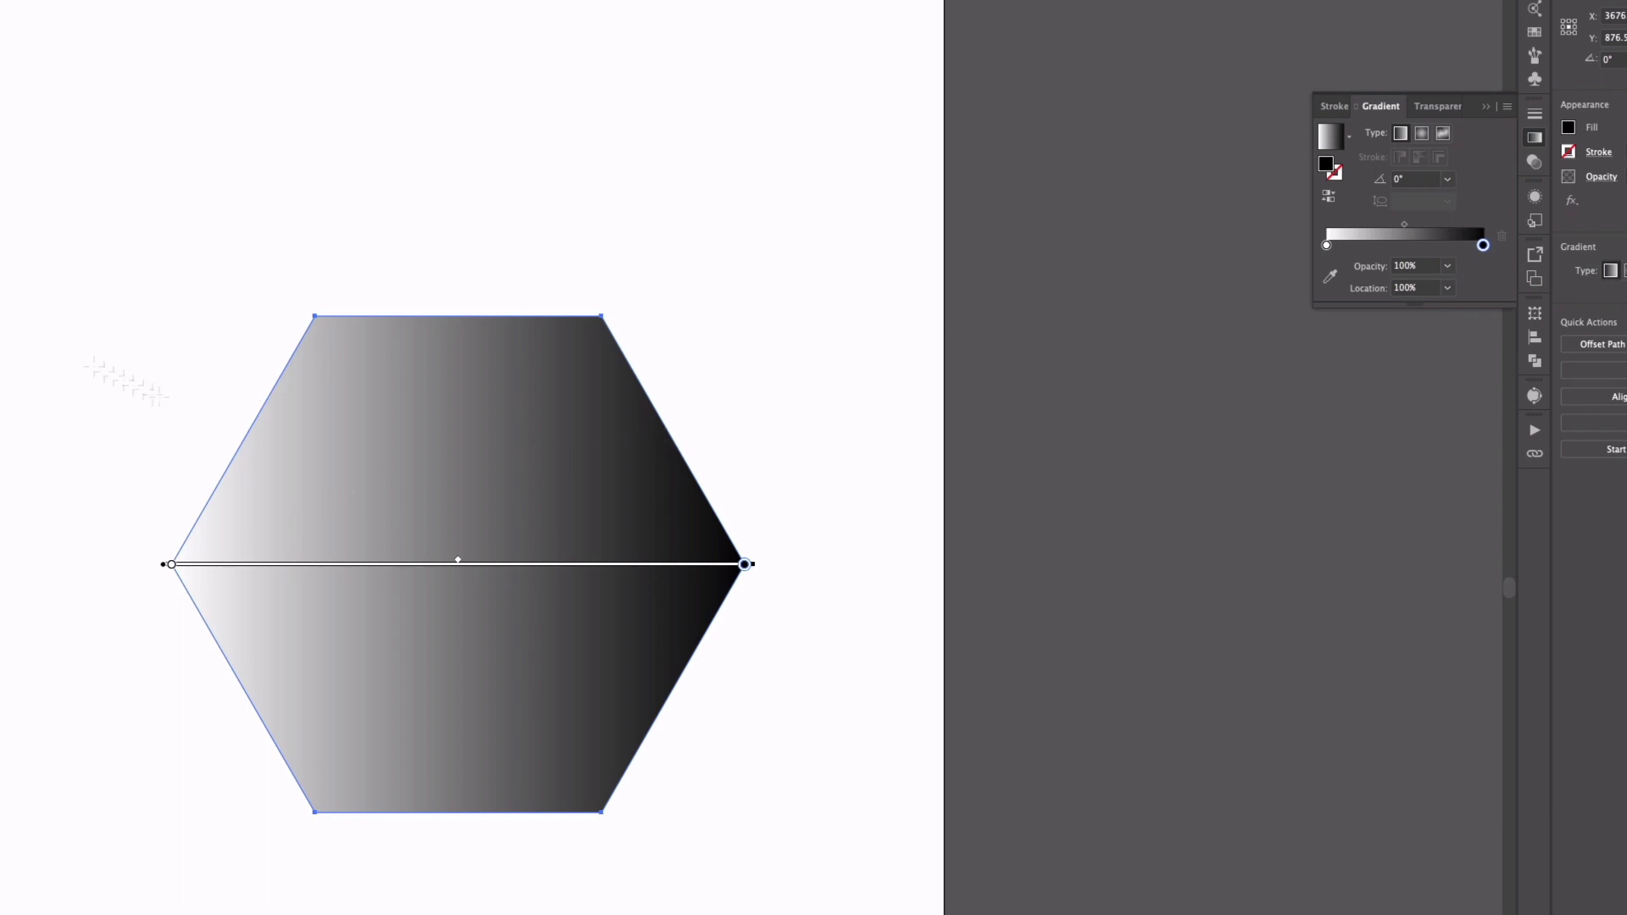
key("v")
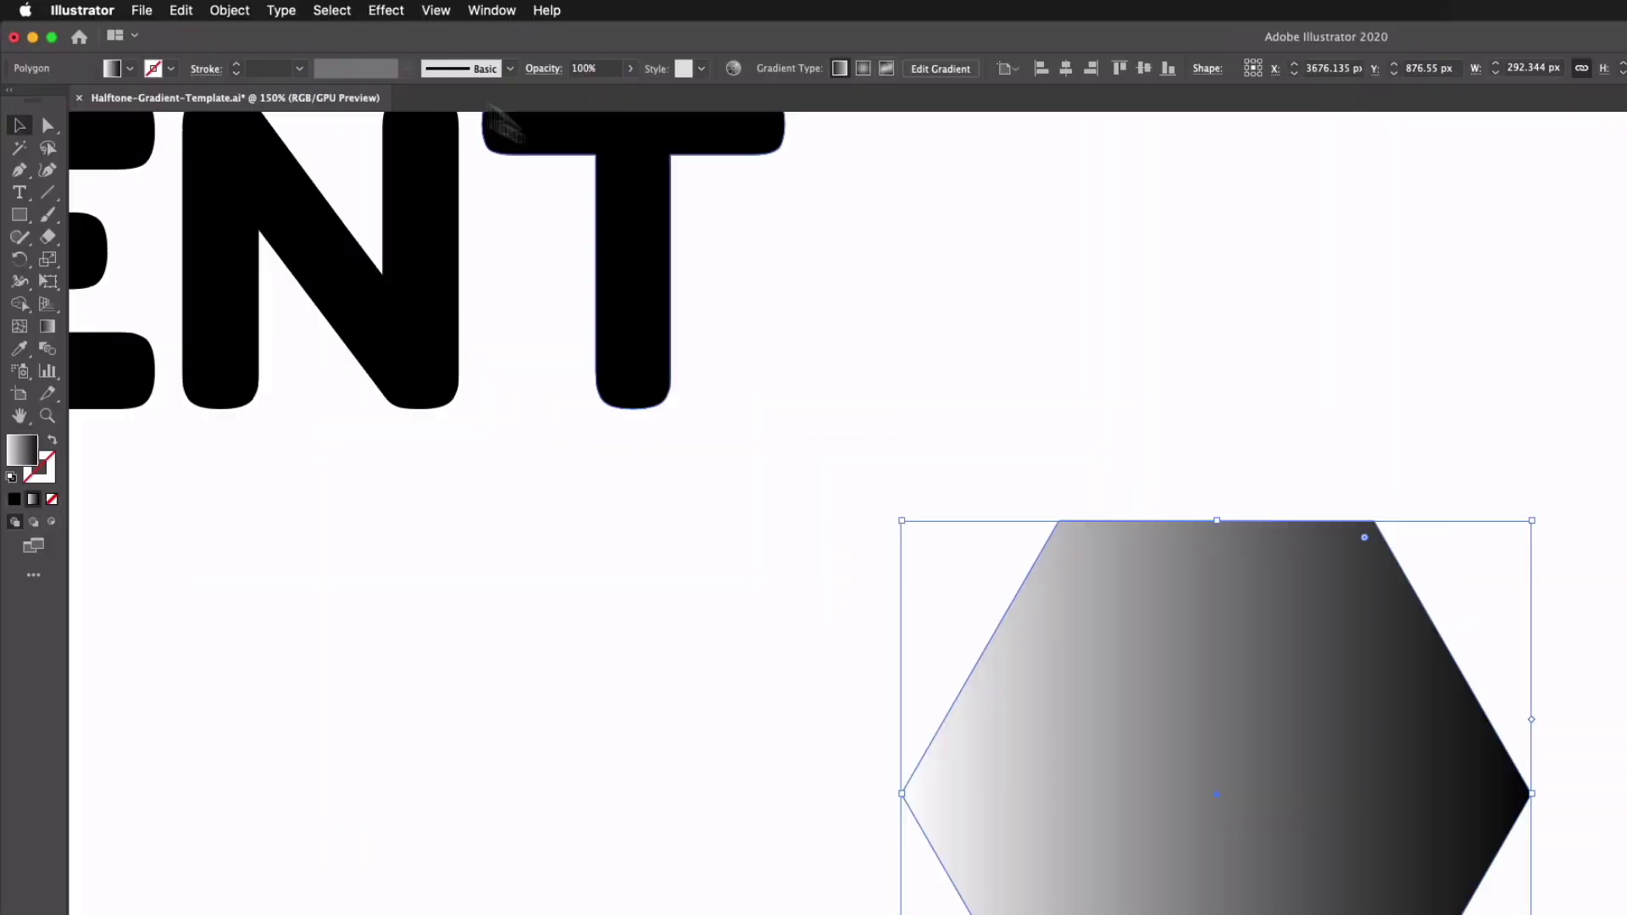
left_click(387, 10)
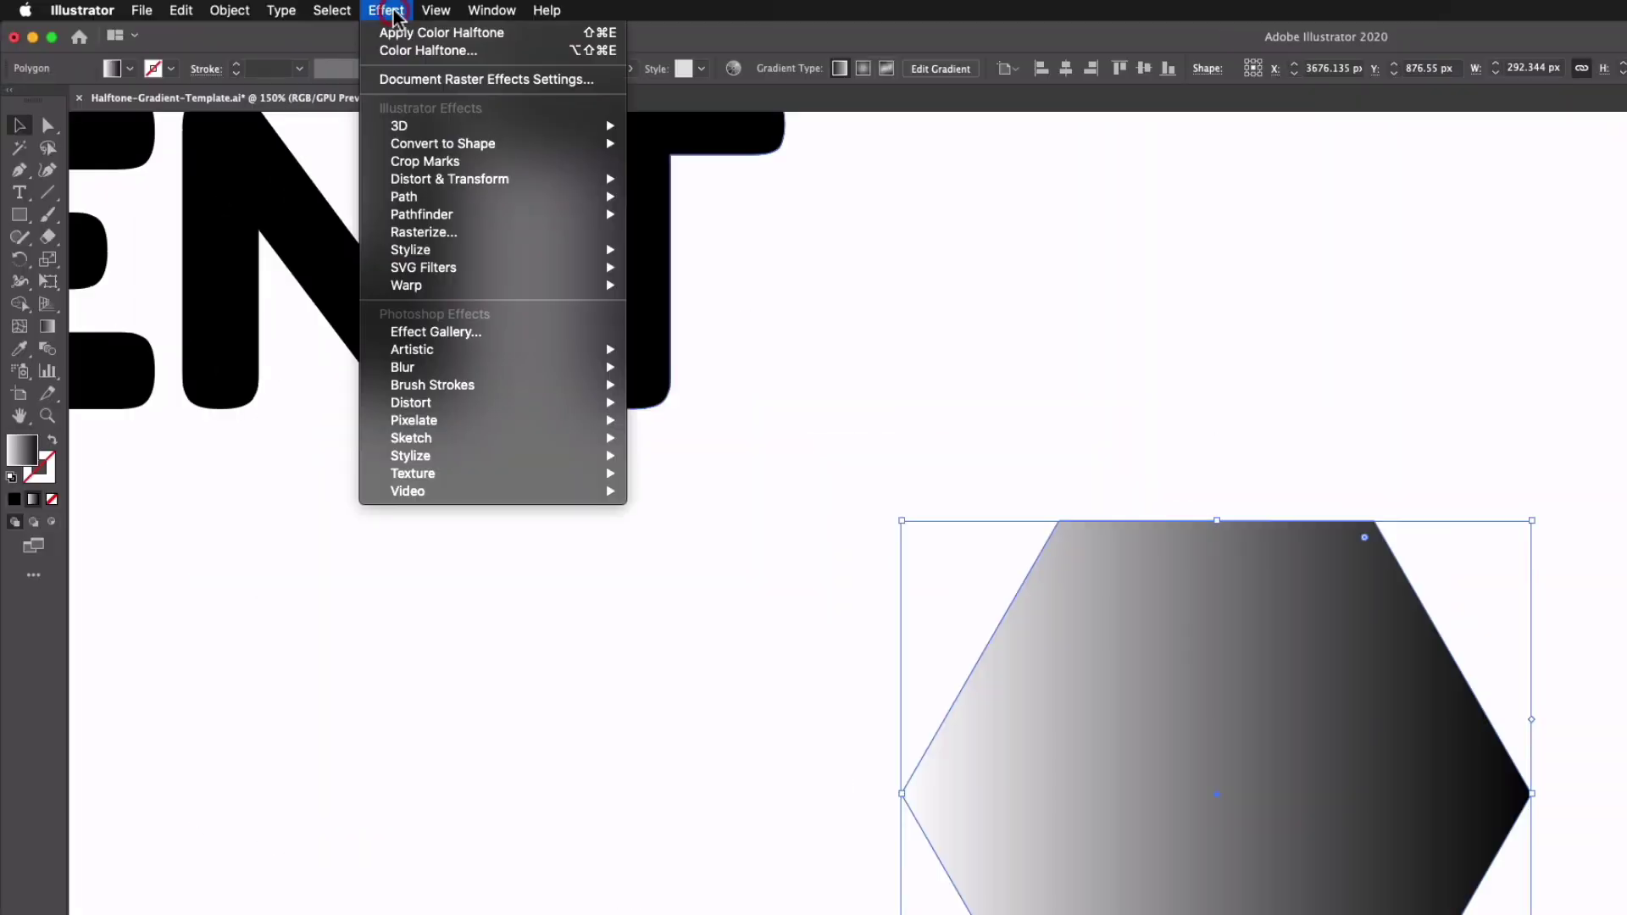
mouse_move(533, 423)
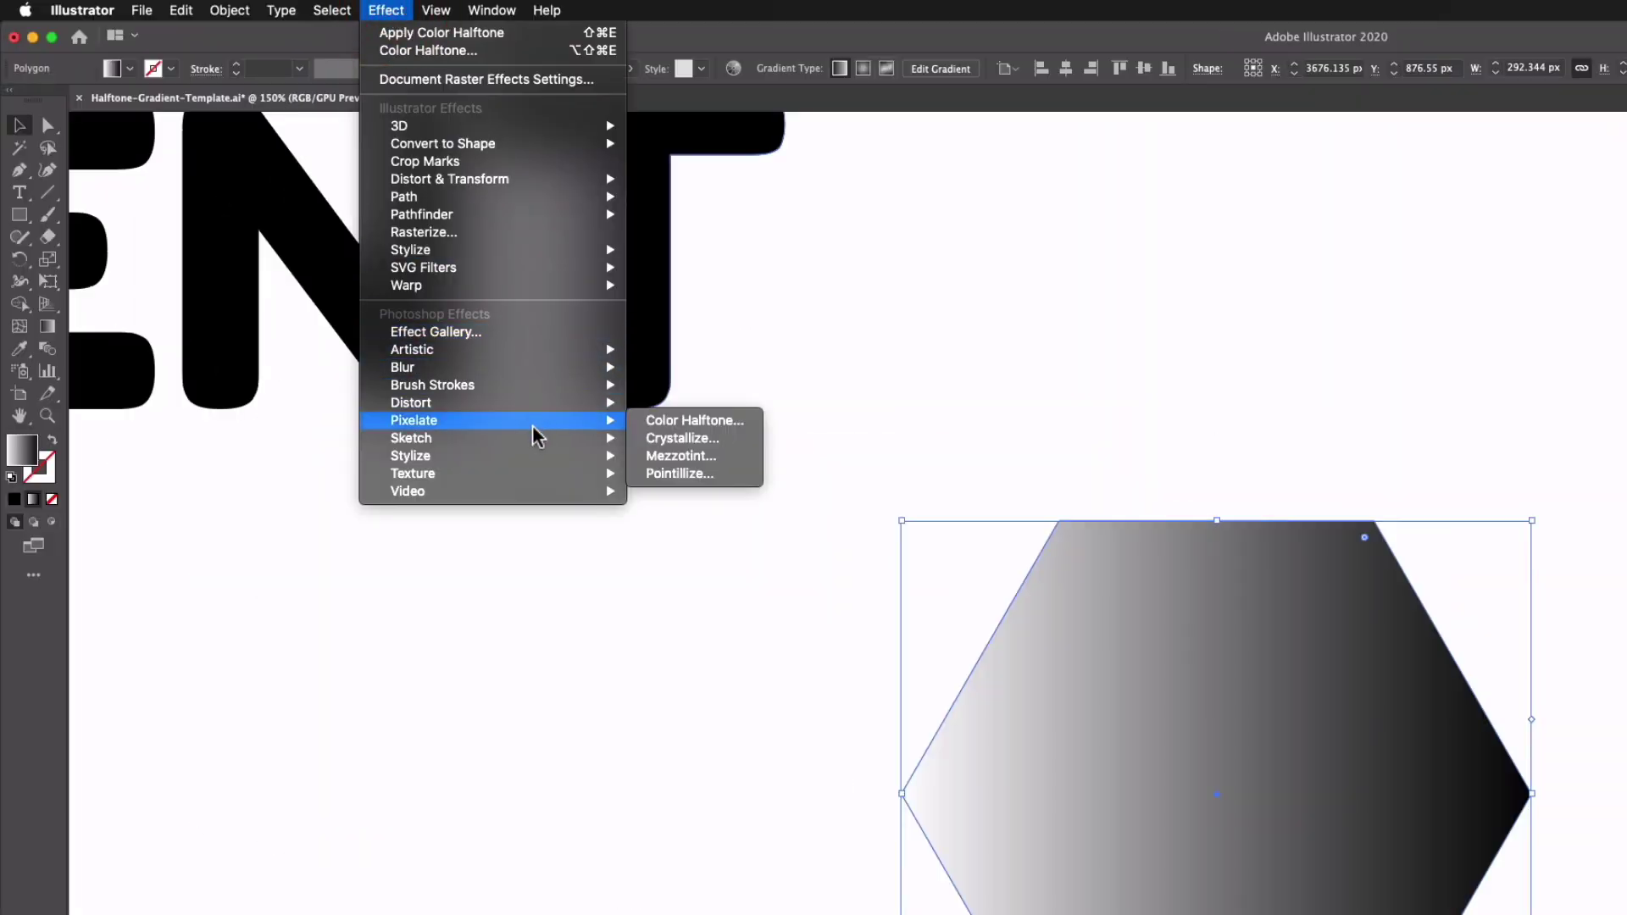
left_click(658, 420)
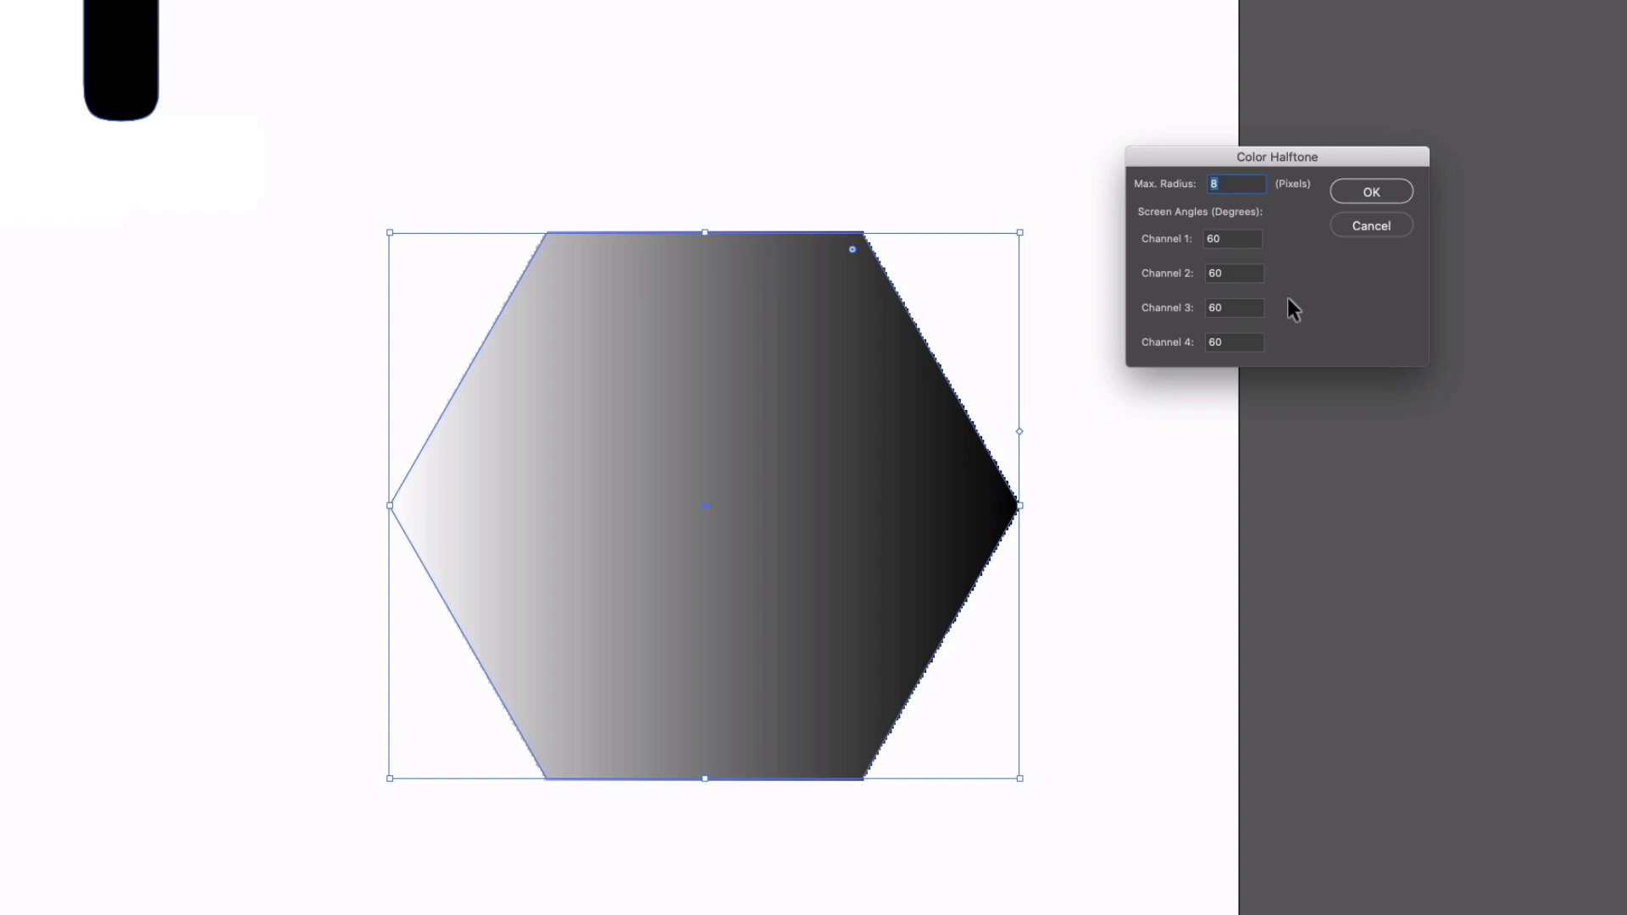
left_click(1243, 238)
left_click(1242, 272)
left_click(1242, 307)
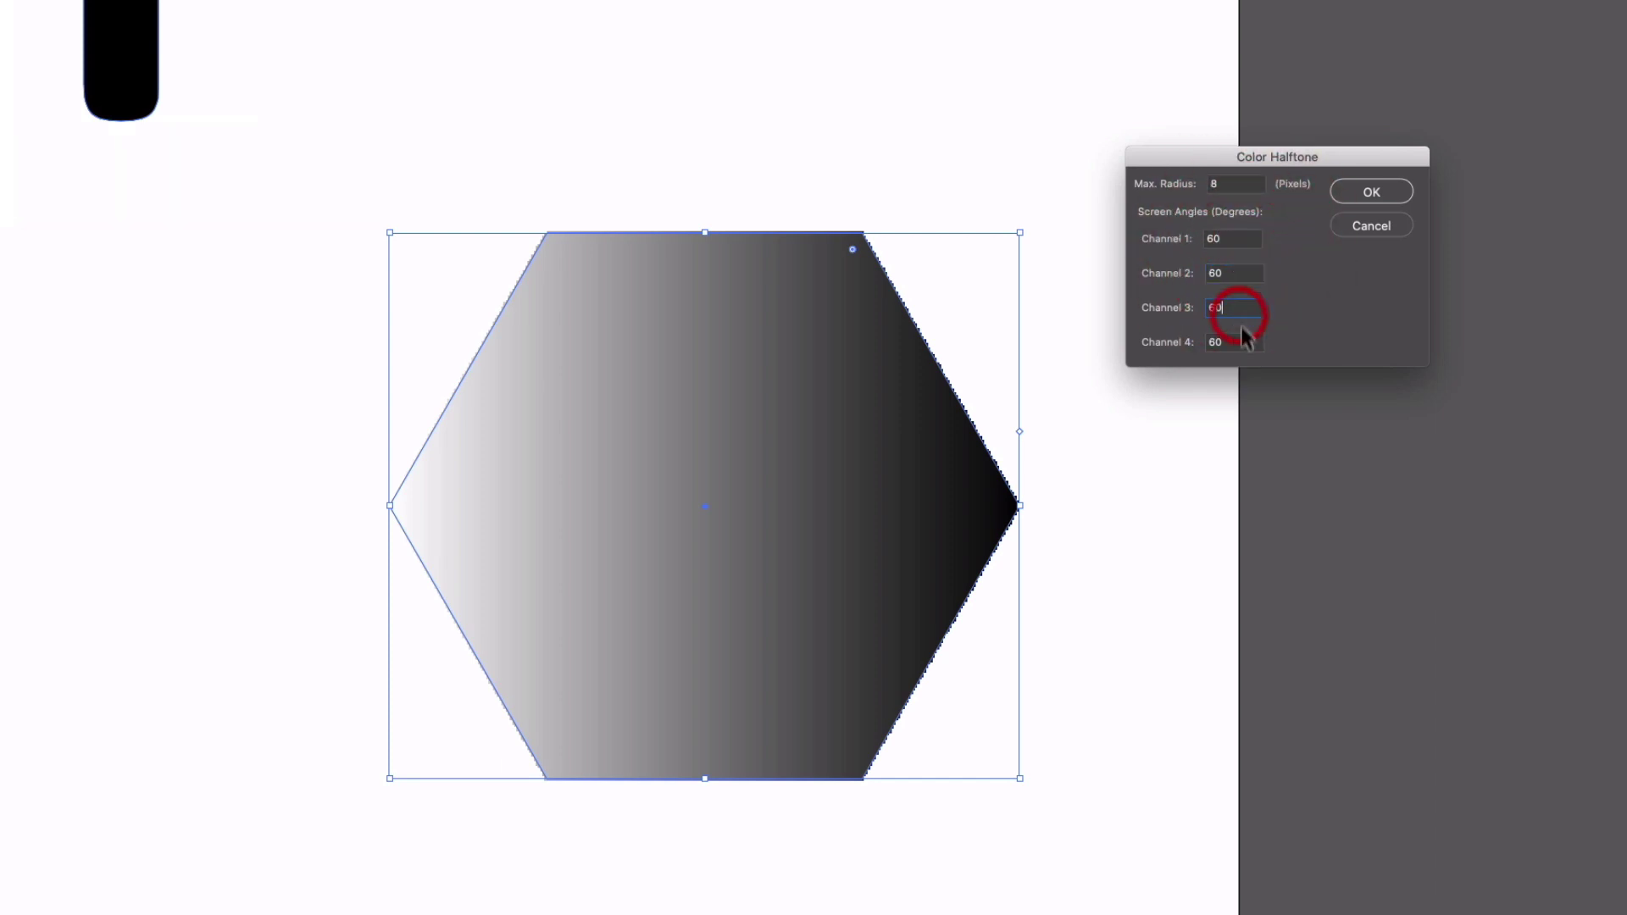
left_click(1243, 343)
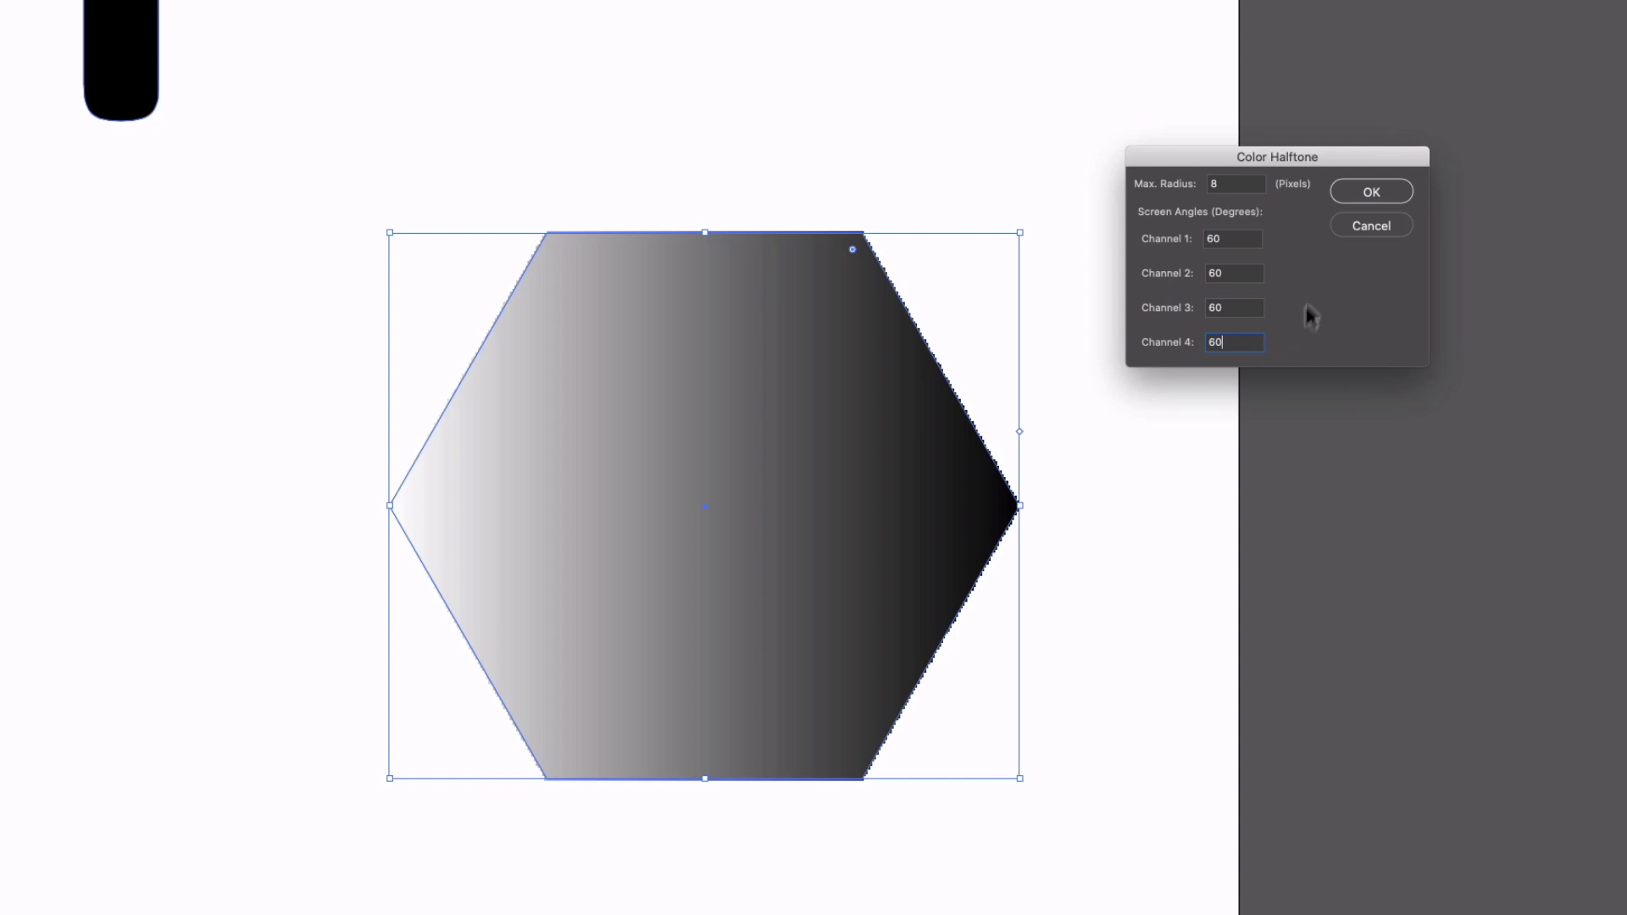
left_click(1243, 183)
left_click(1193, 184)
type("20")
left_click(1160, 240)
type("36")
left_click(1165, 273)
type("78")
left_click(1132, 307)
key("Tab")
type("30")
left_click(1369, 193)
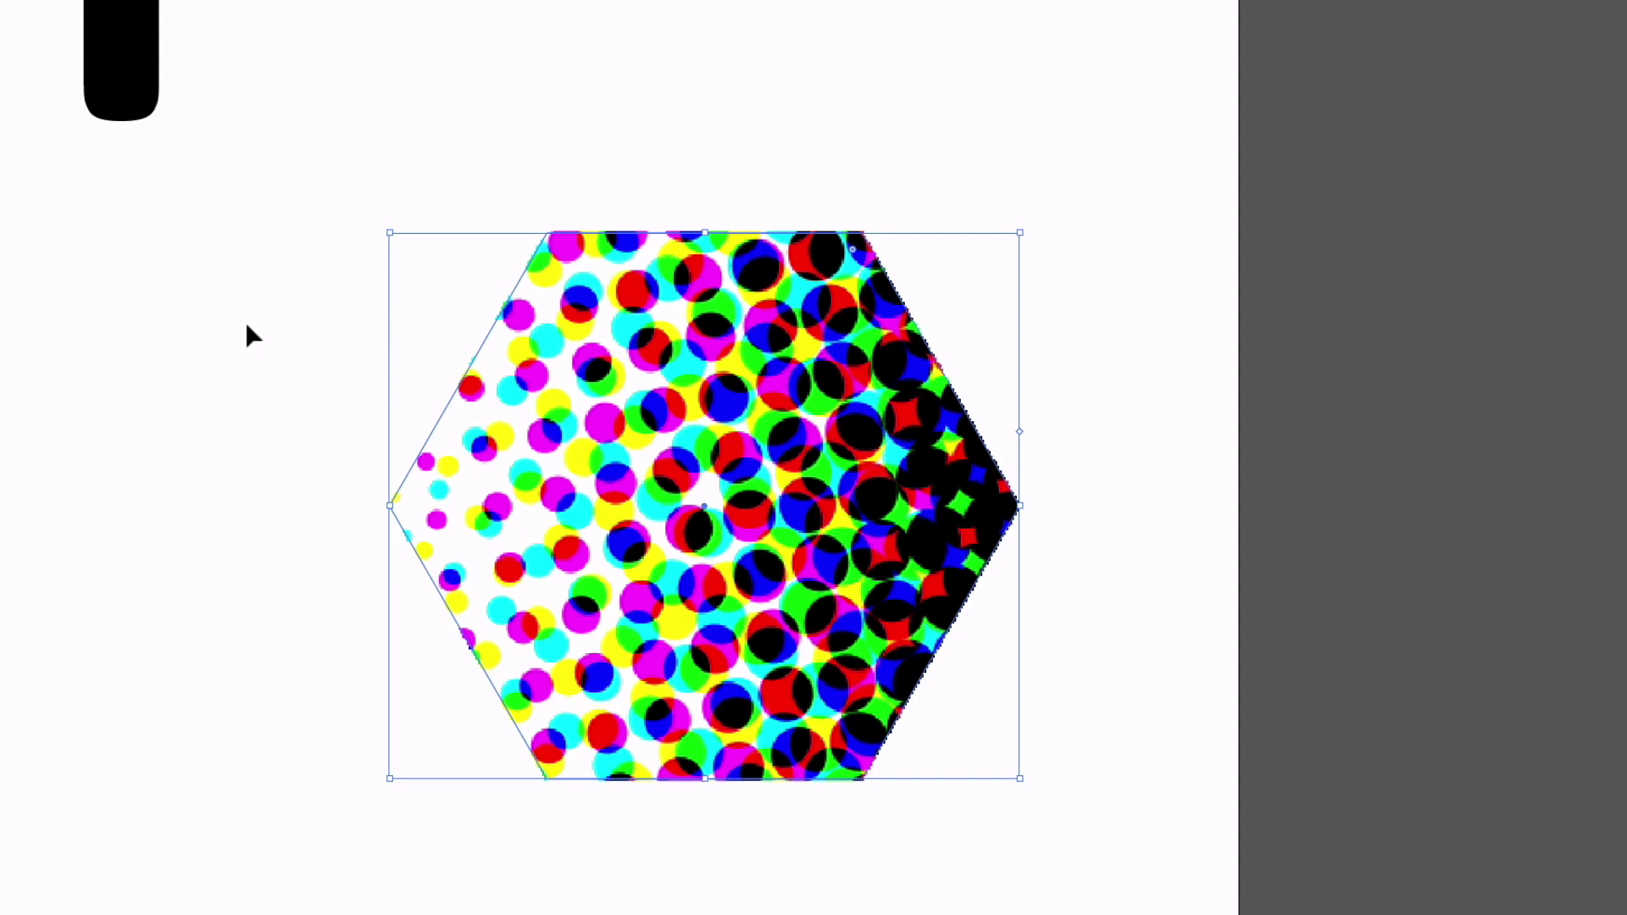
key("a")
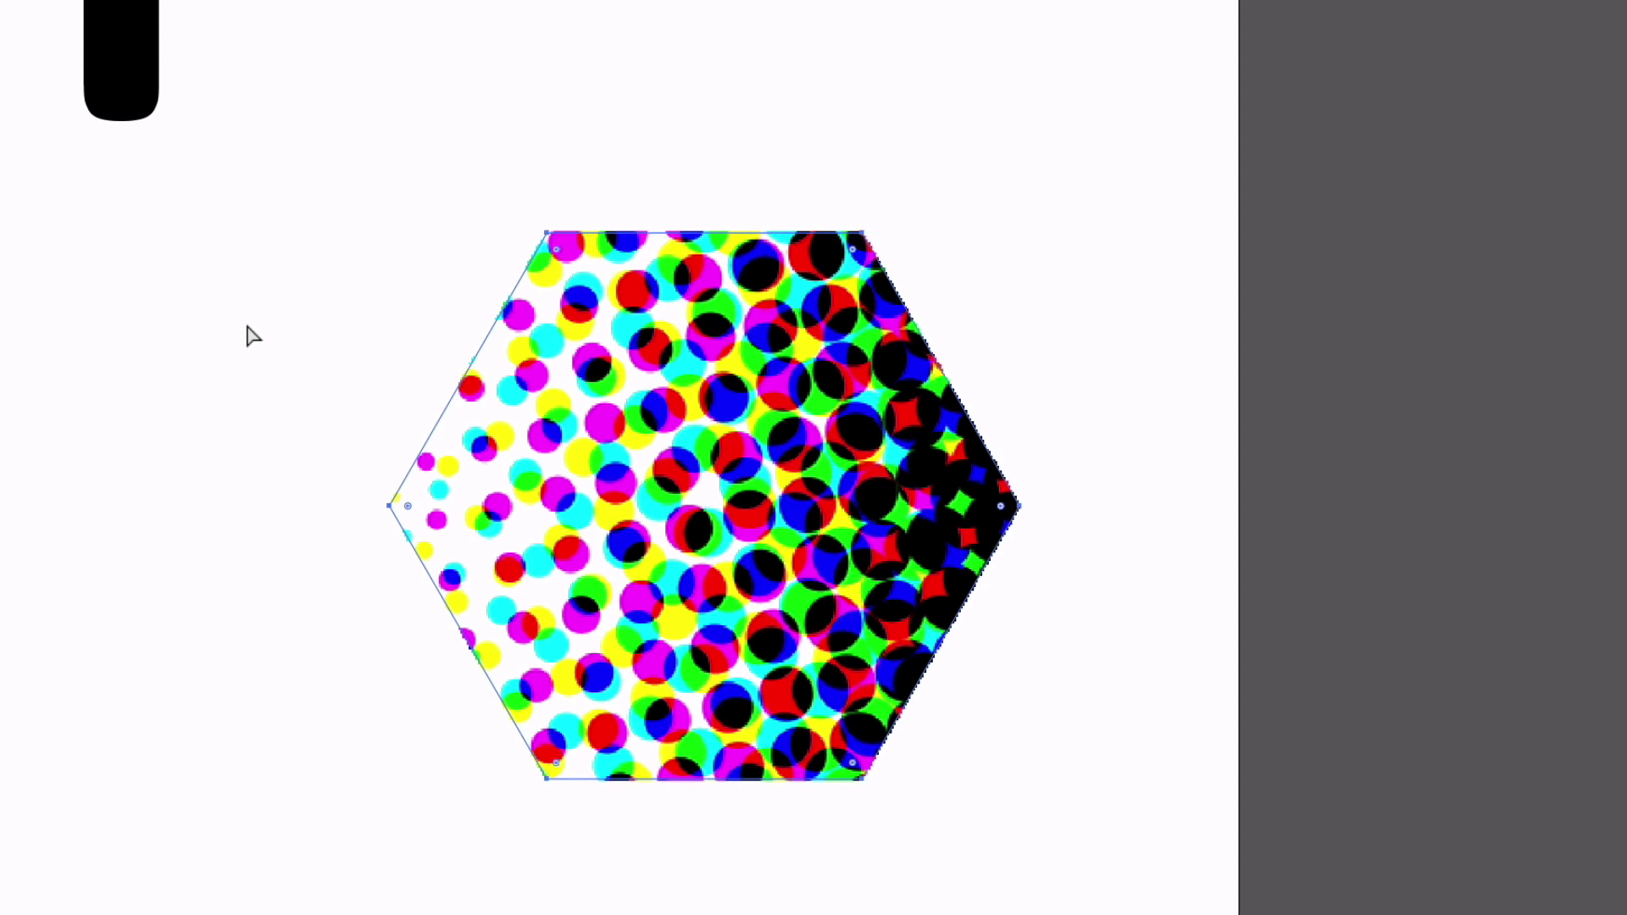
key("ctrl+z")
key("v")
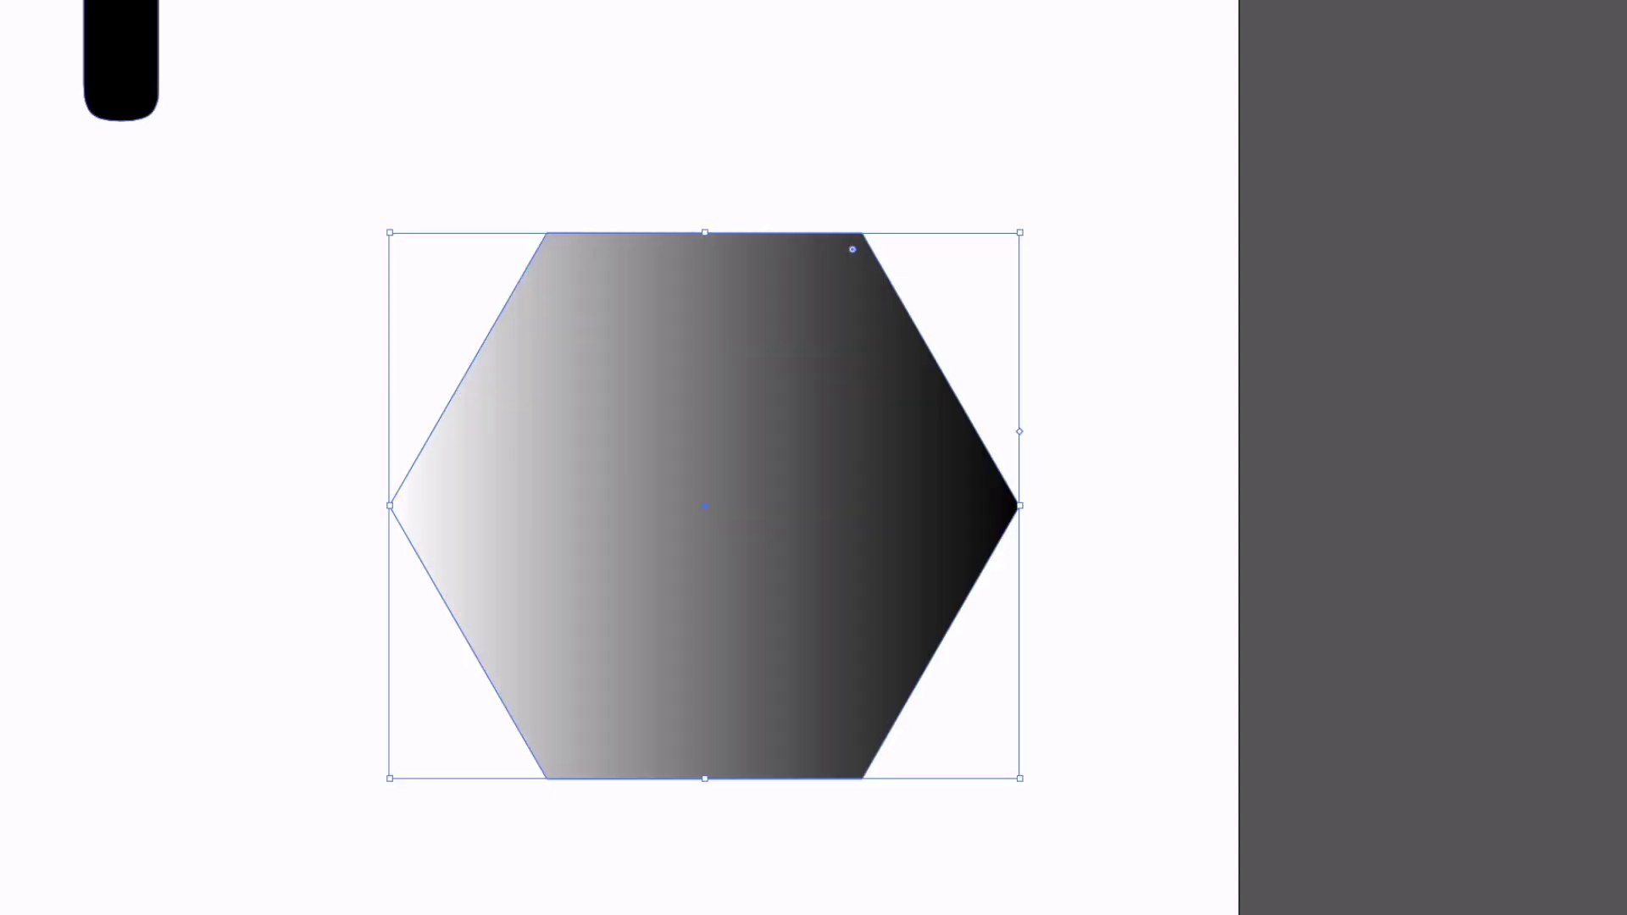
left_click(351, 9)
mouse_move(474, 385)
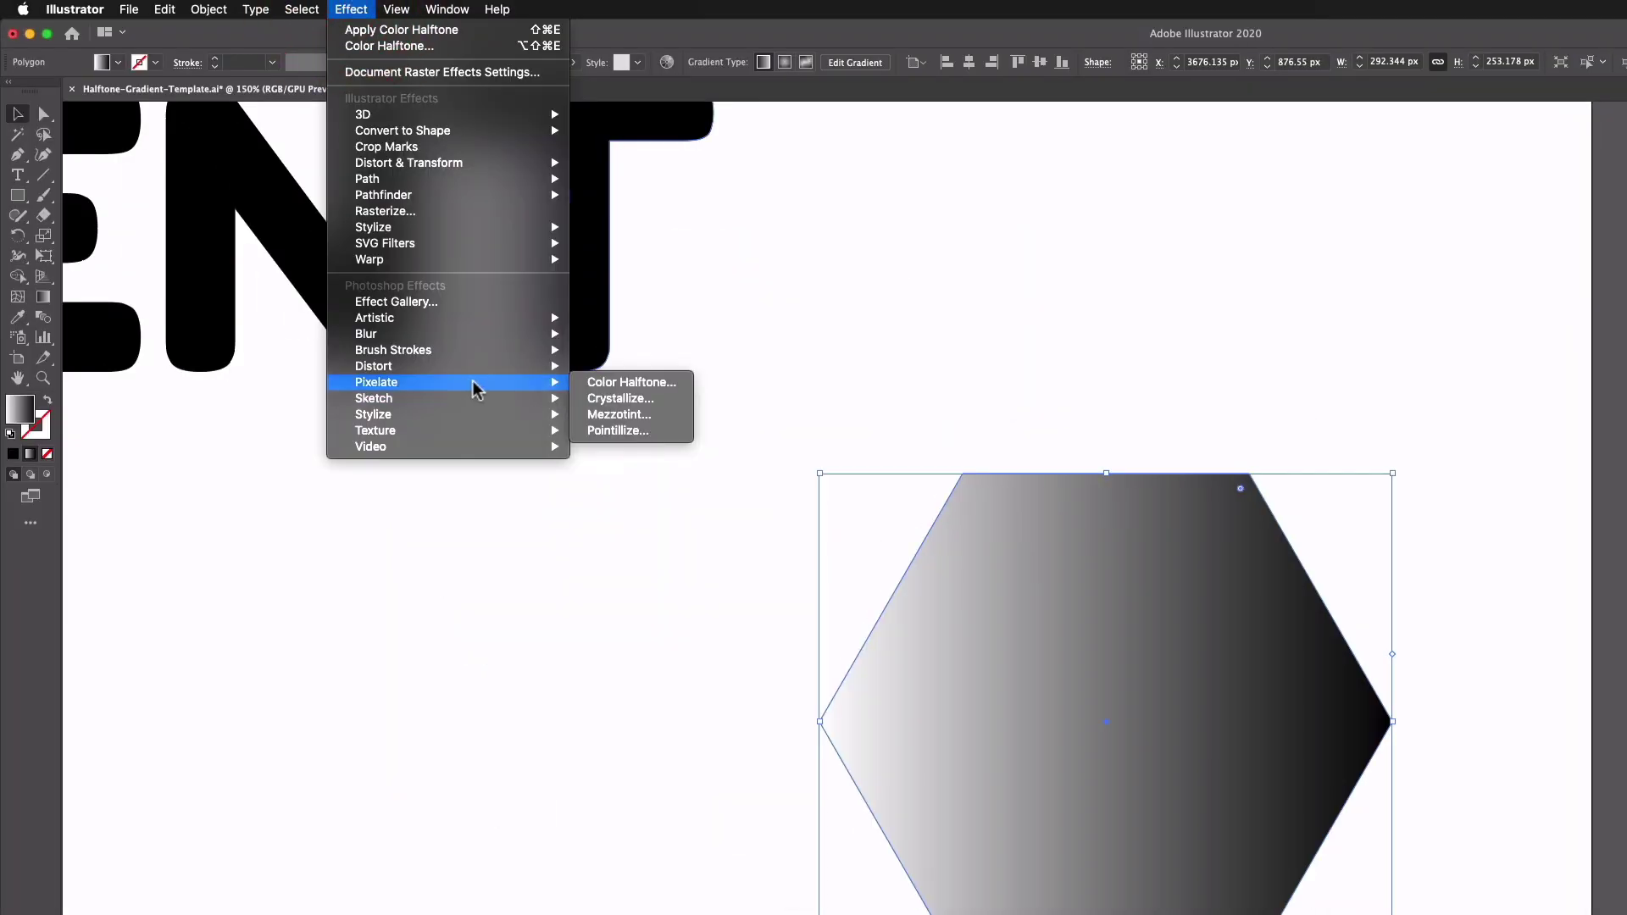
left_click(644, 382)
left_click(1133, 271)
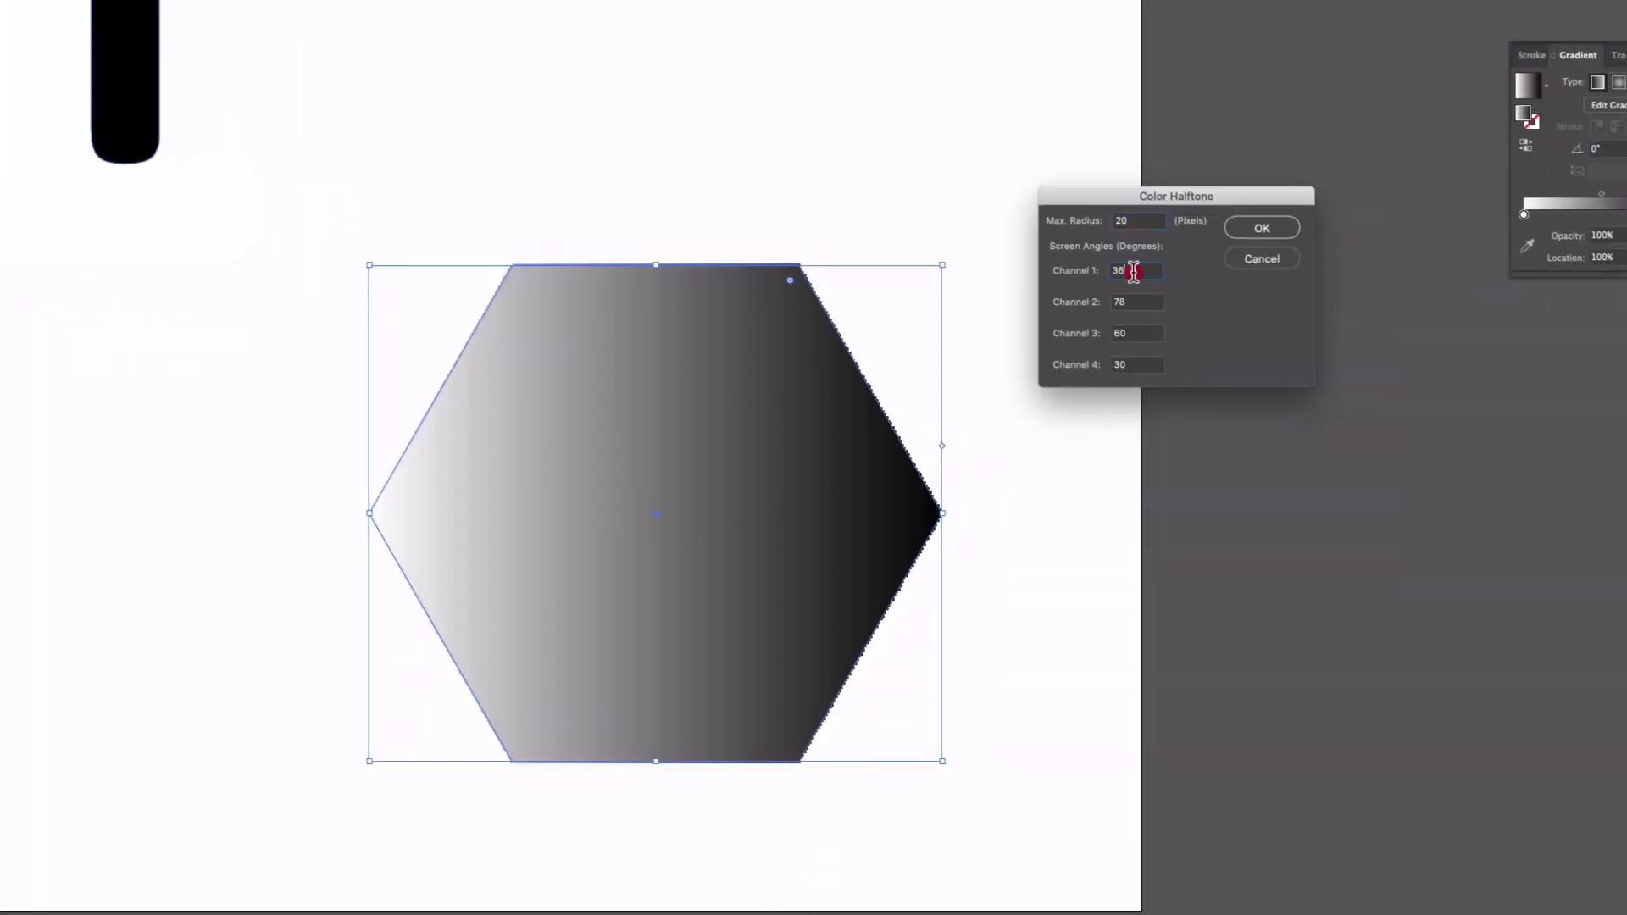
double_click(1134, 272)
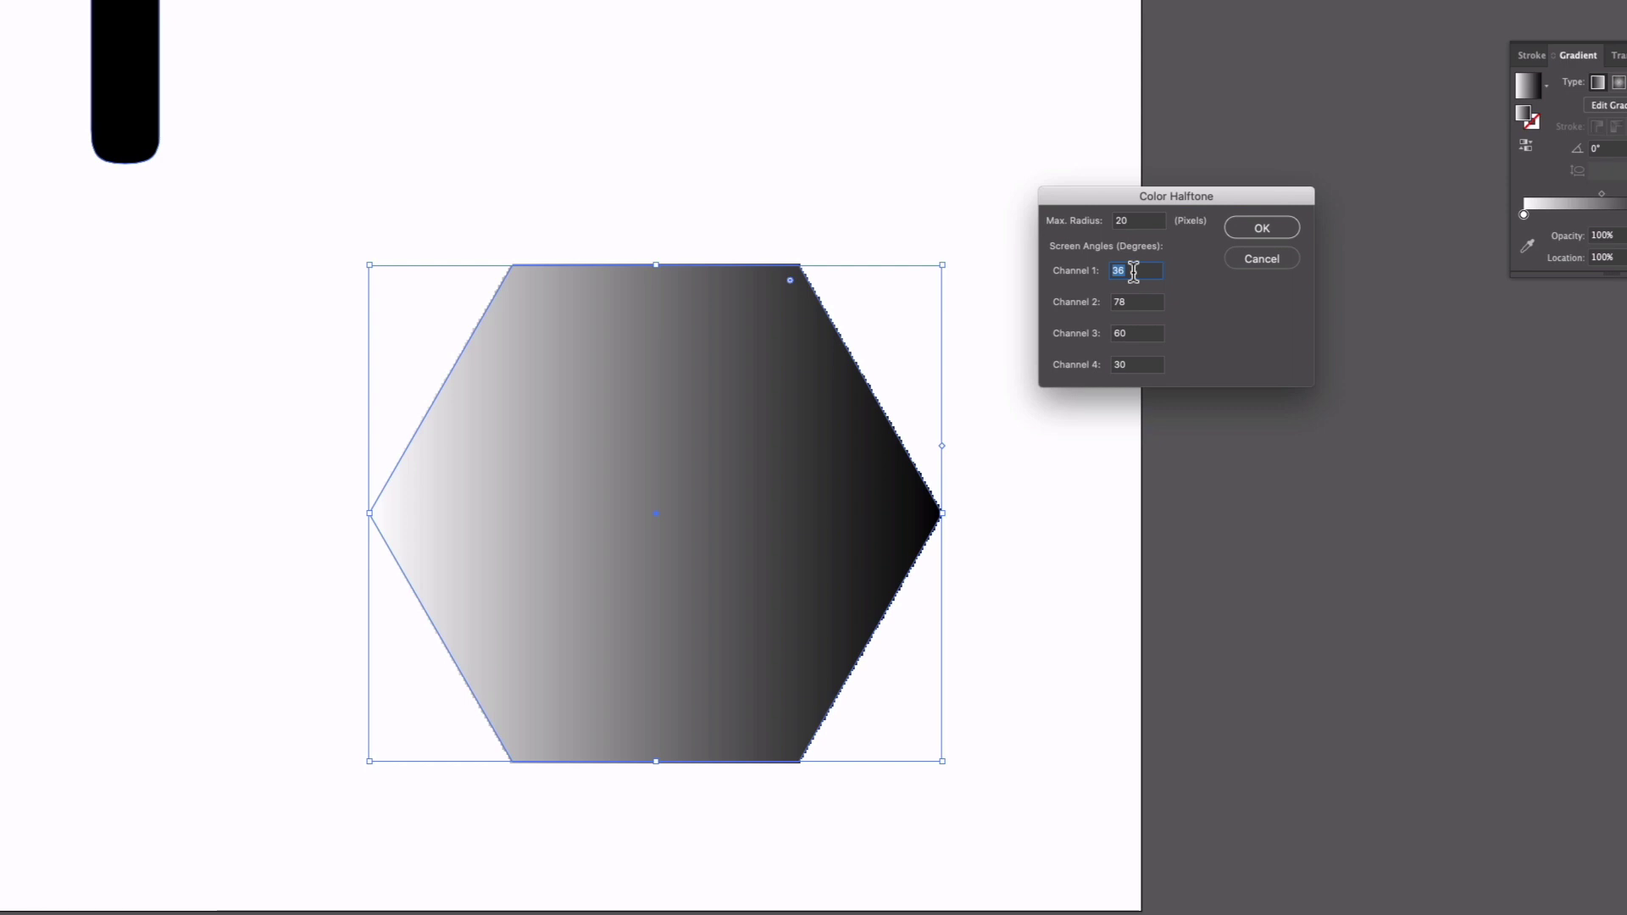
type("90")
key("Tab")
type("90")
key("Tab")
type("90")
key("Tab")
type("90")
left_click(1259, 227)
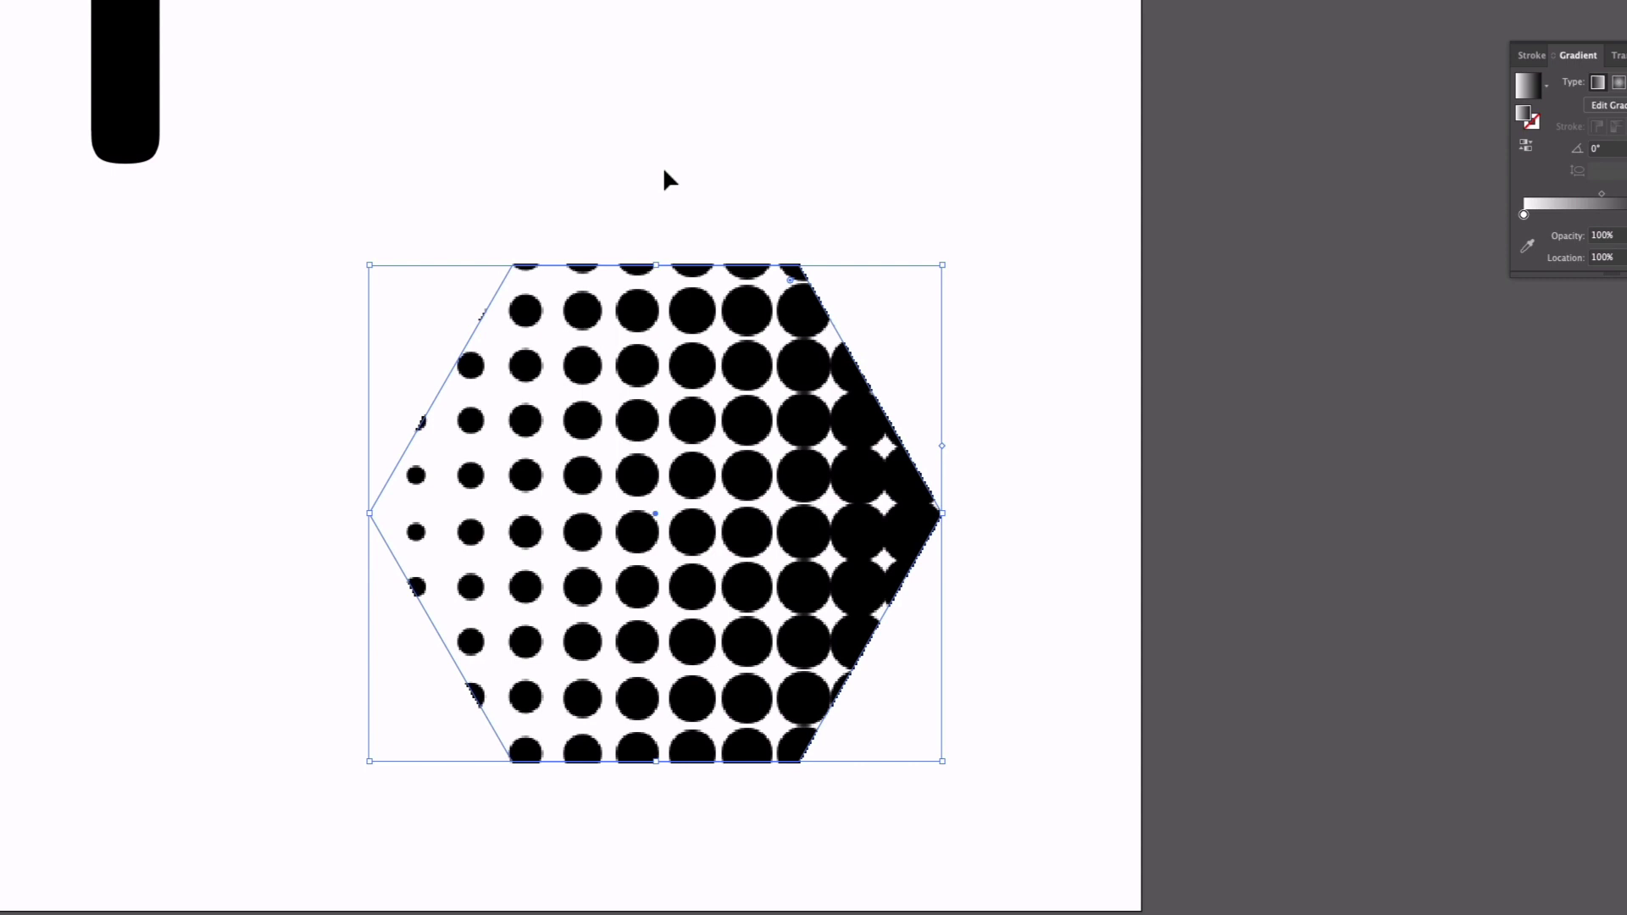
key("super+z")
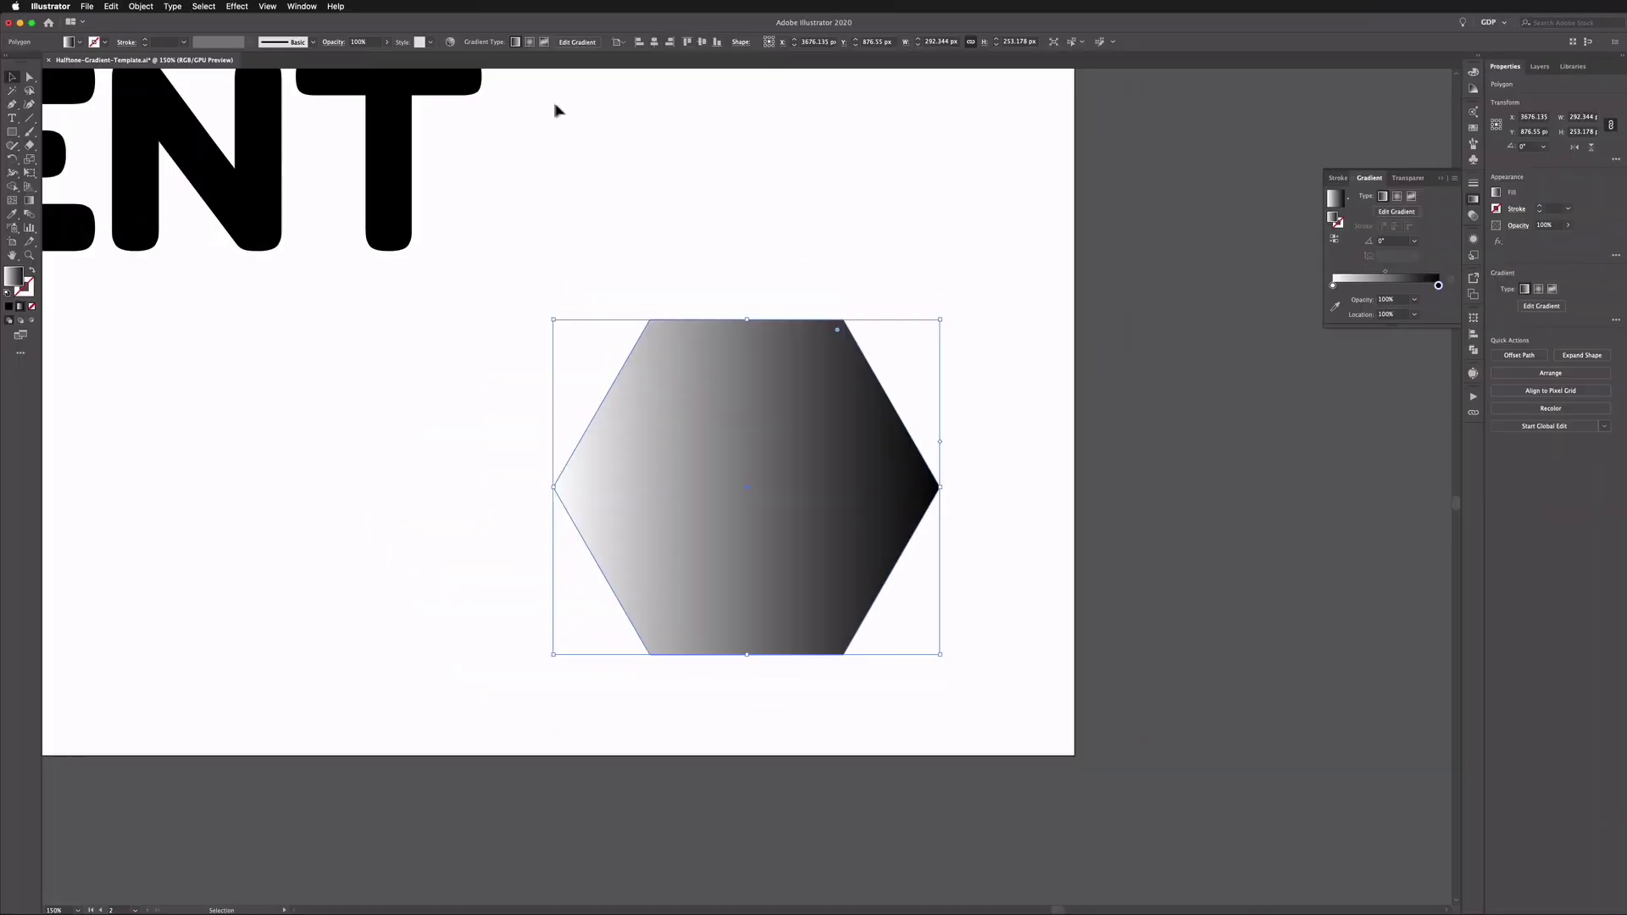
Apply Color Halftone to the hexagon with all channel angles 60 and Max. Radius 10.
left_click(237, 7)
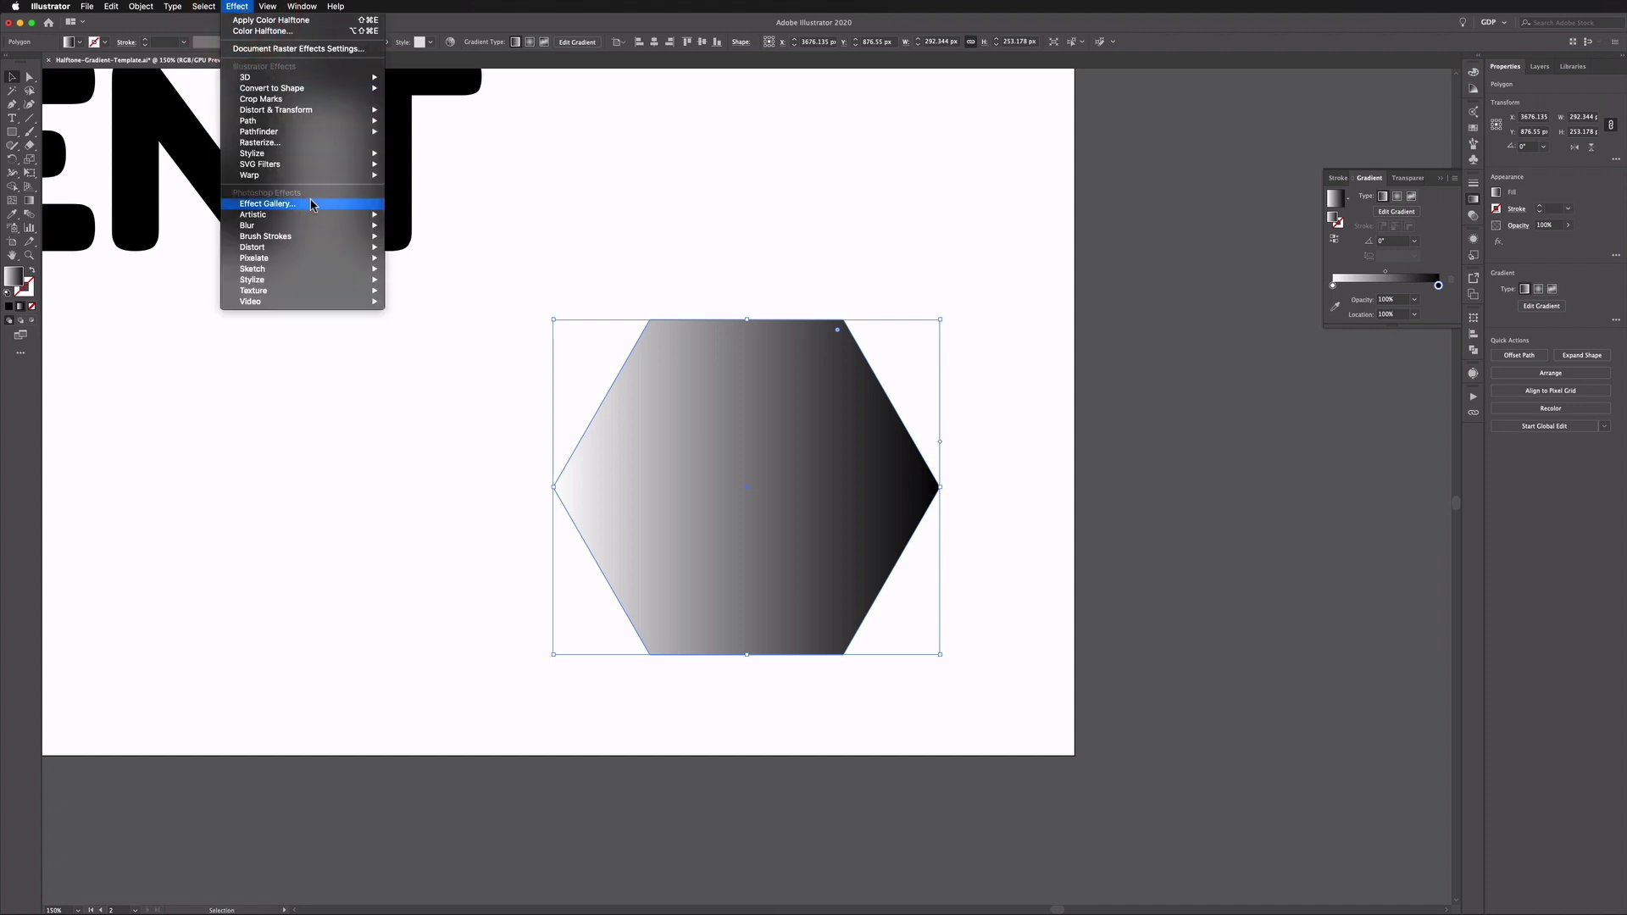
left_click(402, 259)
double_click(1065, 324)
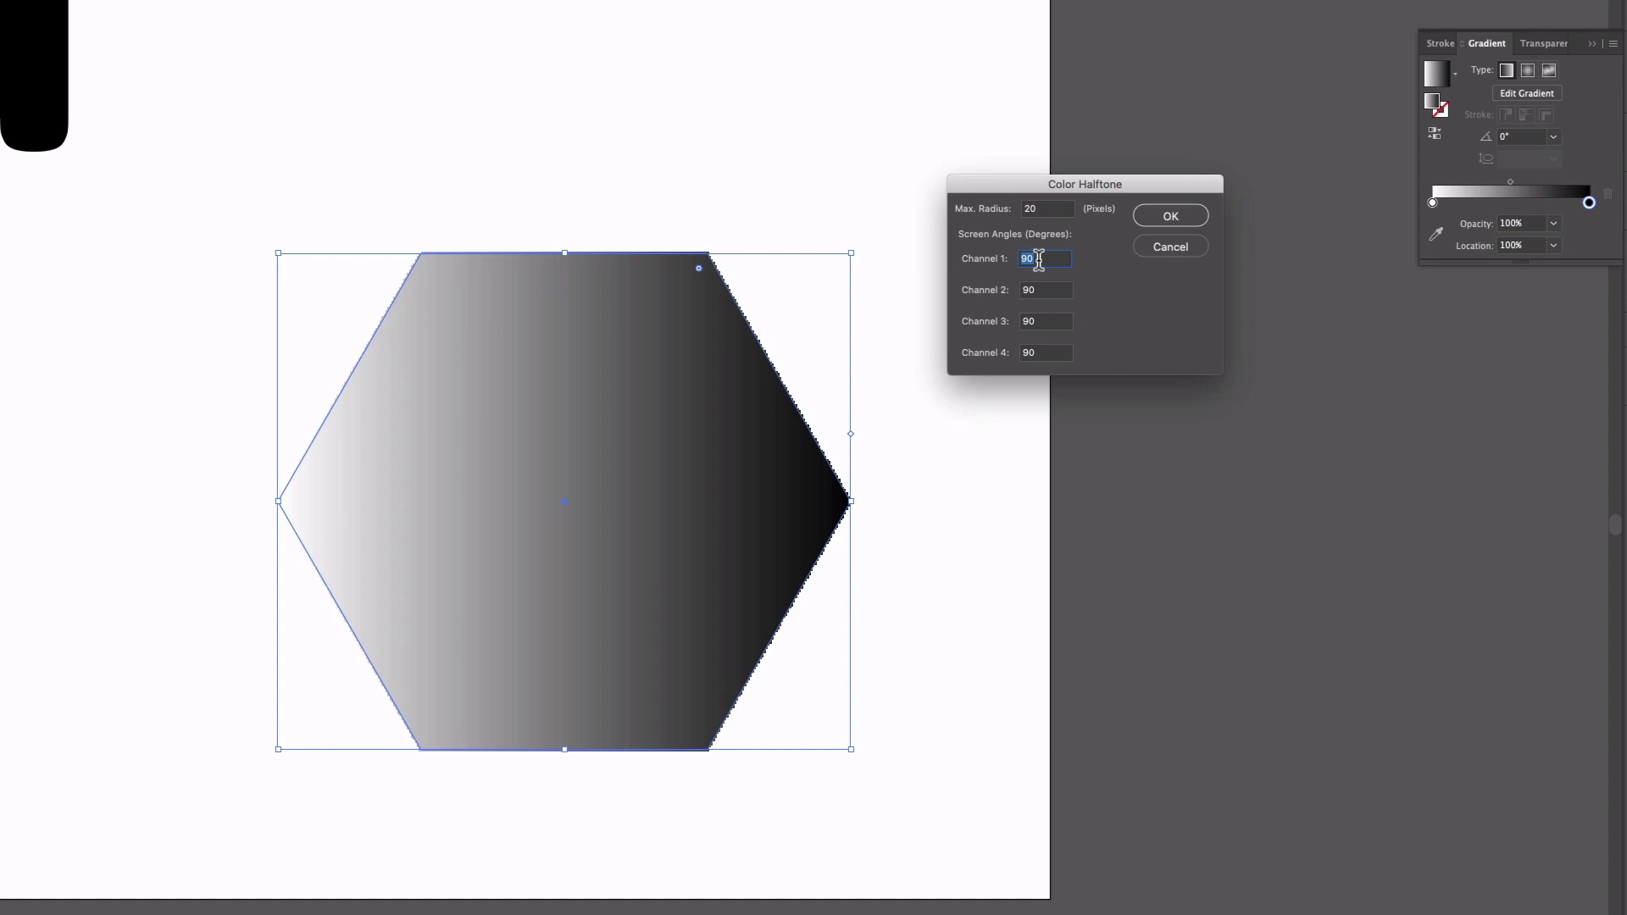
type("60")
key("Tab")
type("60")
key("Tab")
type("60")
key("Tab")
type("60")
left_click(1051, 208)
double_click(1052, 207)
type("10")
left_click(1193, 216)
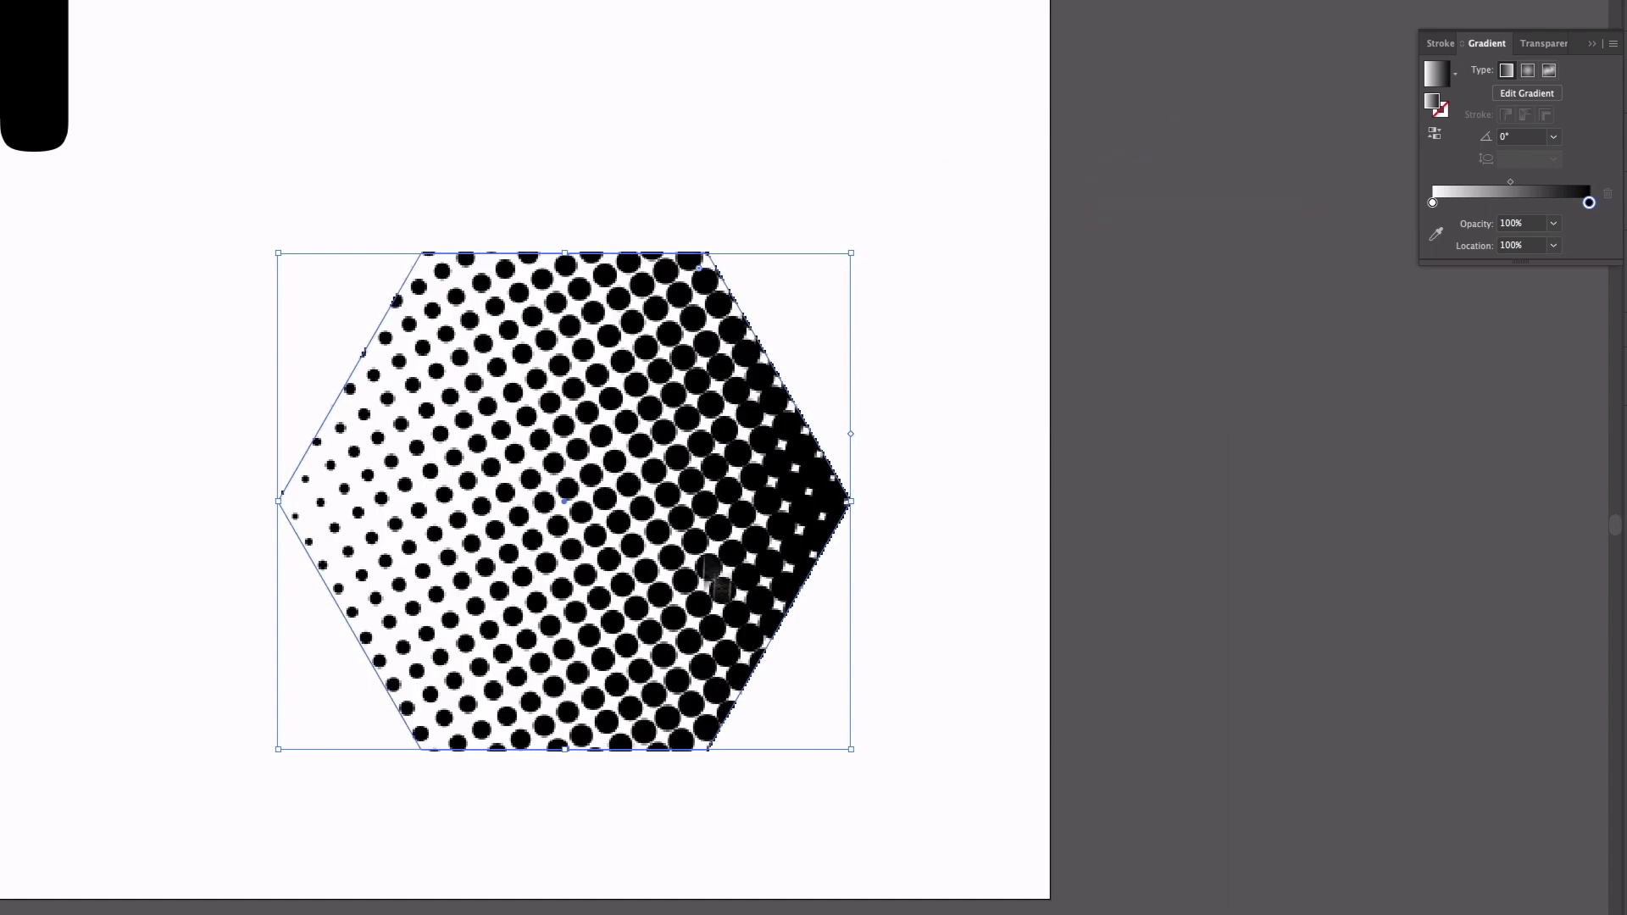
Zoom in to inspect the hexagon's halftone dots, then reselect the hexagon.
left_click(572, 156)
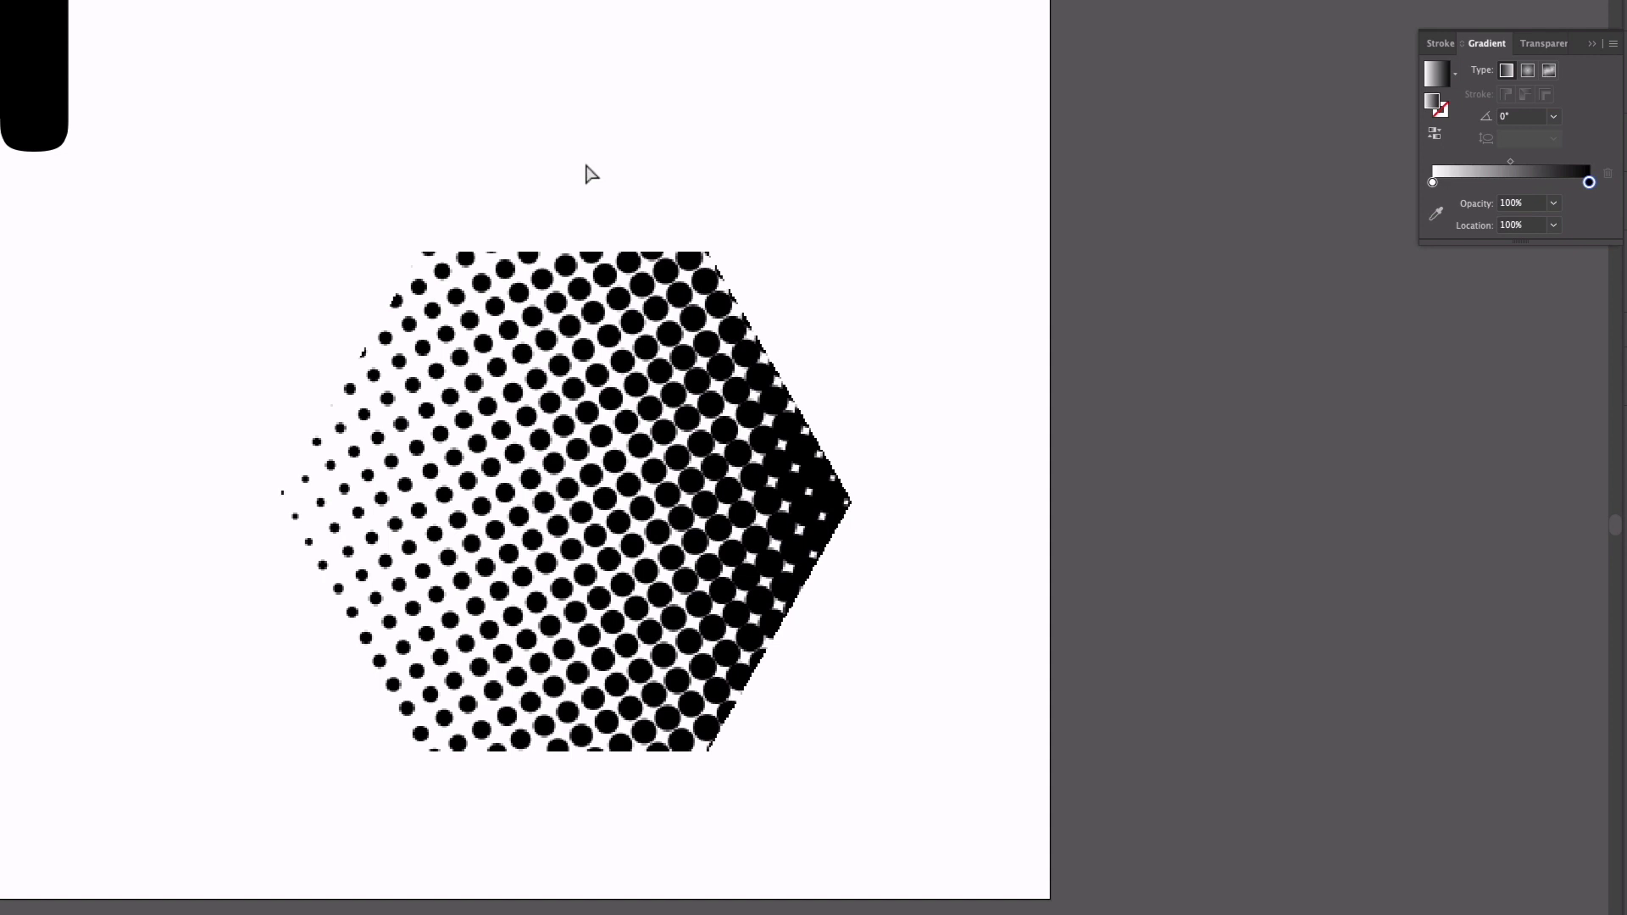
key("ctrl+plus")
key("ctrl+plus")
key("ctrl+plus")
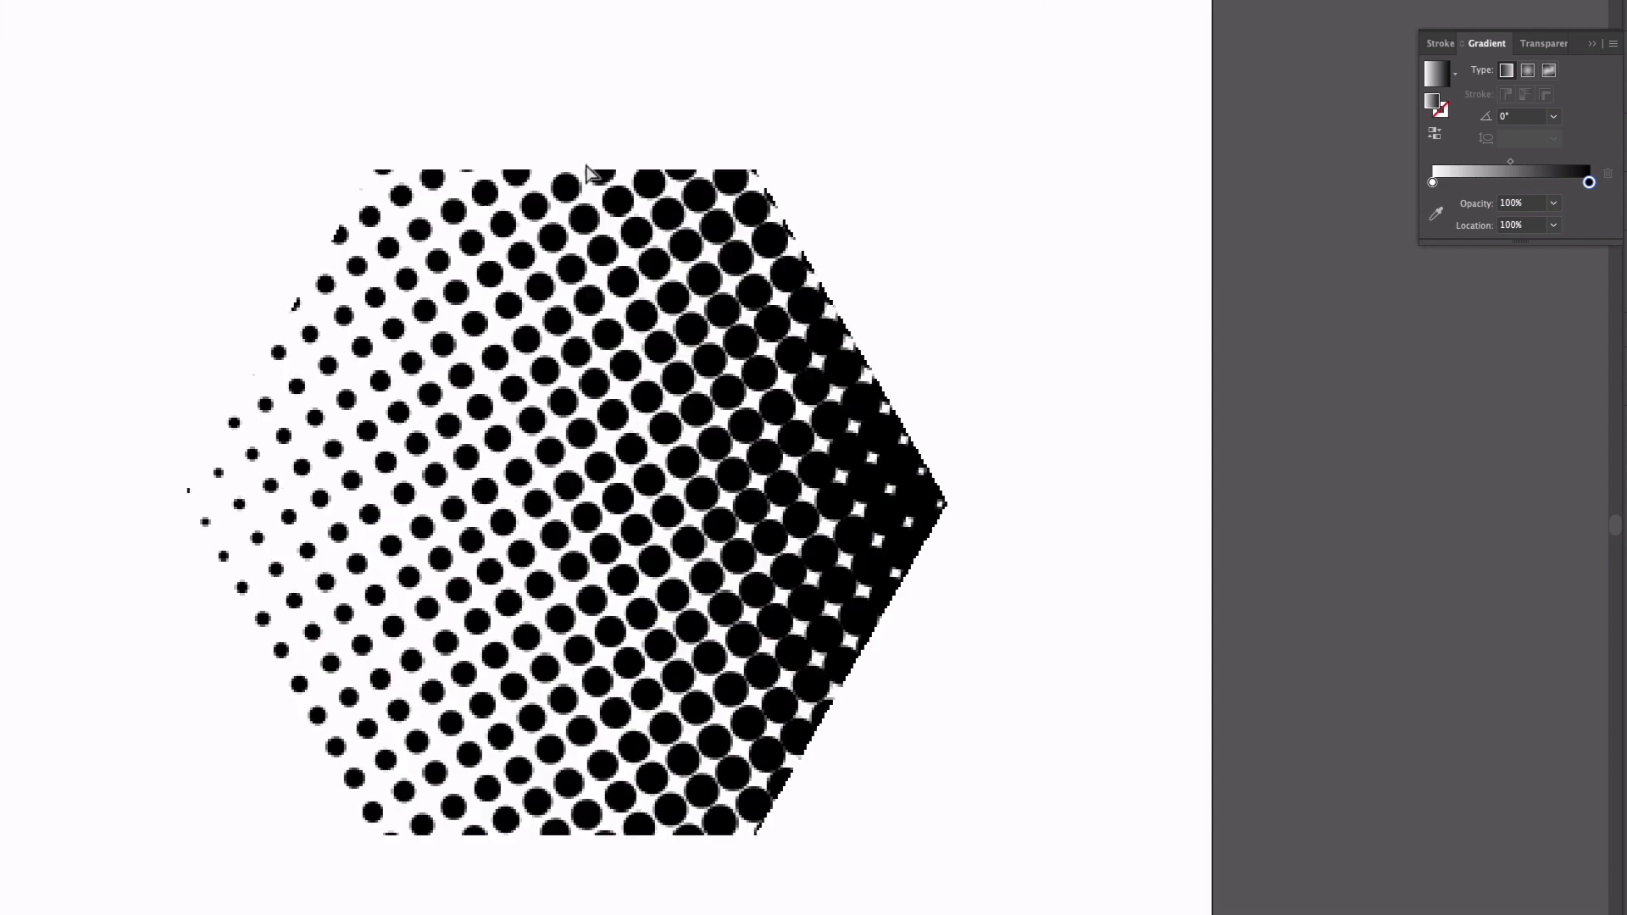
key("ctrl+plus")
key("ctrl+plus")
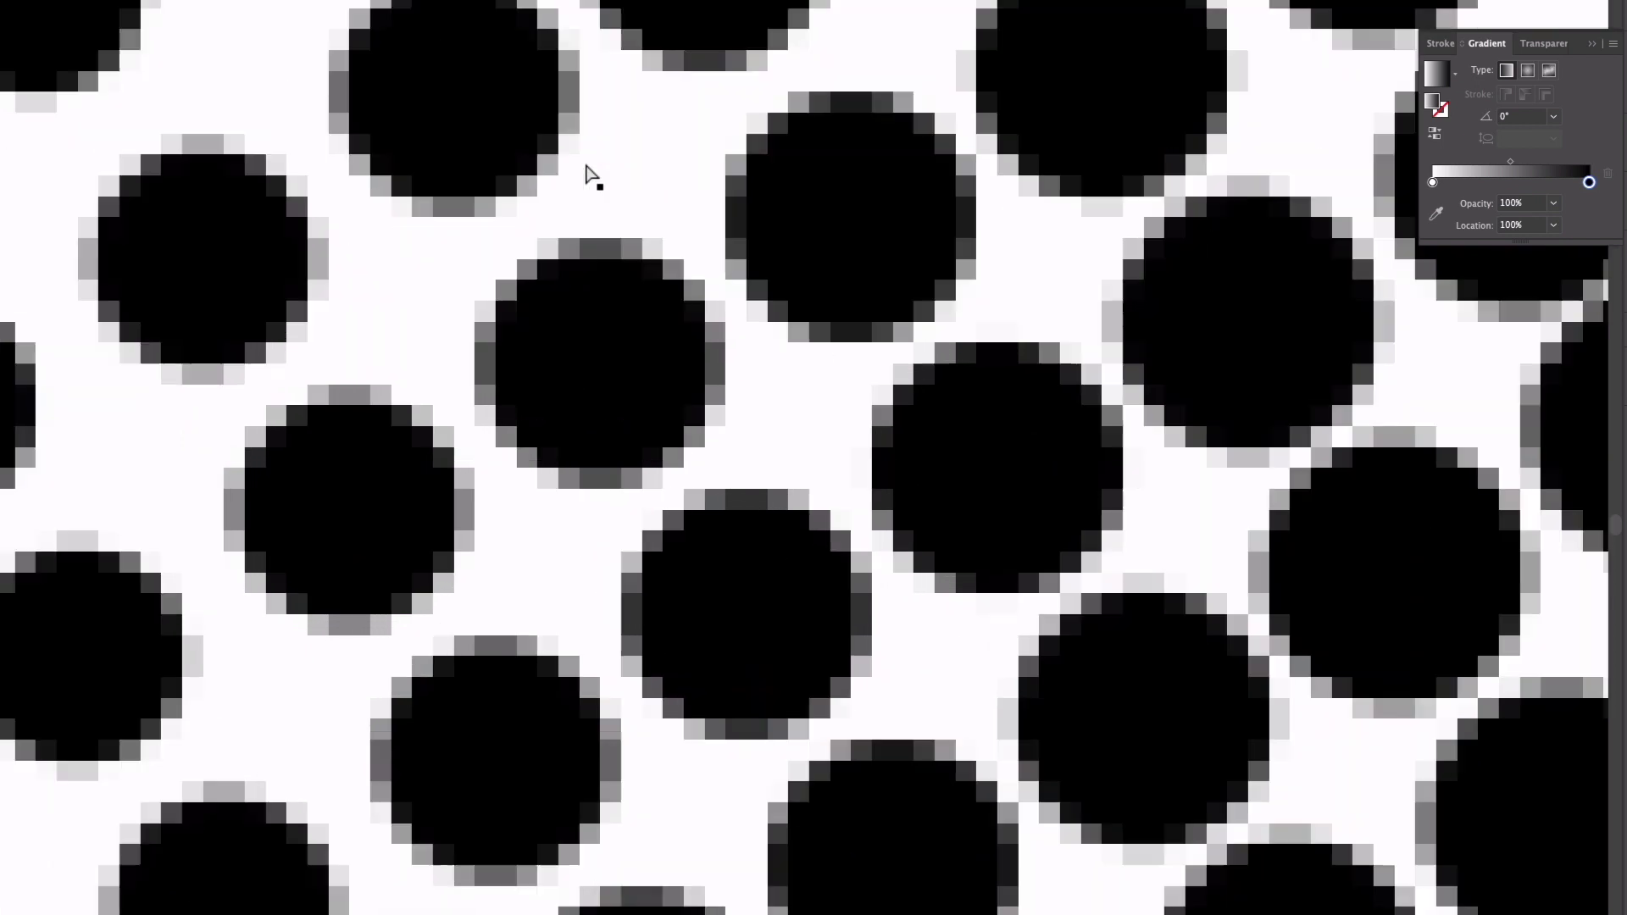
key("ctrl+minus")
key("ctrl+minus")
key("ctrl+minus")
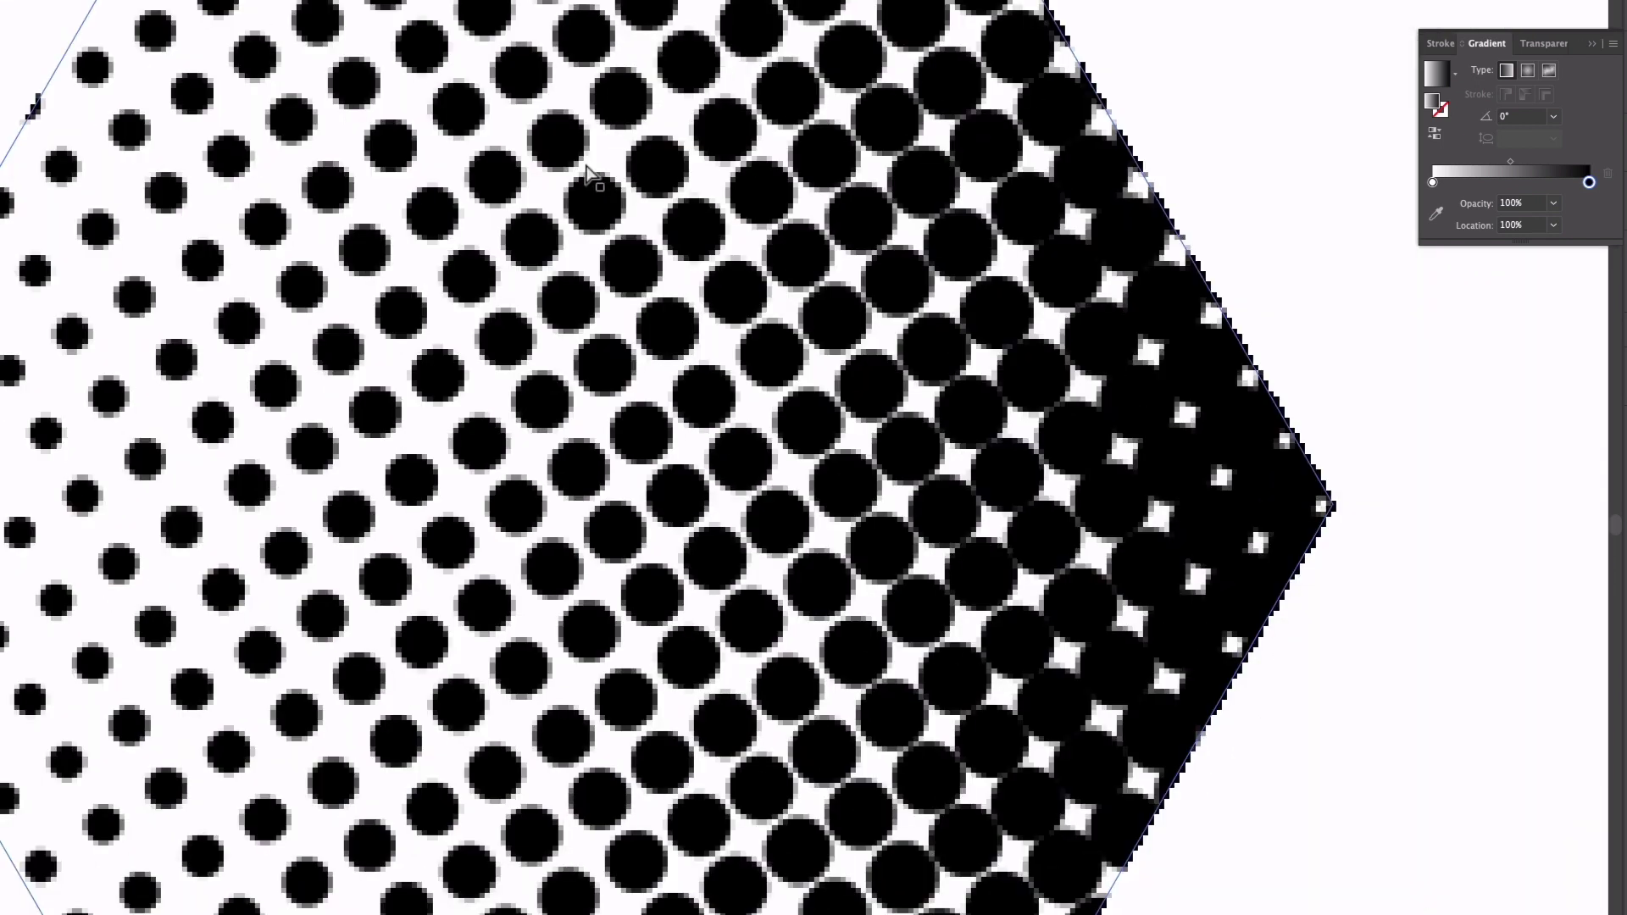
key("ctrl+minus")
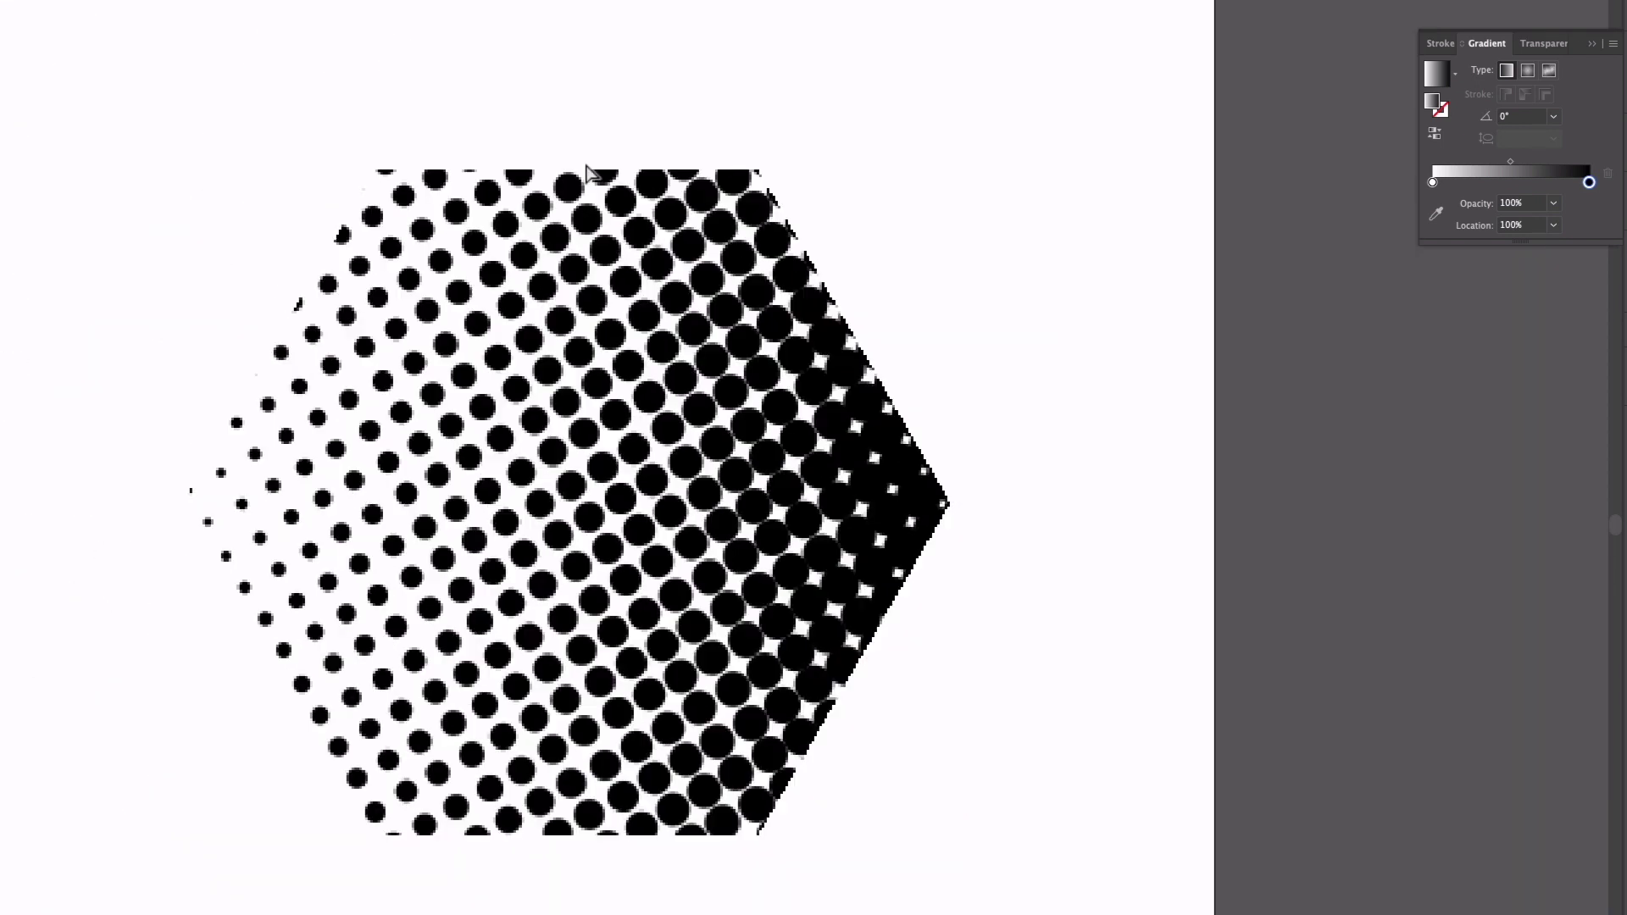
key("ctrl+minus")
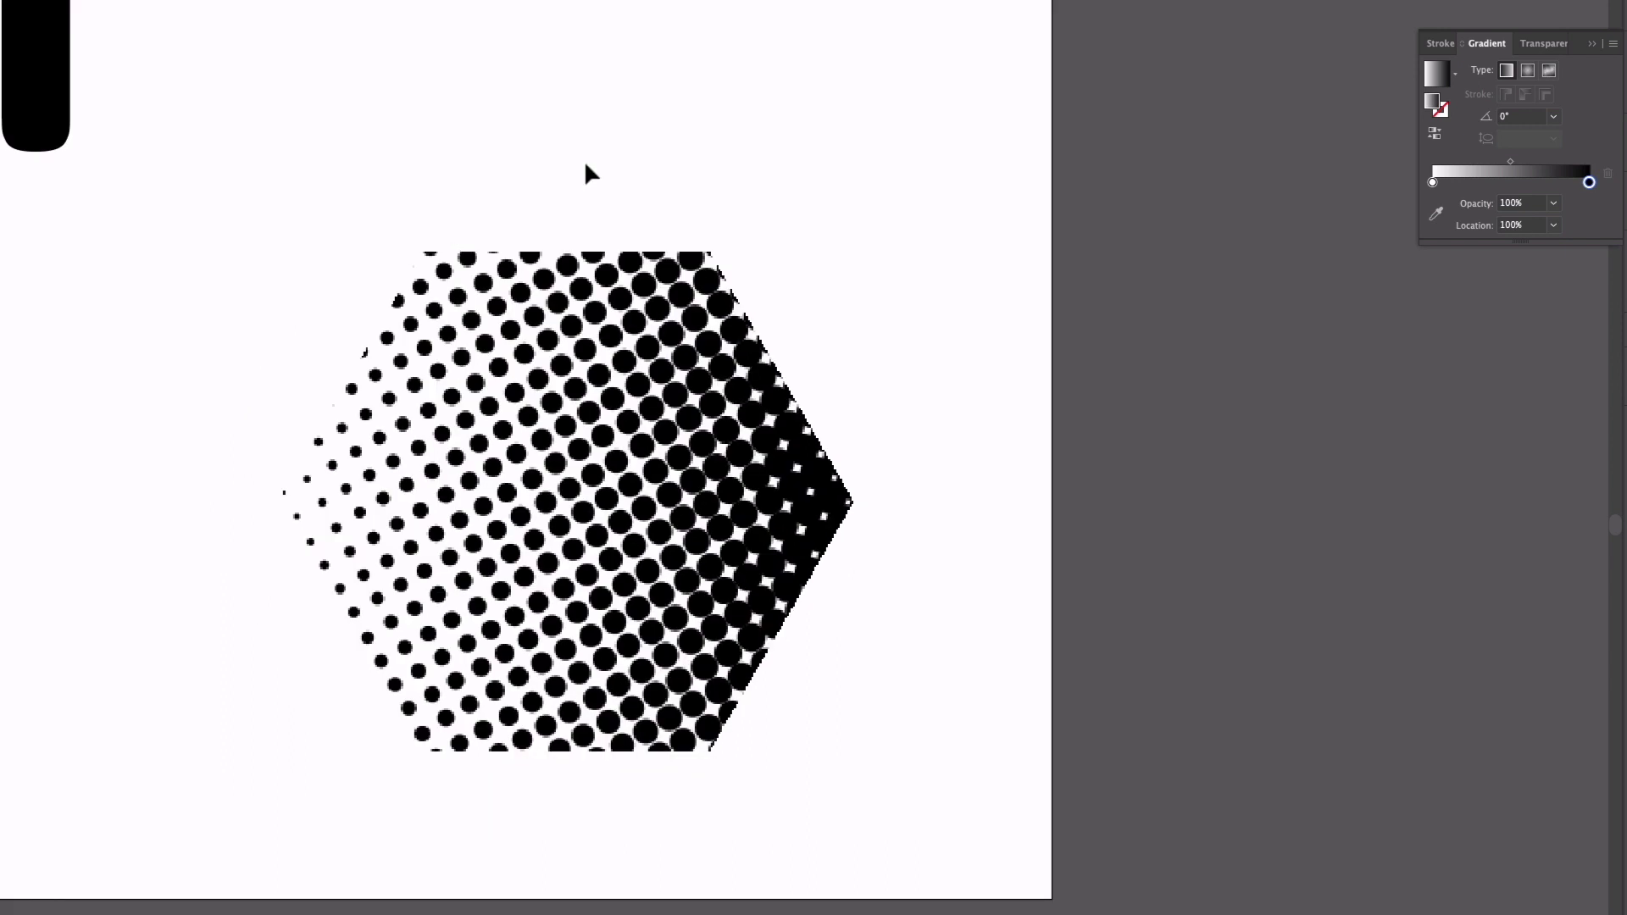
left_click(588, 335)
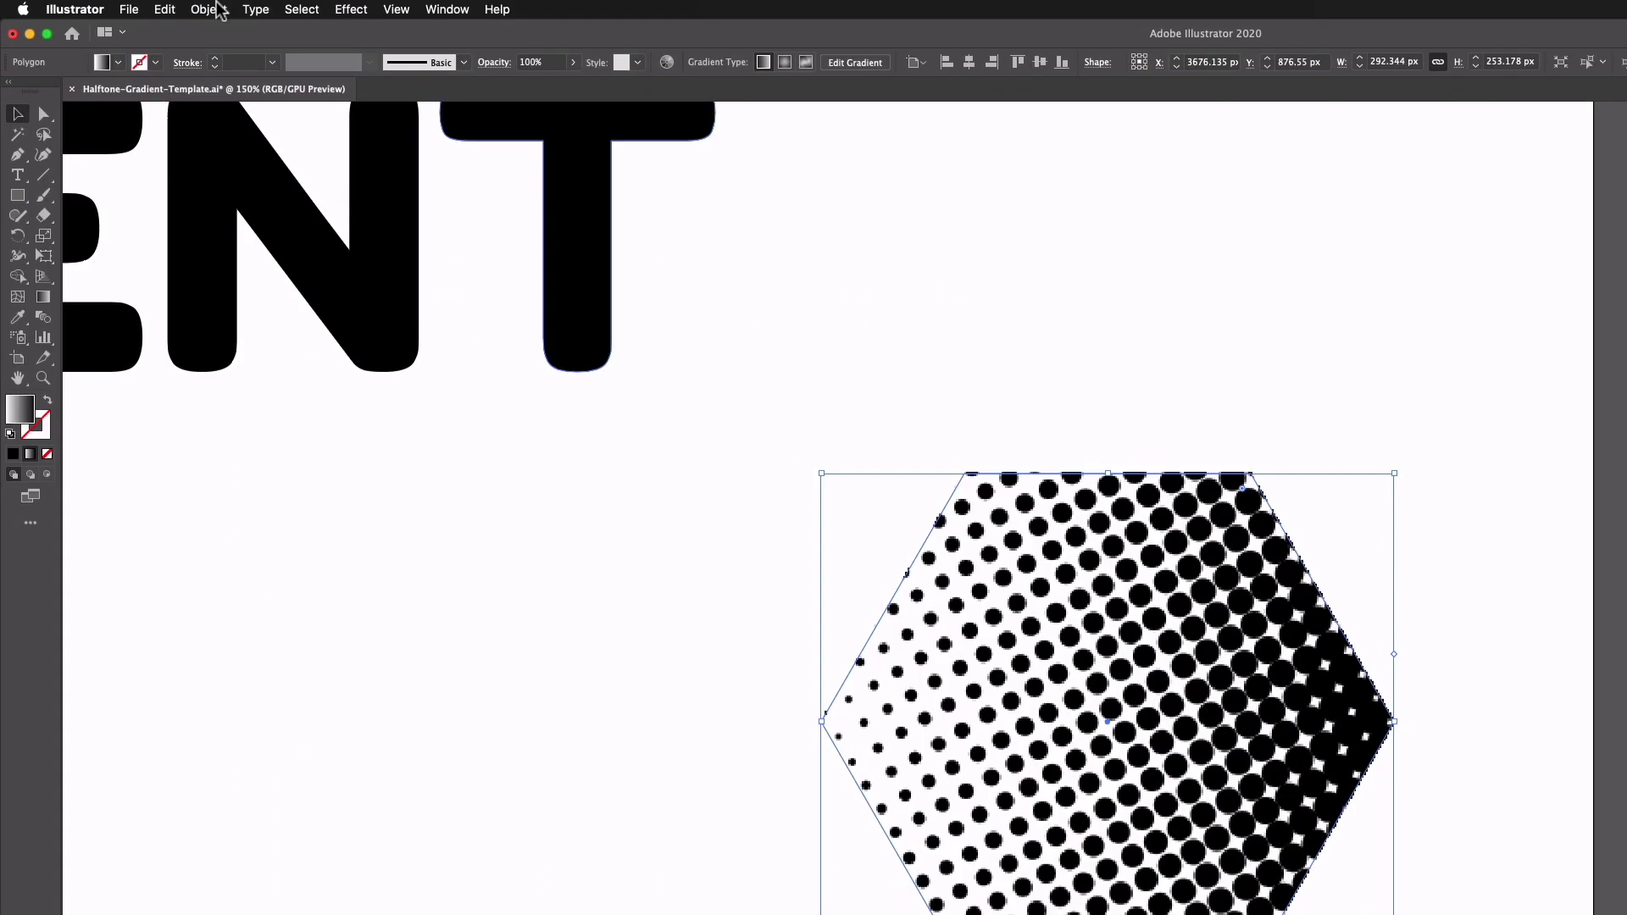
left_click(210, 9)
Expand the halftone effect into an image and bring up Image Trace with it selected.
left_click(237, 211)
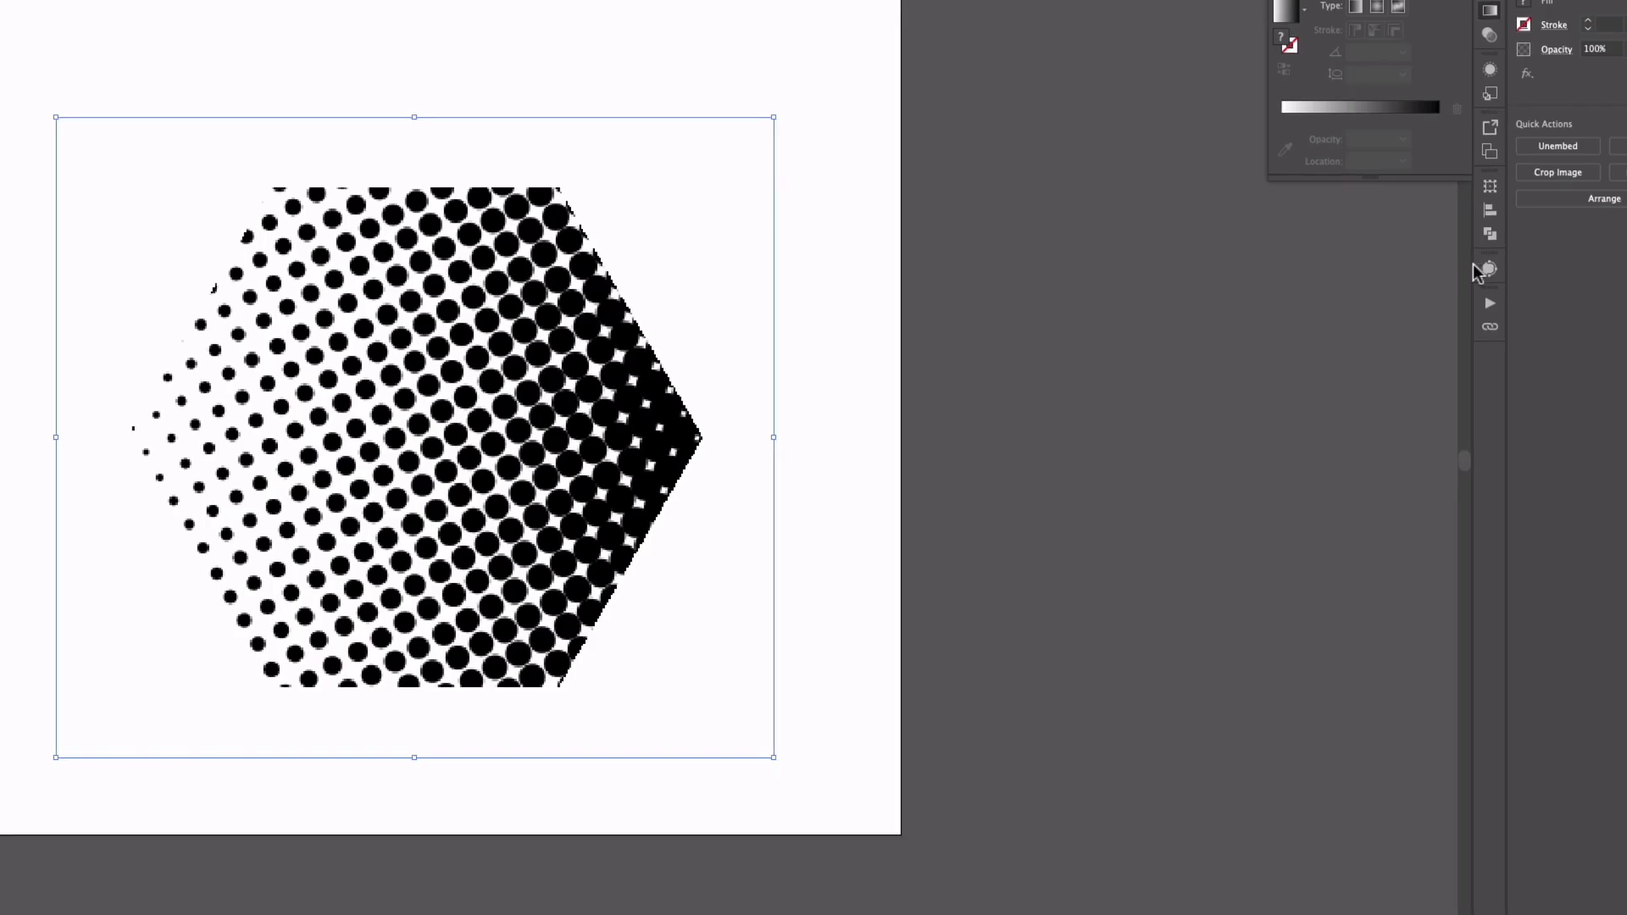
left_click(1475, 270)
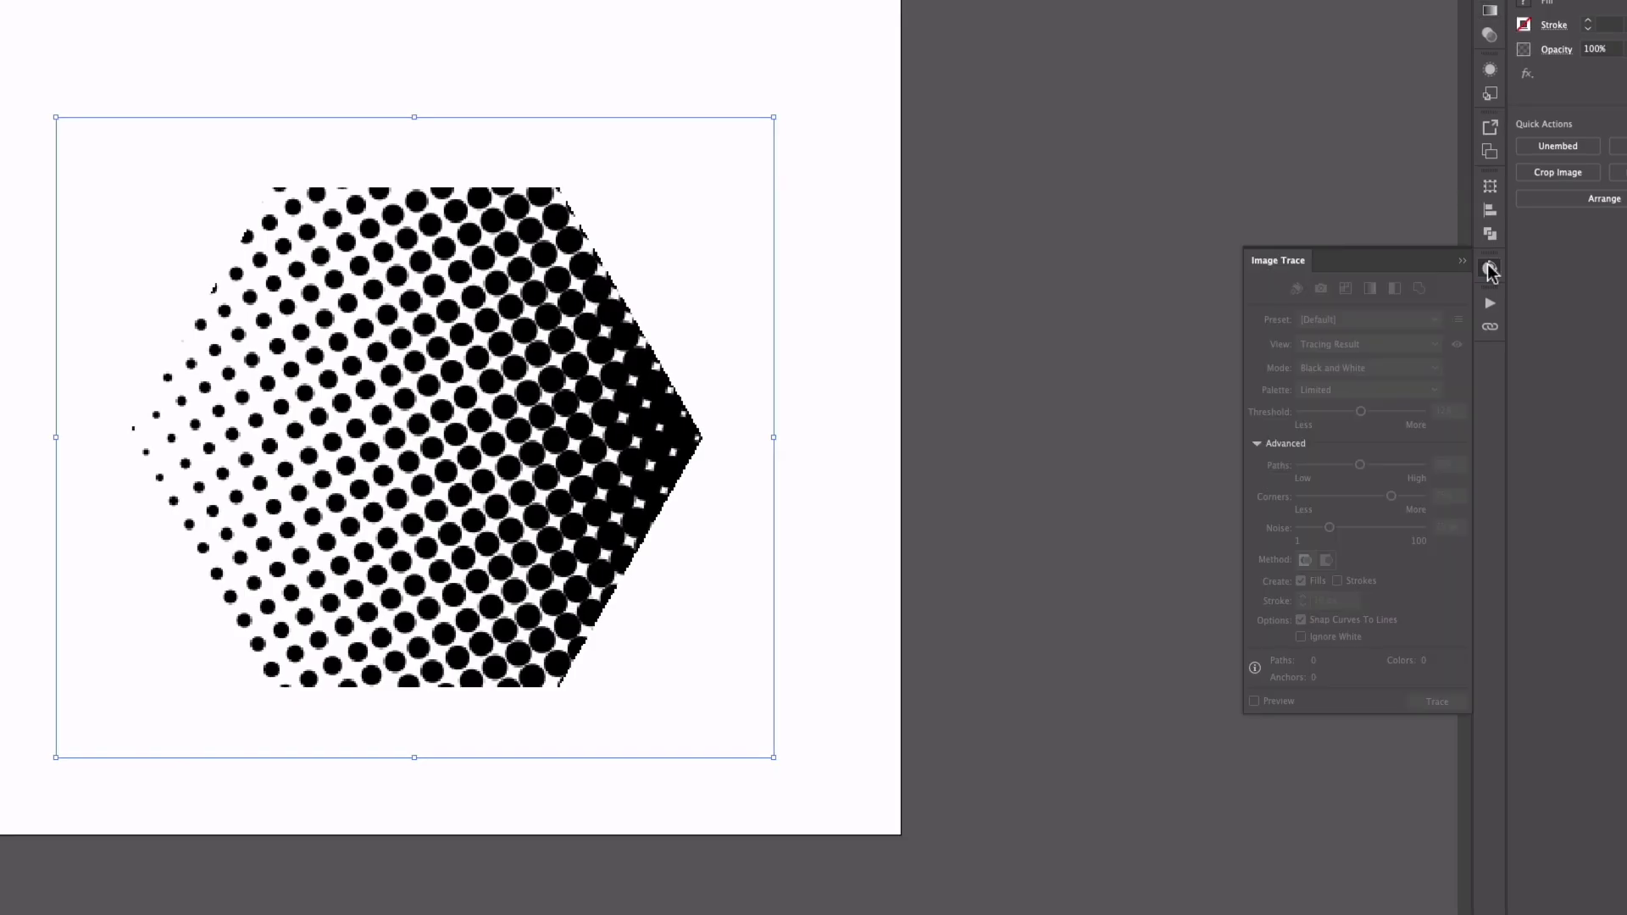
left_click(843, 294)
left_click(587, 328)
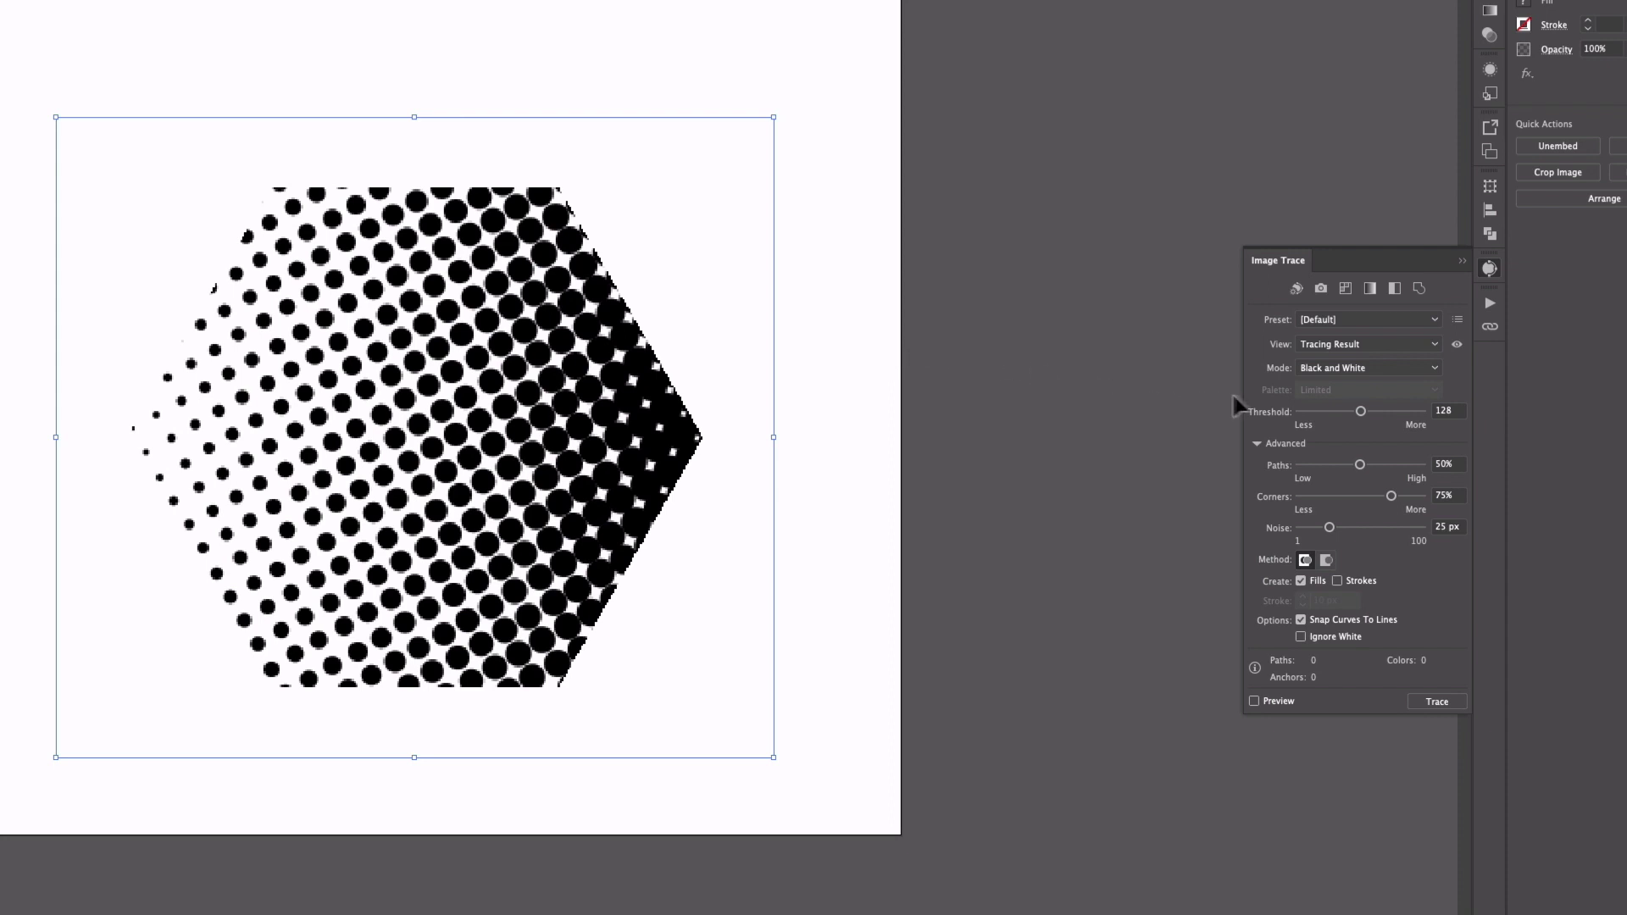
Preview the Default Black and White trace of the hexagon and inspect the traced dots.
left_click(1253, 701)
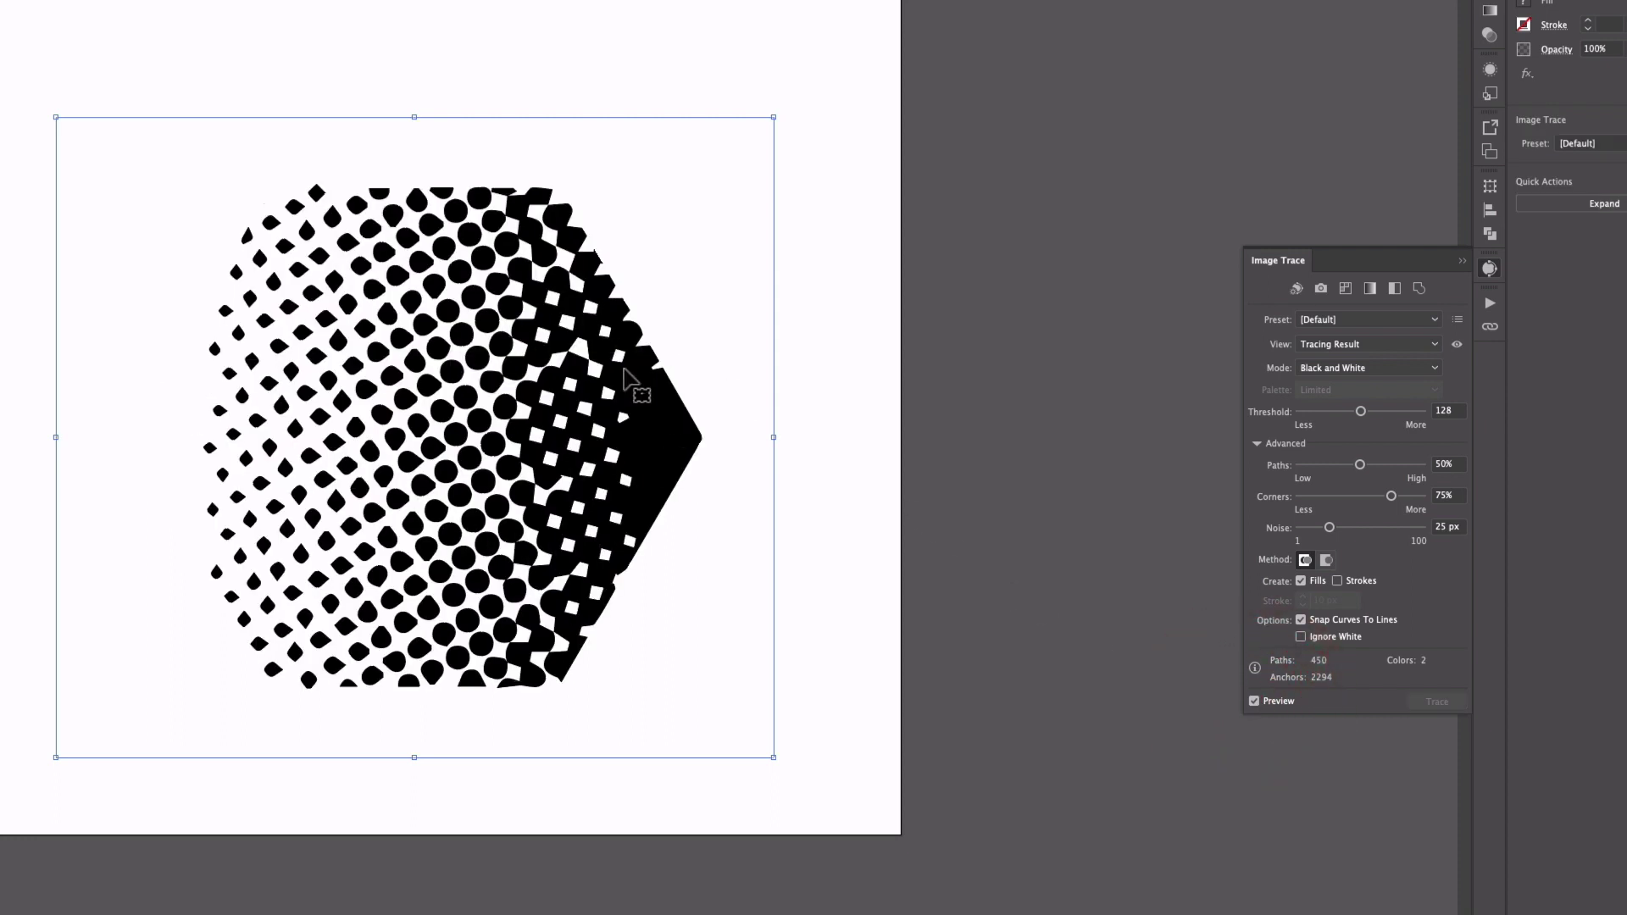
key("super+equal")
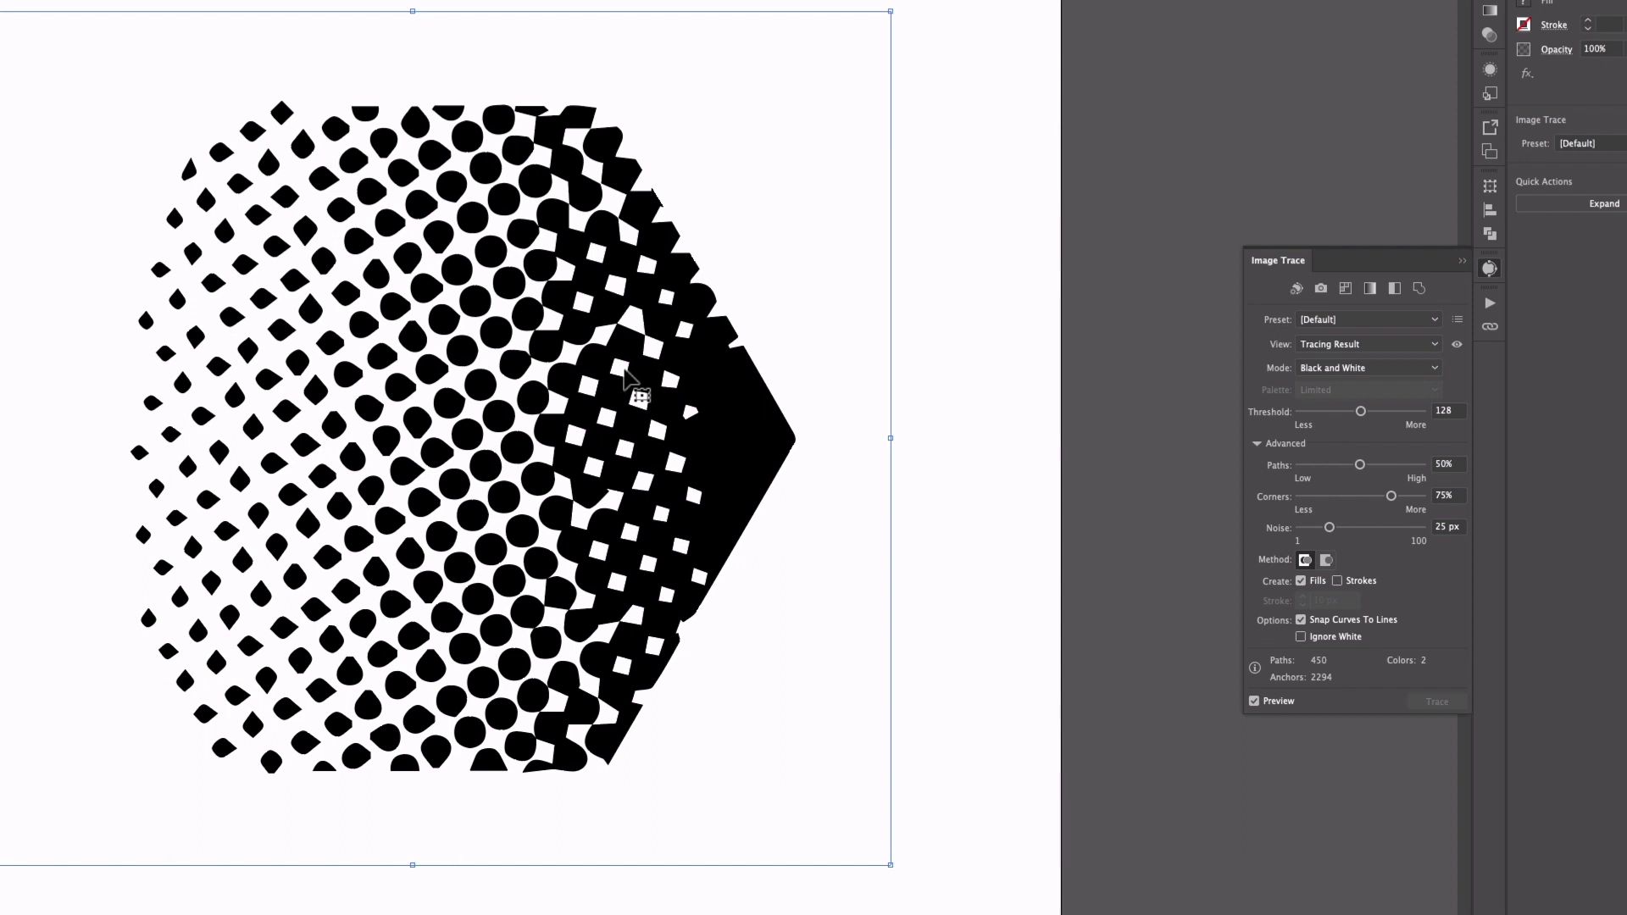
key("super+minus")
key("super+equal")
key("super+equal")
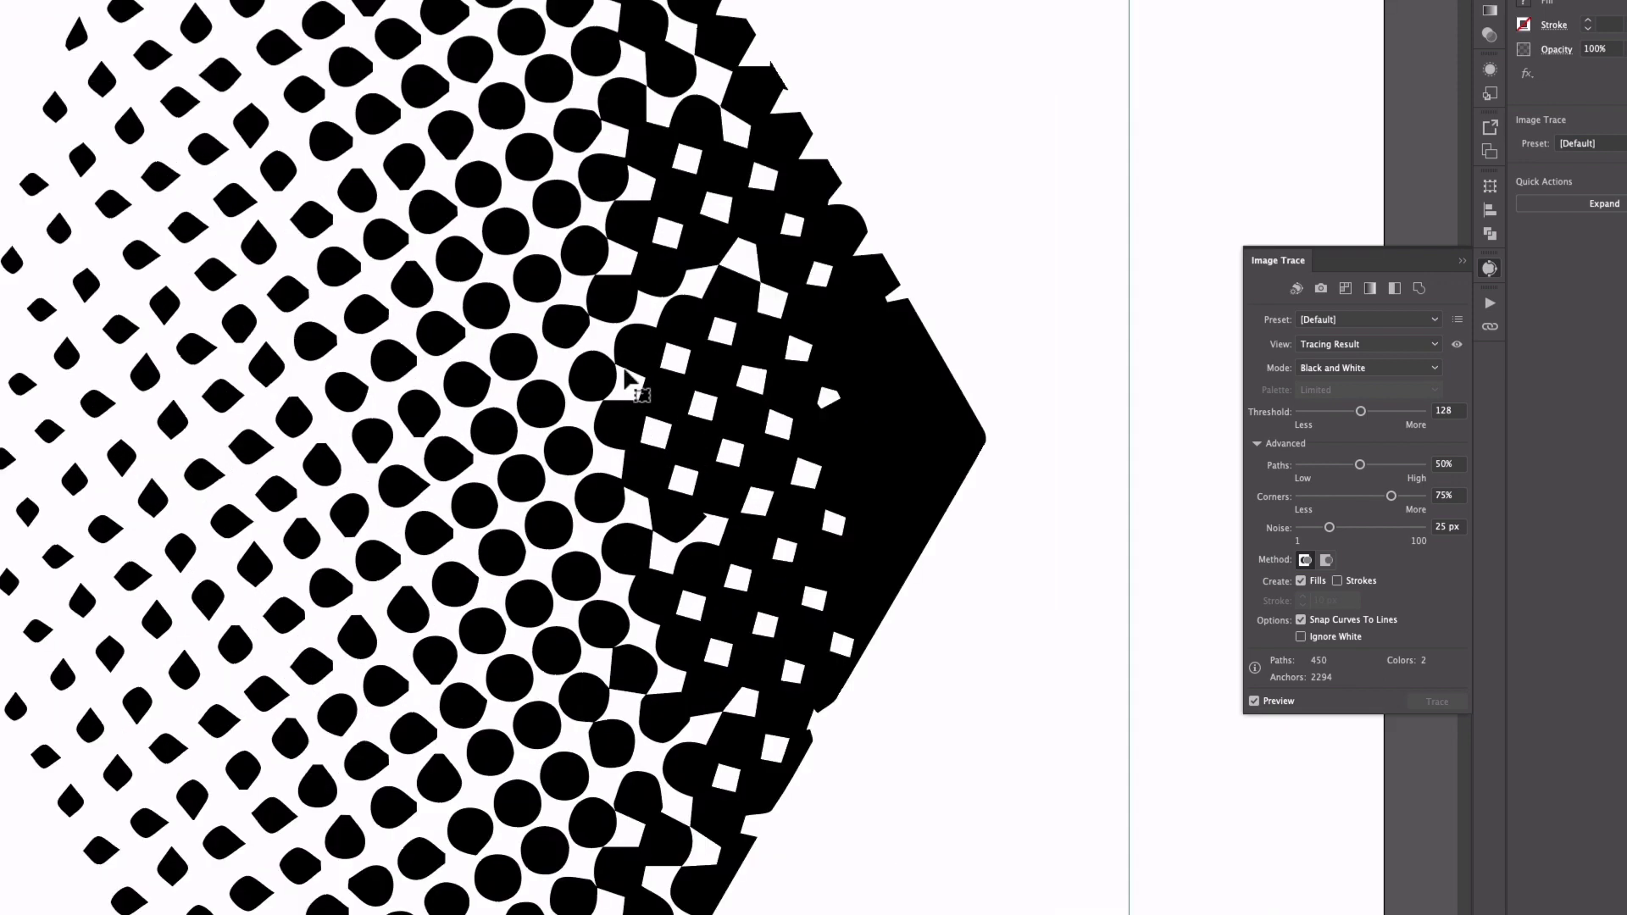
key("super+minus")
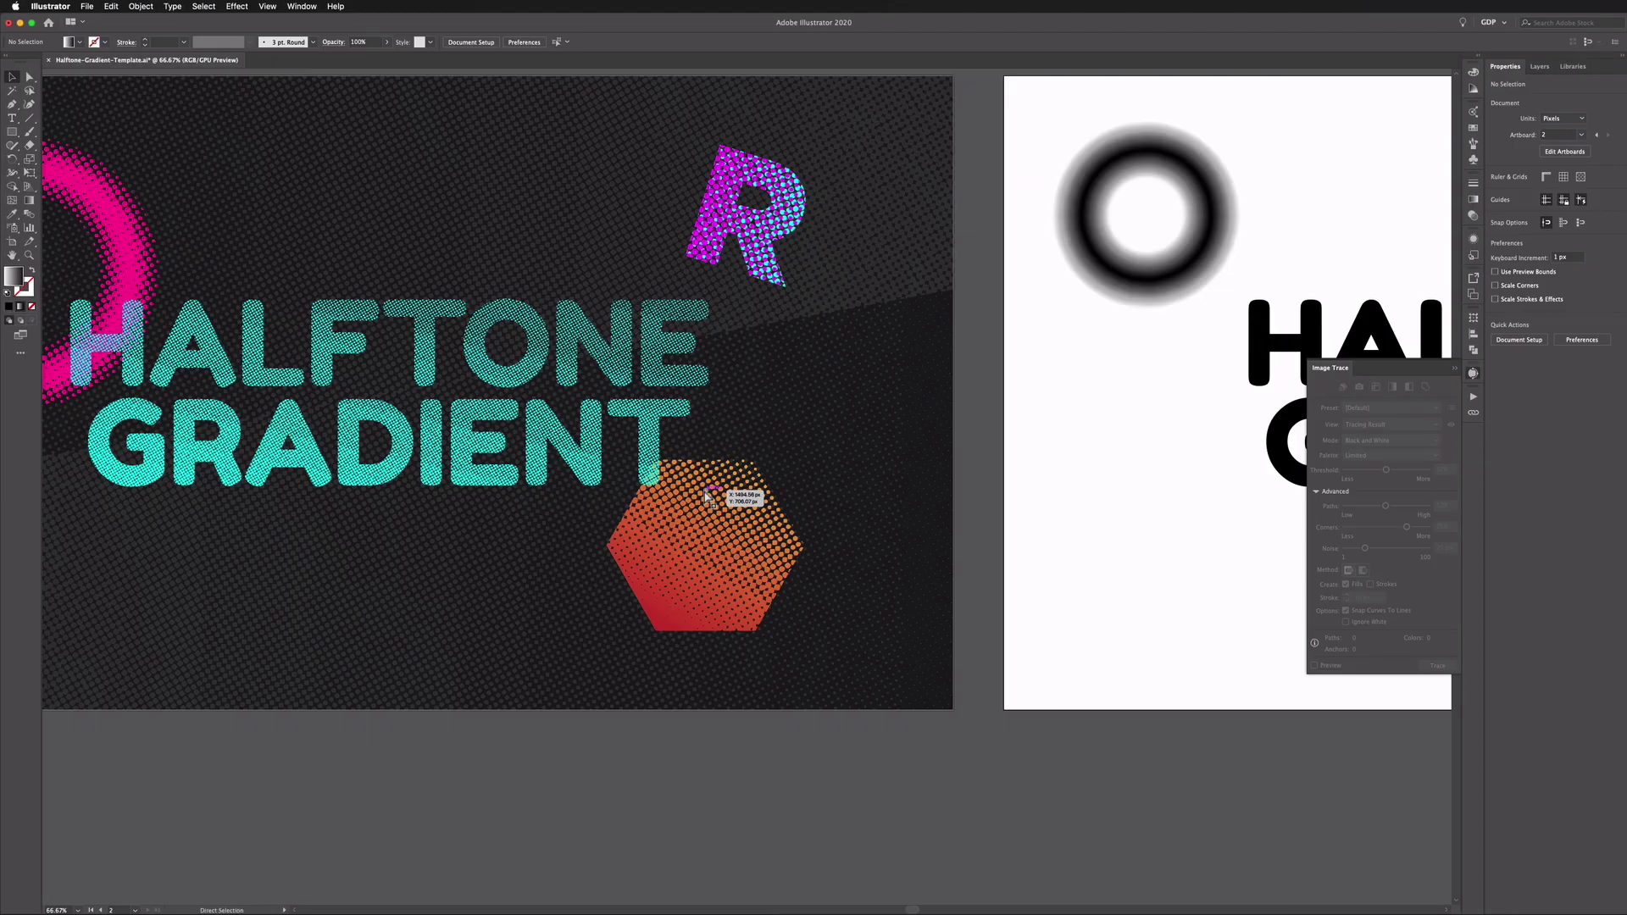
key("super+plus")
key("super+plus")
key("super+plus")
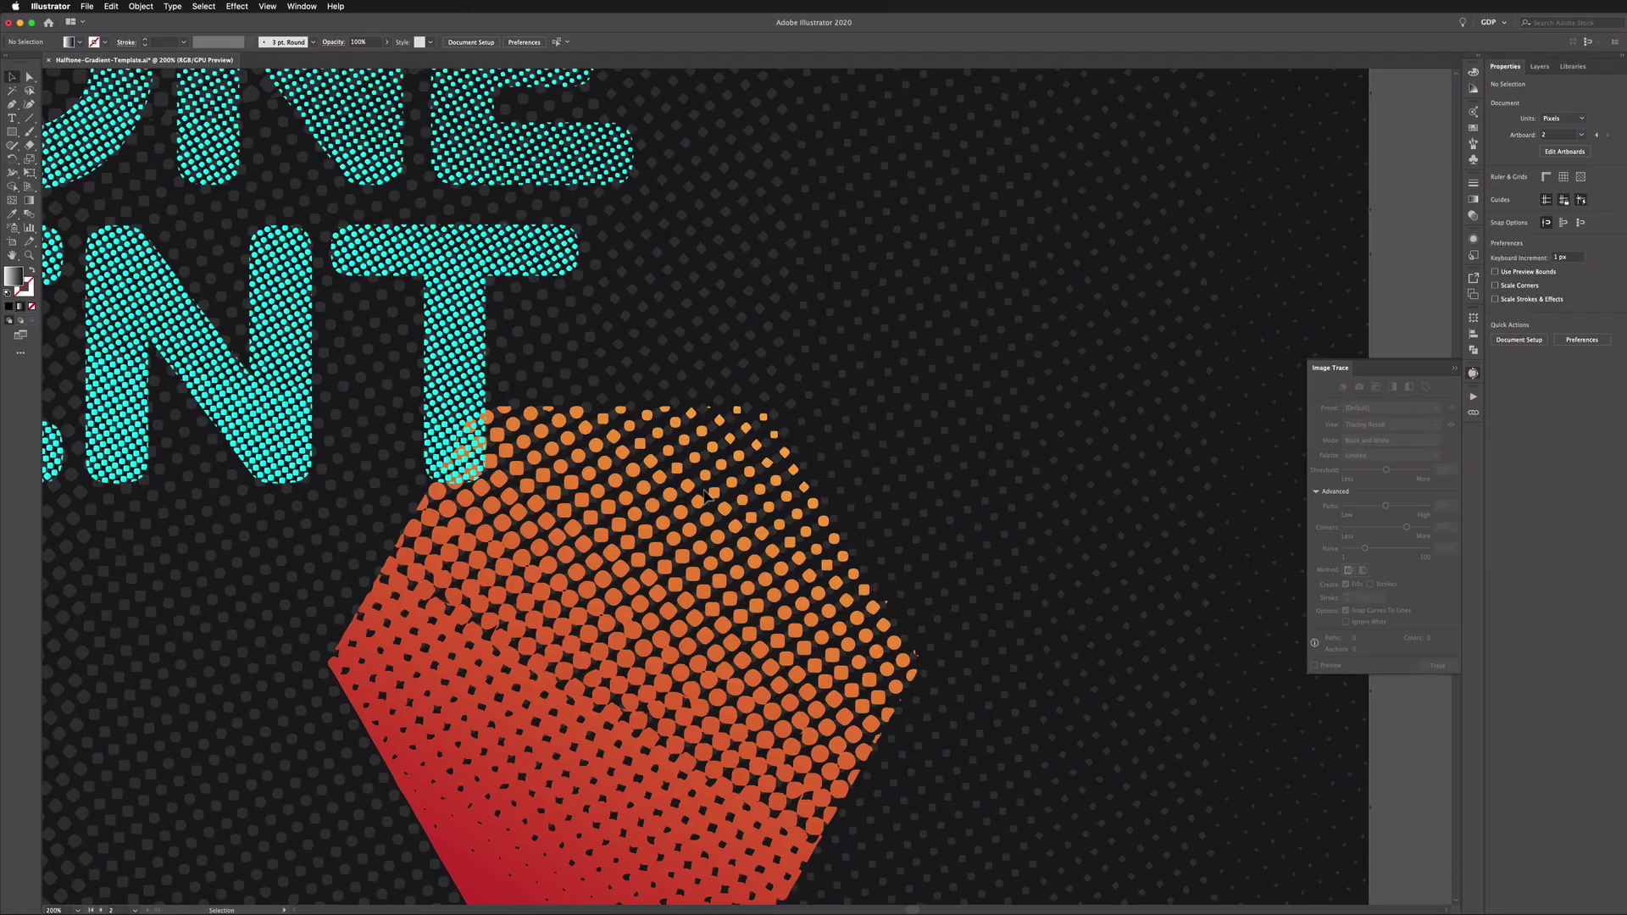
scroll(701, 393, "left", 10)
scroll(697, 385, "up", 4)
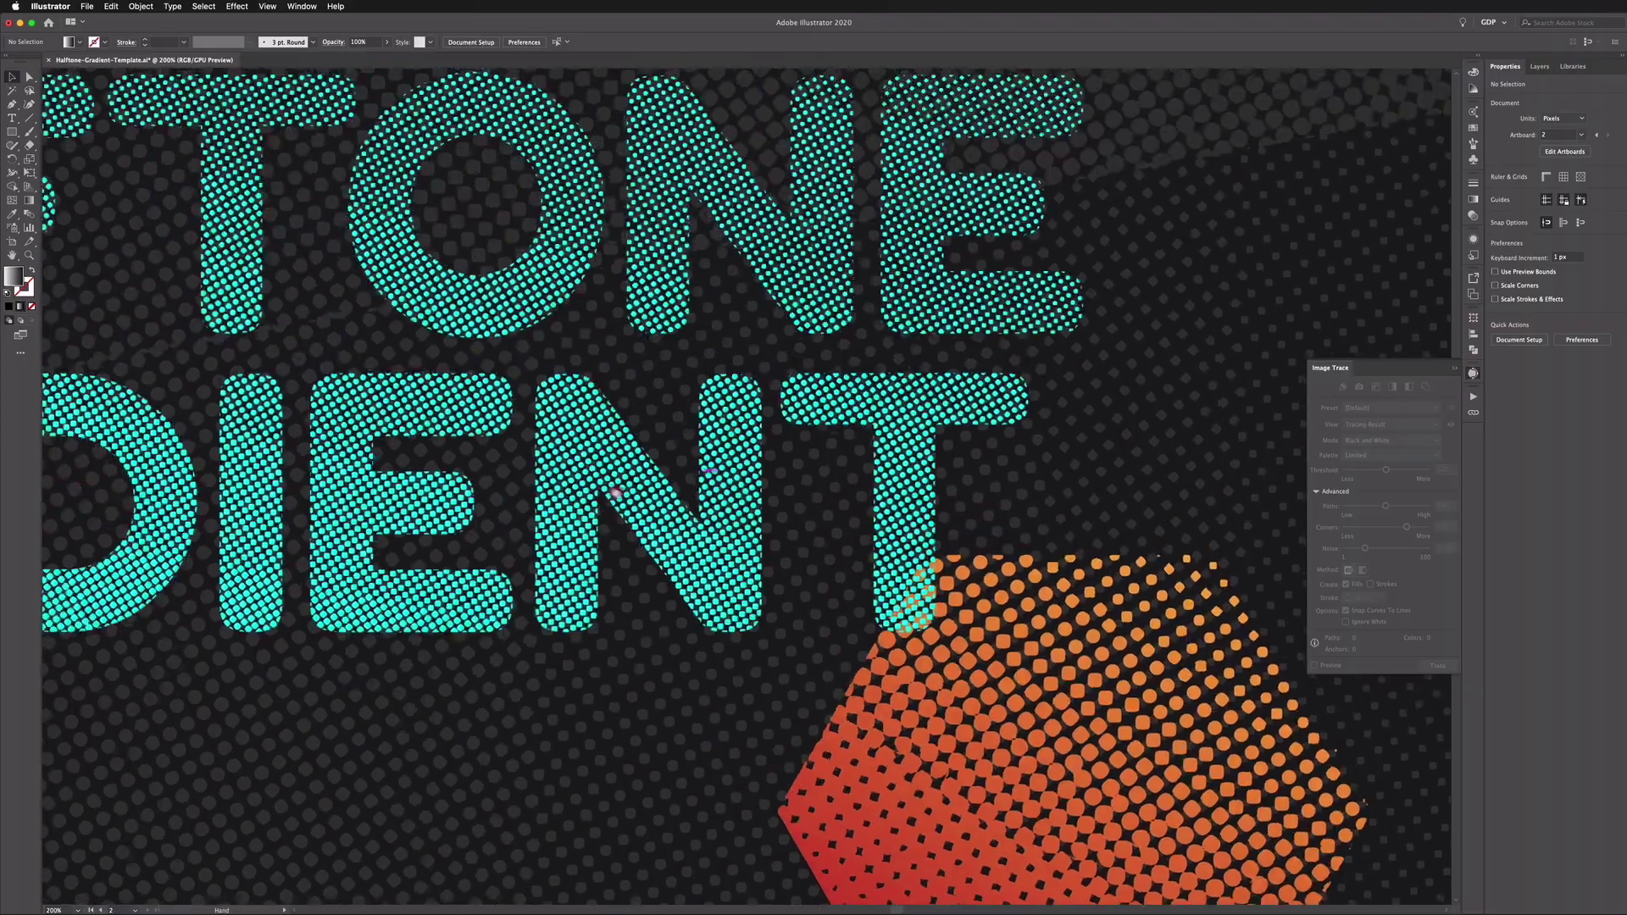
scroll(626, 491, "left", 2)
scroll(610, 457, "left", 7)
scroll(610, 457, "up", 3)
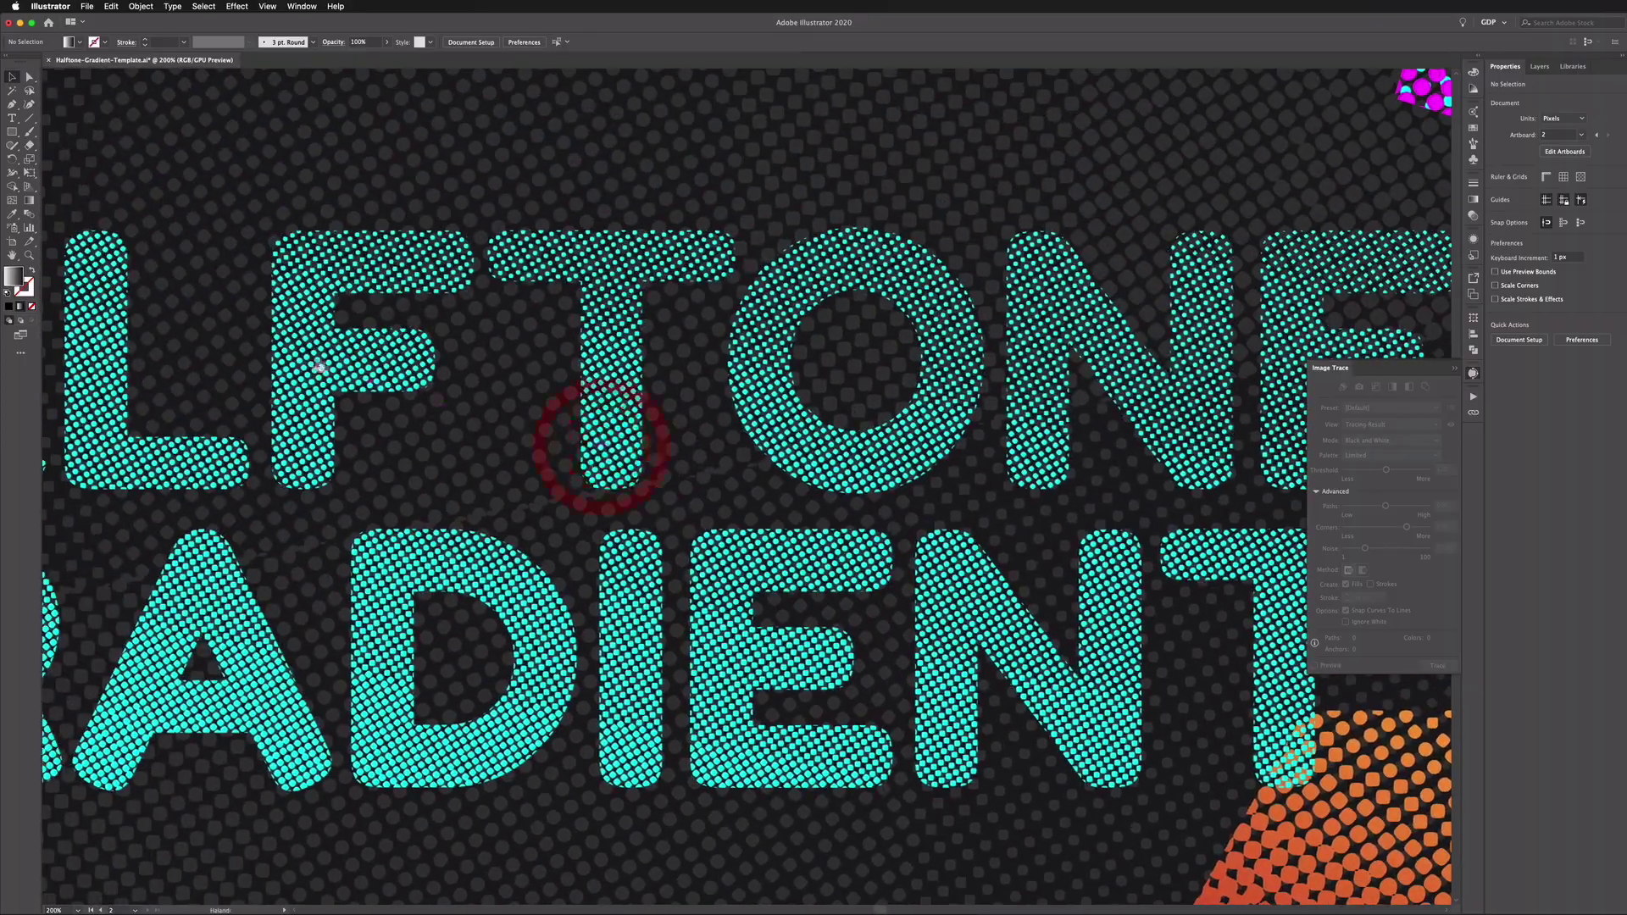
scroll(601, 445, "left", 15)
scroll(713, 454, "up", 3)
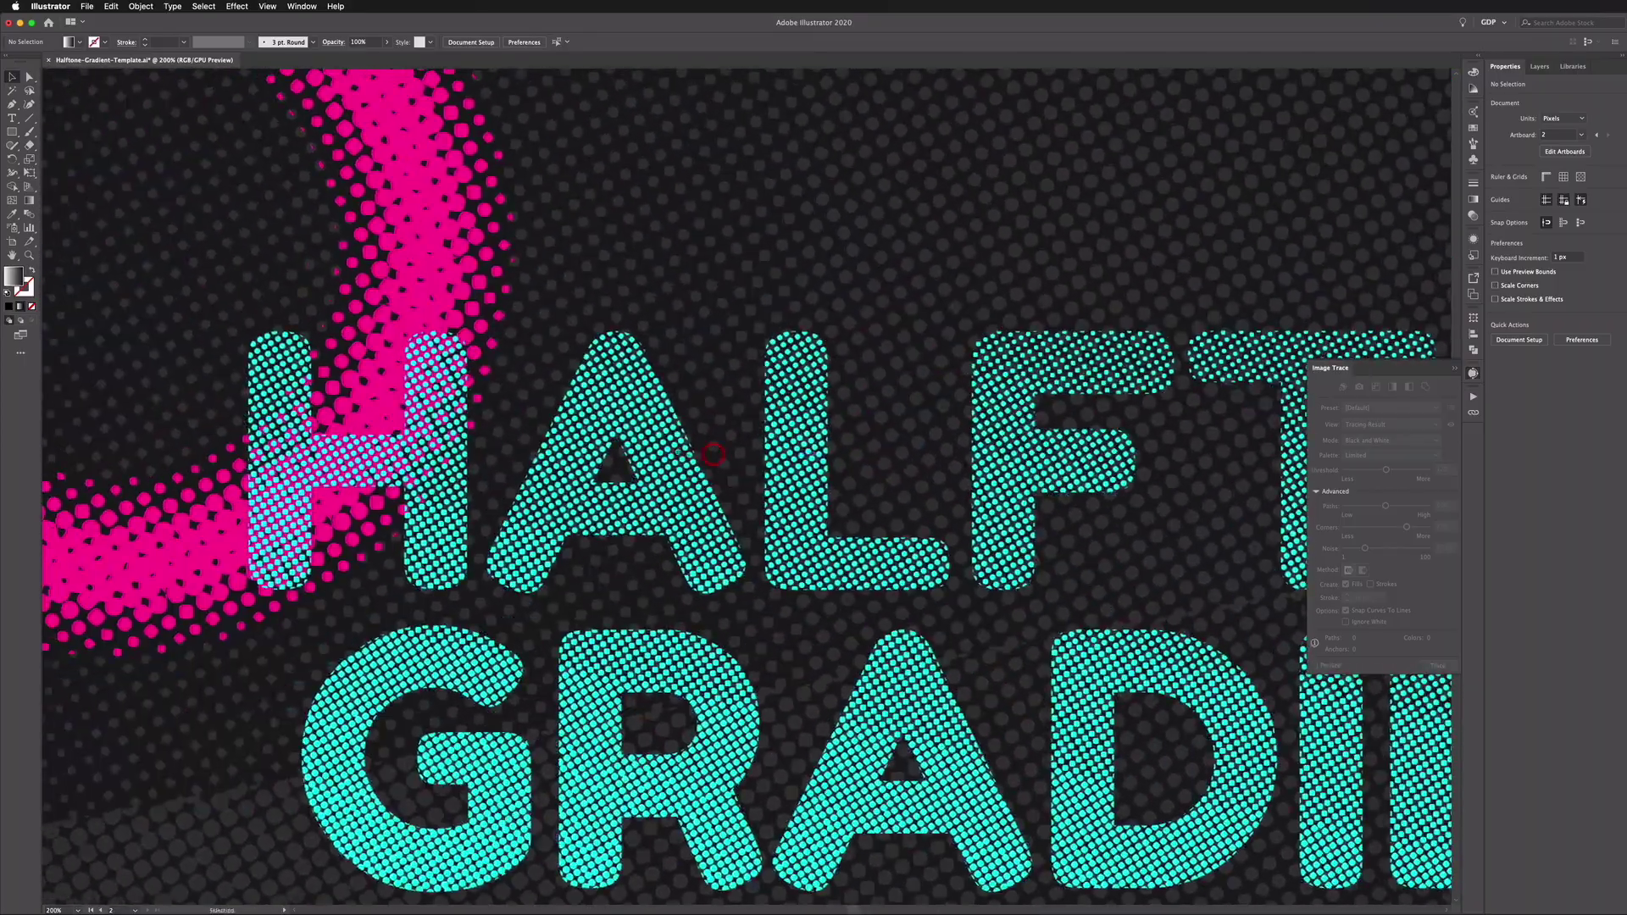
scroll(646, 447, "left", 8)
scroll(646, 447, "up", 4)
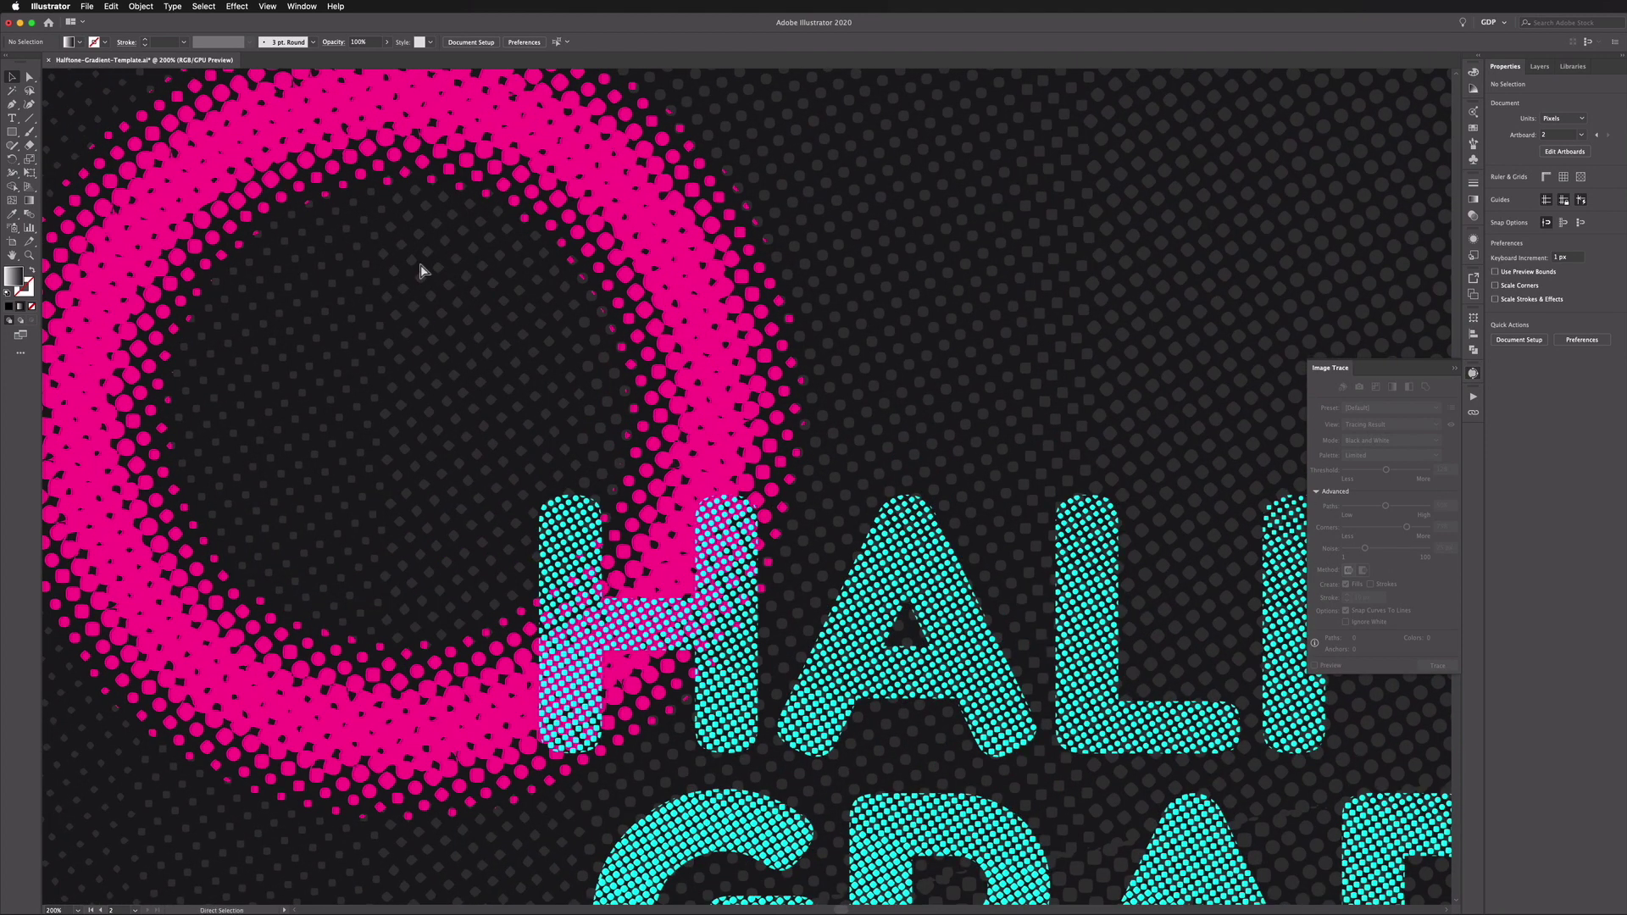
key("super+minus")
key("super+minus")
key("super+minus")
key("super+minus")
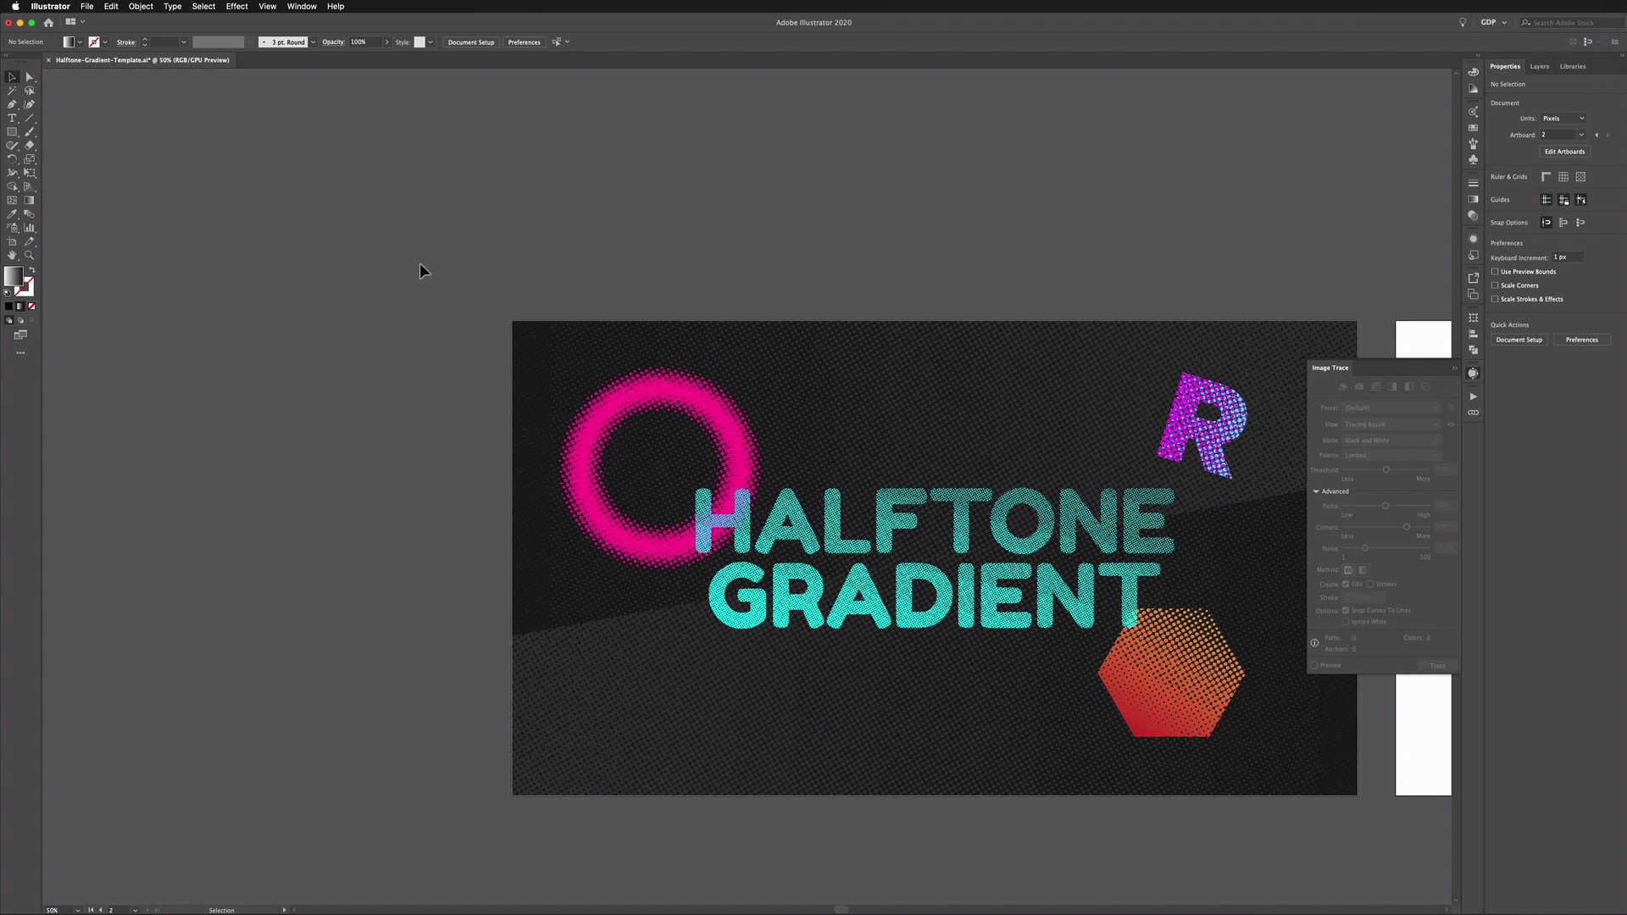
scroll(419, 269, "right", 8)
scroll(419, 269, "down", 1)
scroll(1073, 596, "right", 8)
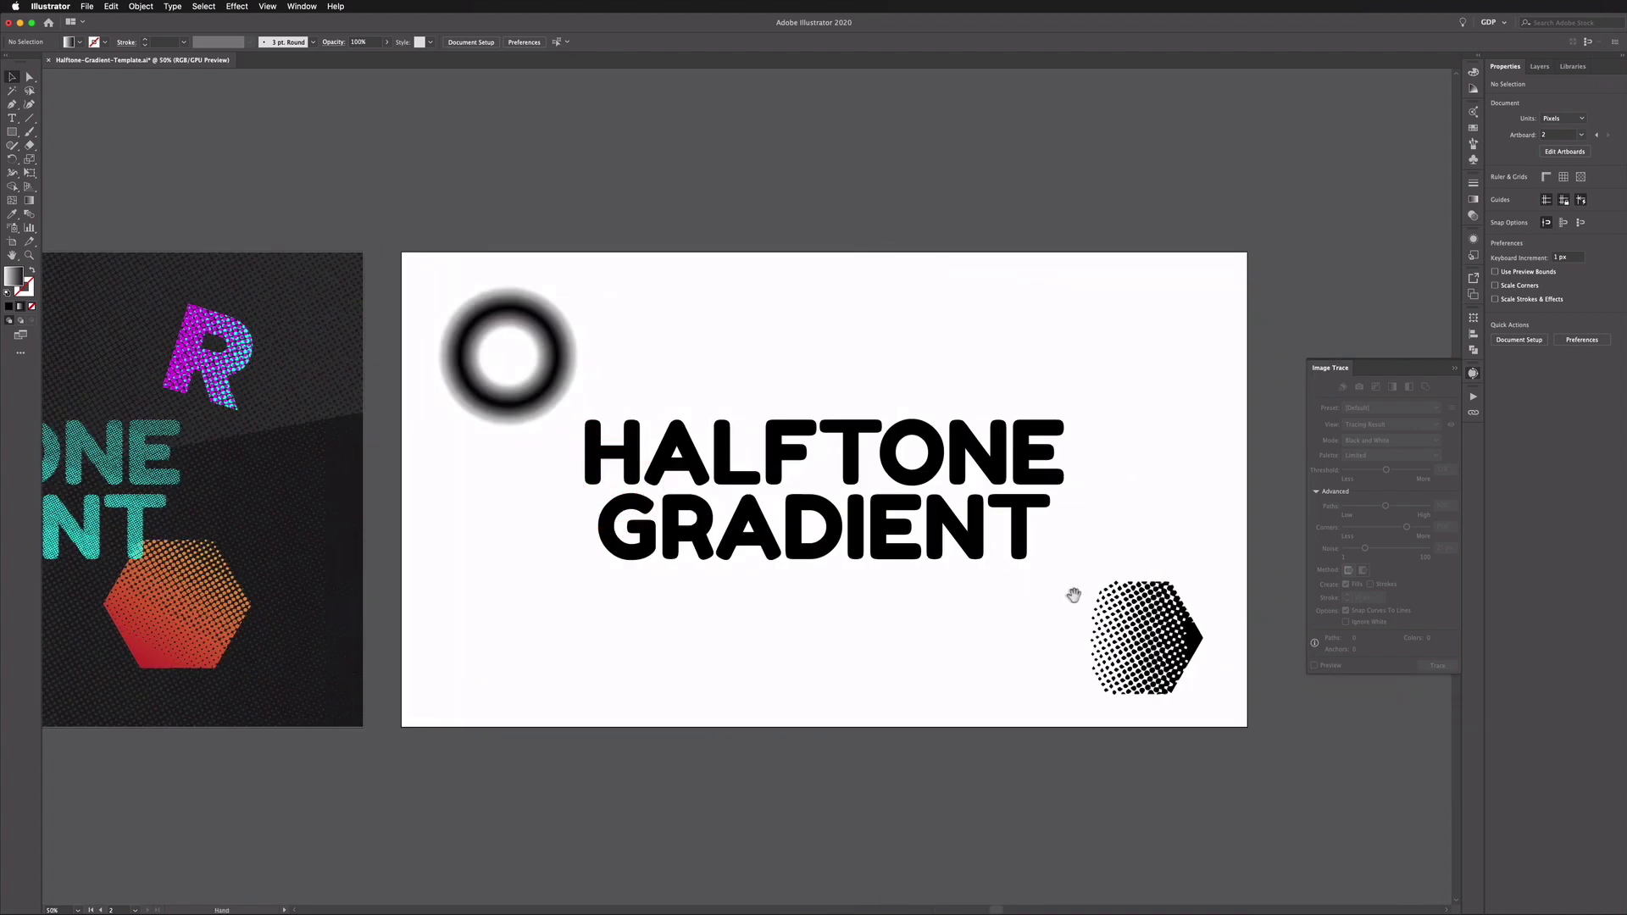
scroll(1074, 596, "right", 5)
left_click(1010, 606)
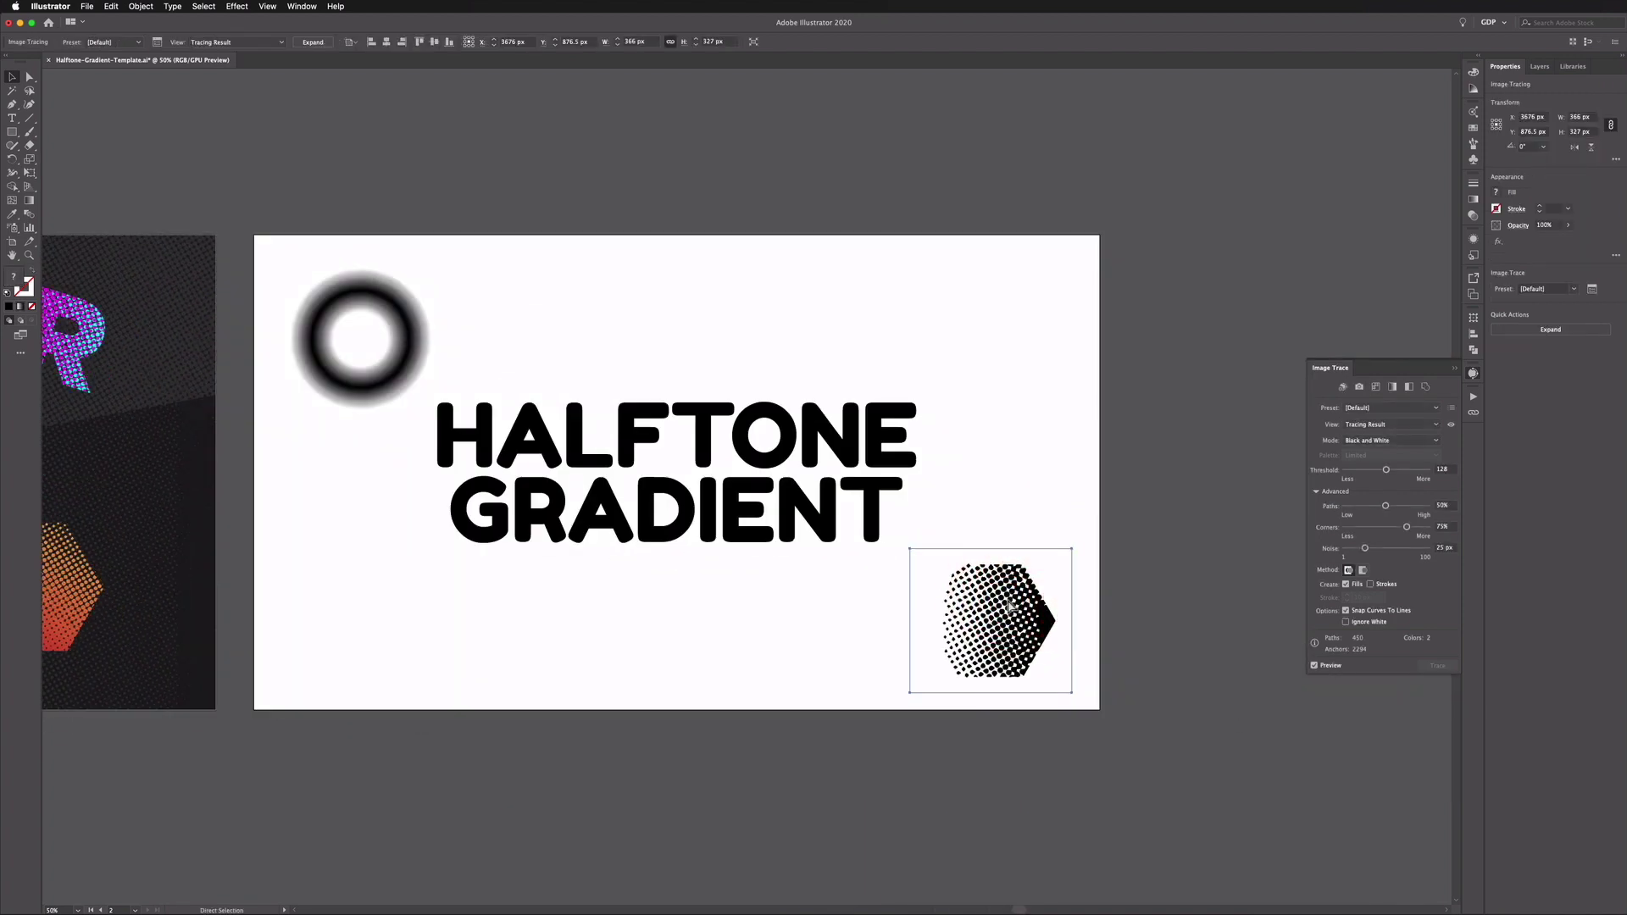
Raise the hexagon trace Threshold to 250 and turn off Preview.
key("super+equal")
key("super+equal")
key("super+equal")
key("super+equal")
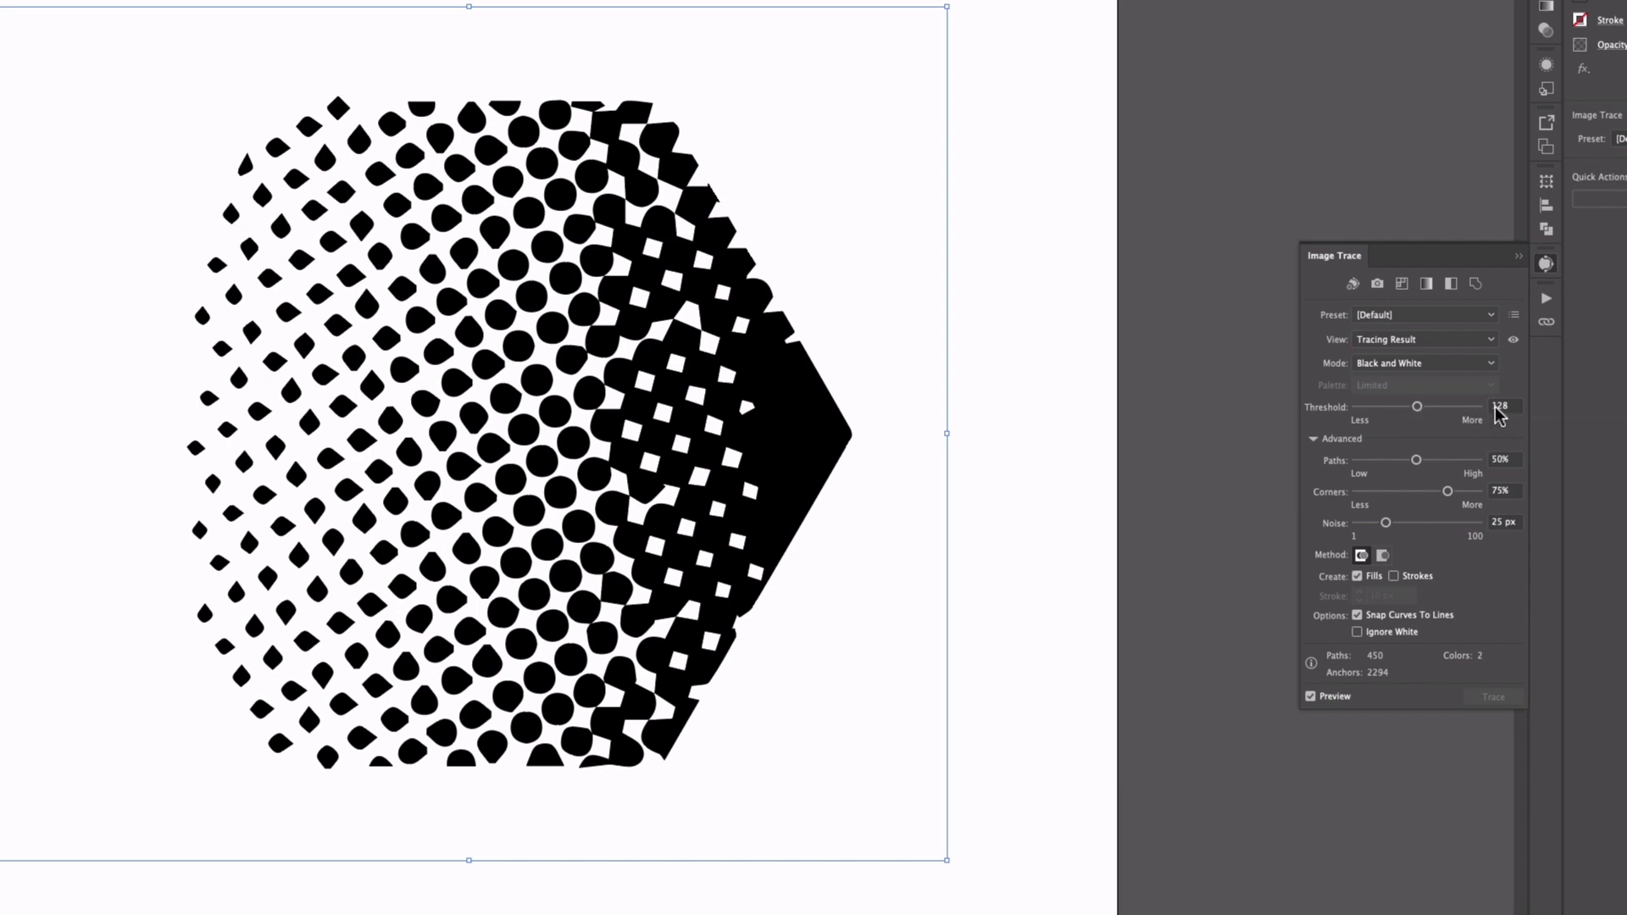
left_click_drag(1468, 410, 1508, 415)
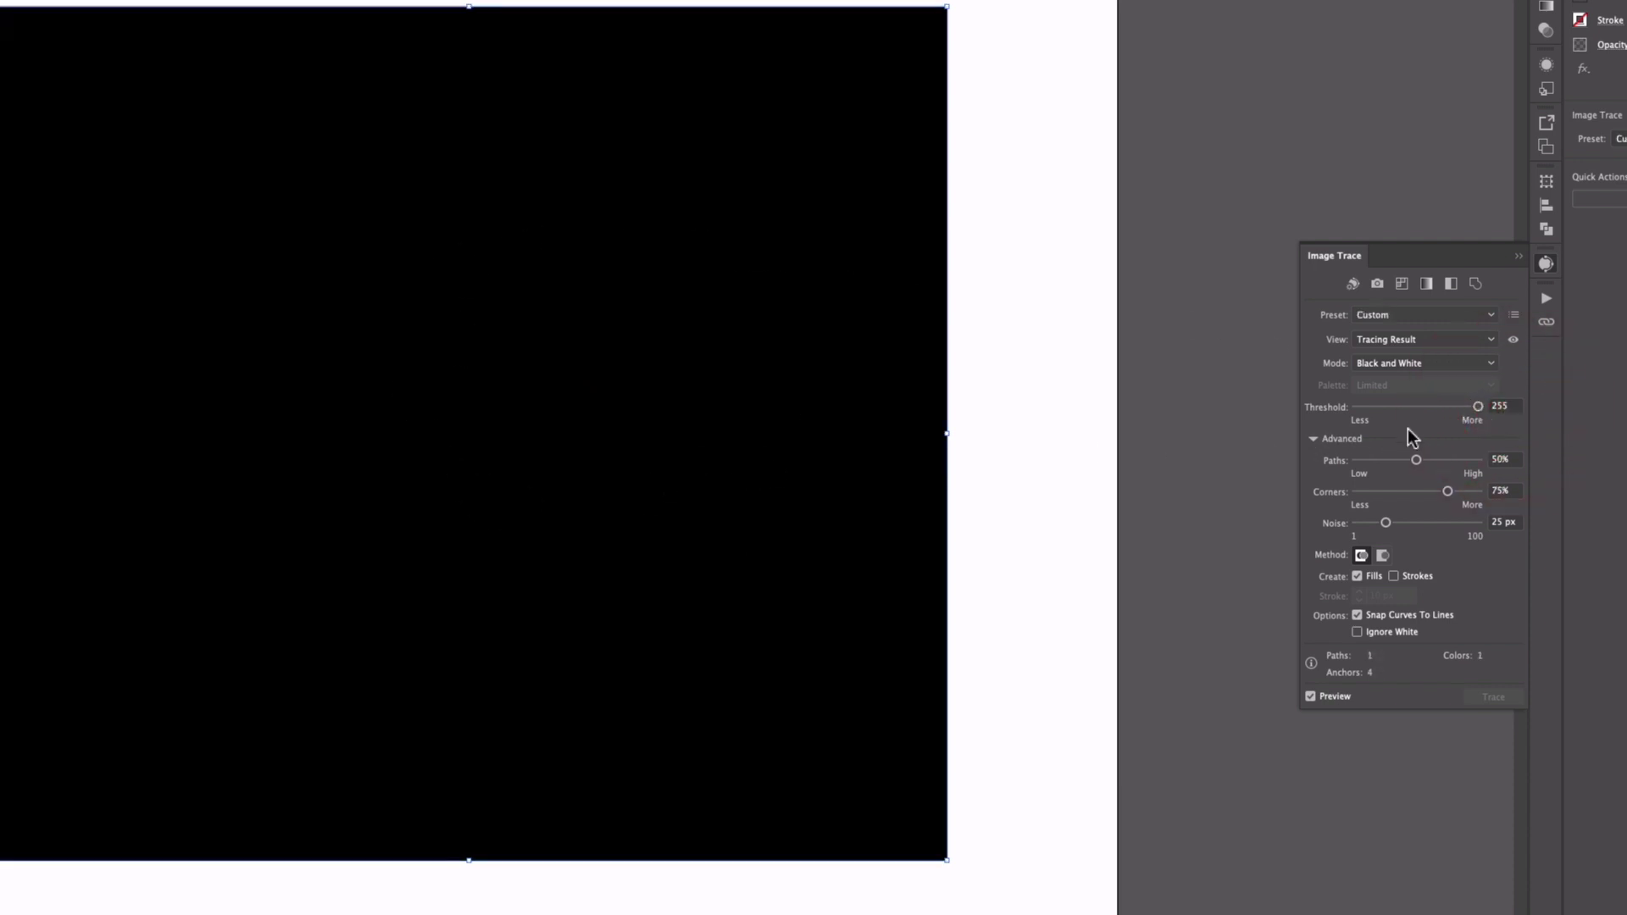
left_click(1498, 408)
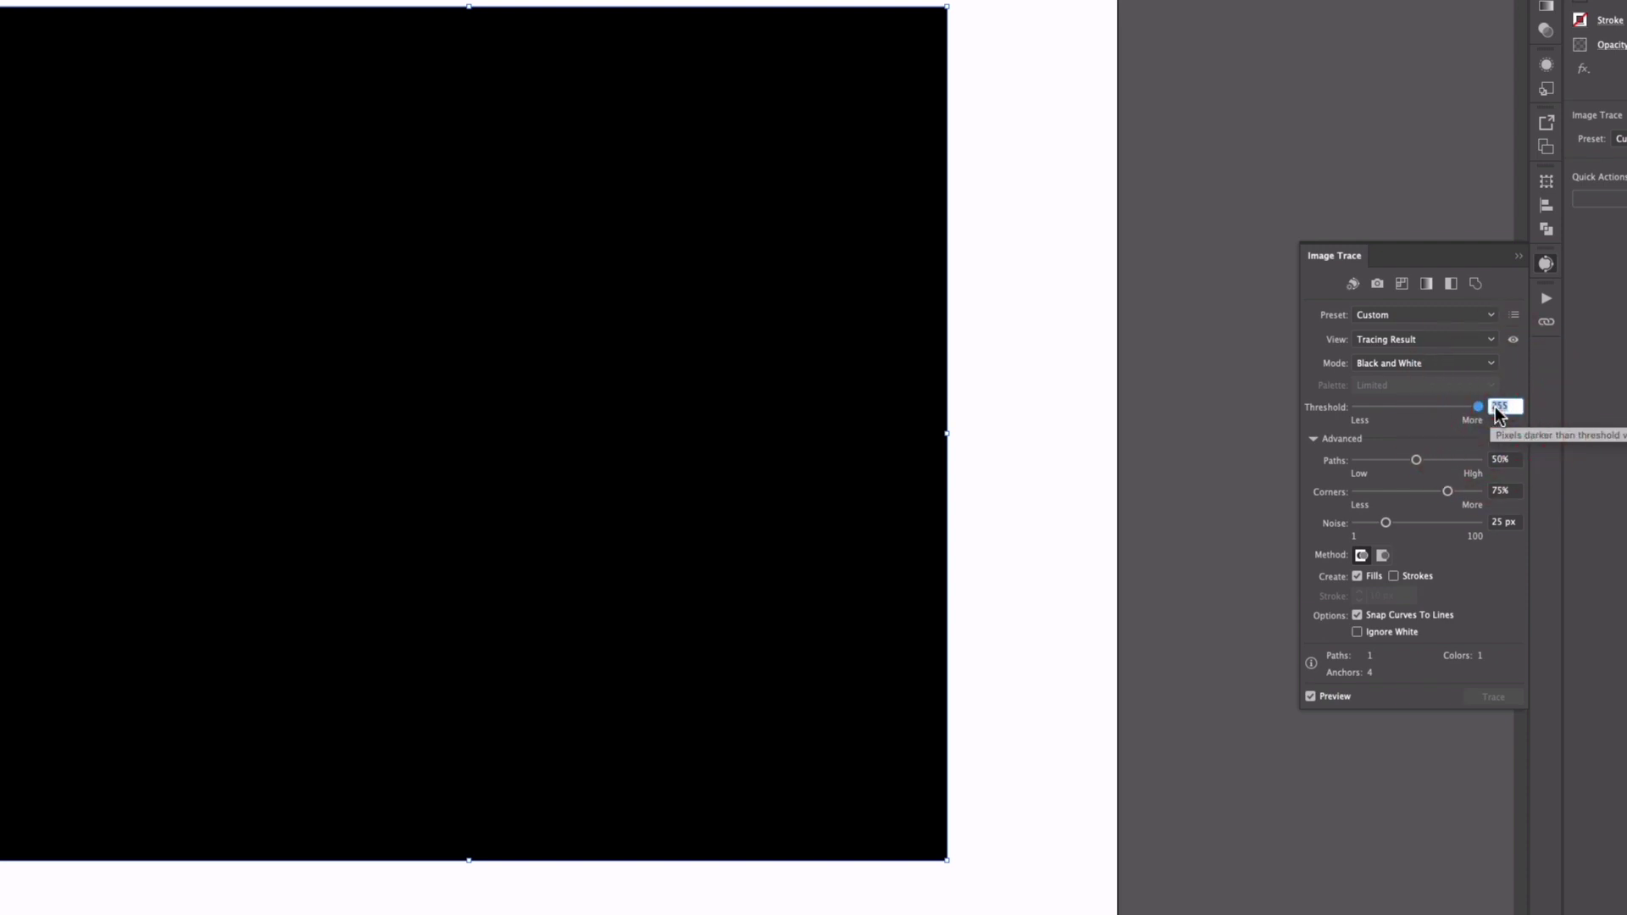
type("2")
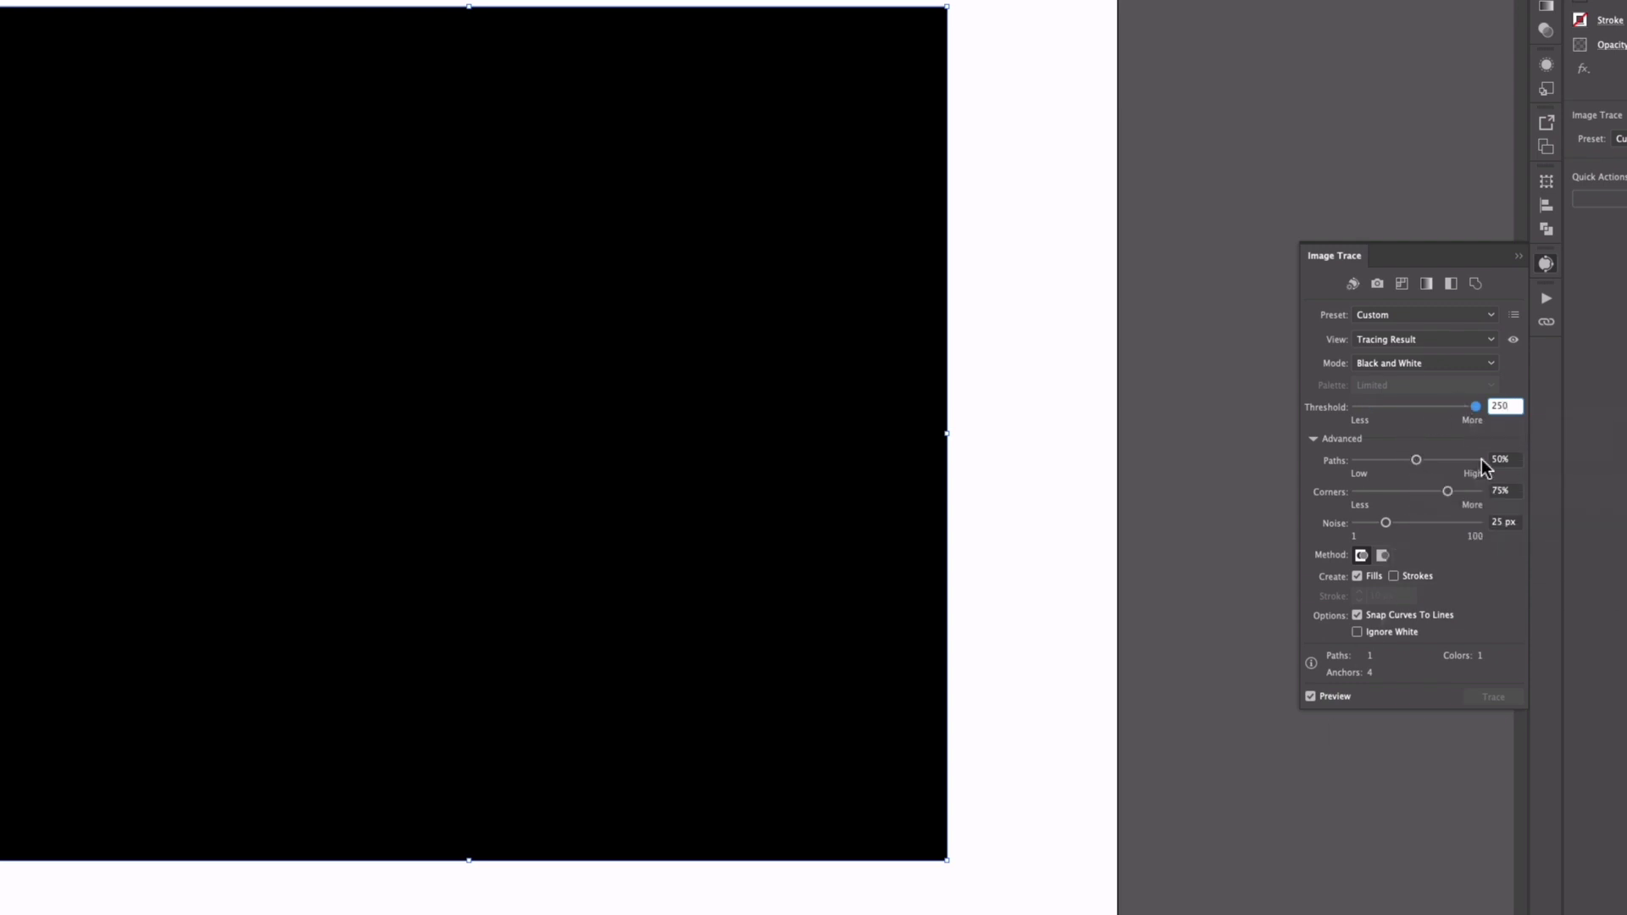
left_click(1310, 696)
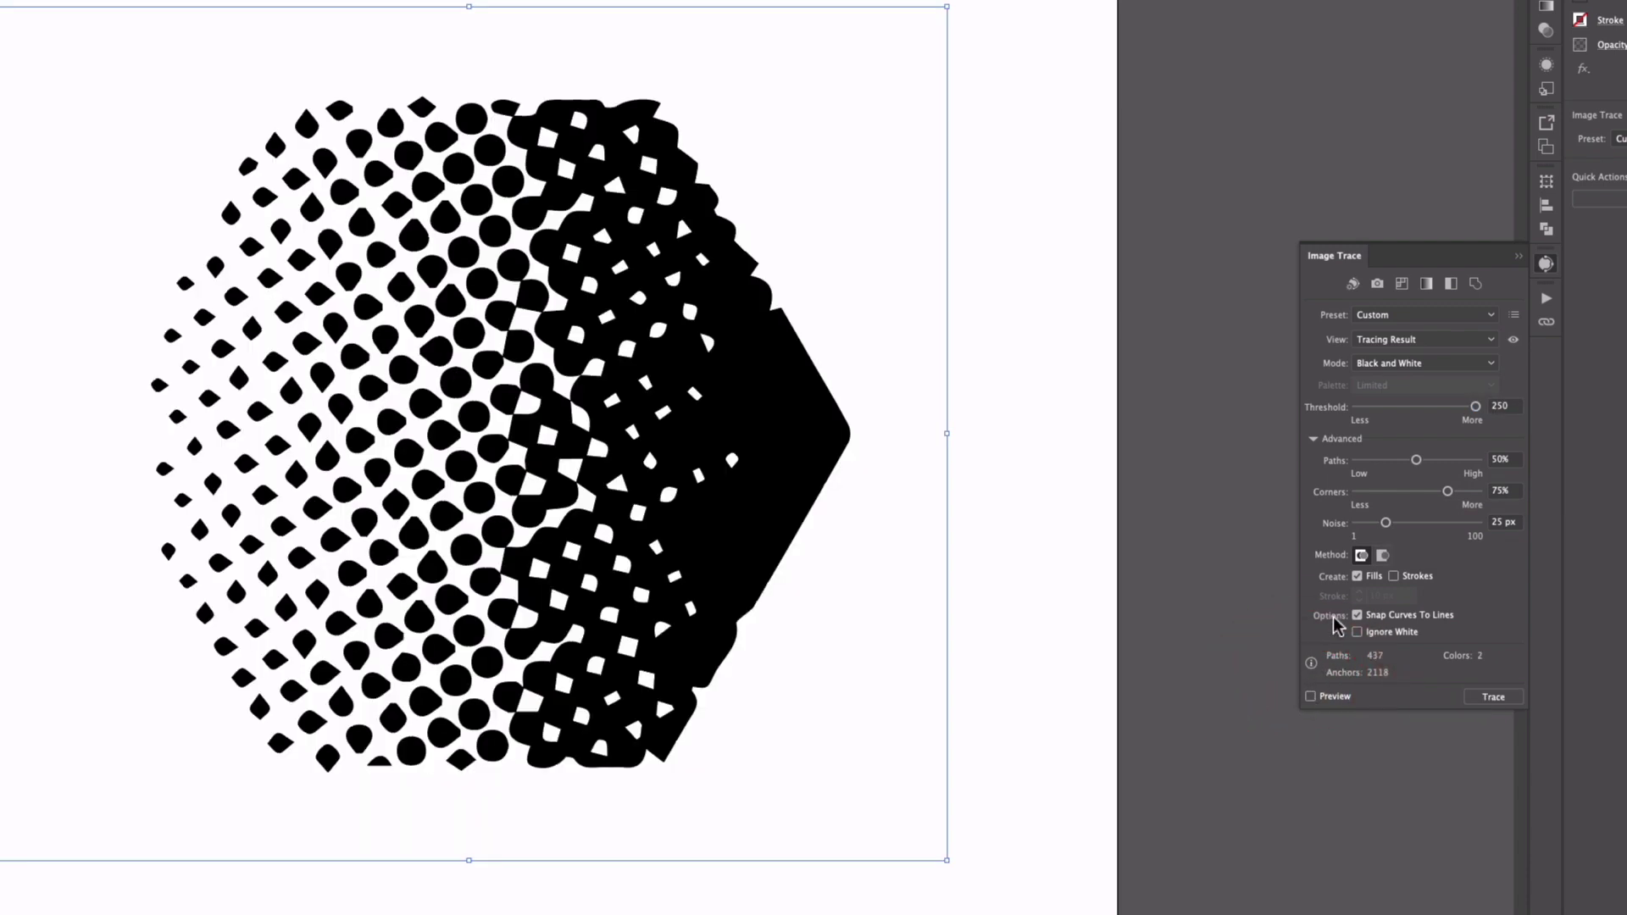
Set Paths 100%, Corners 0%, Noise 1 px, enable Ignore White, and expand the trace.
left_click_drag(1417, 461, 1322, 524)
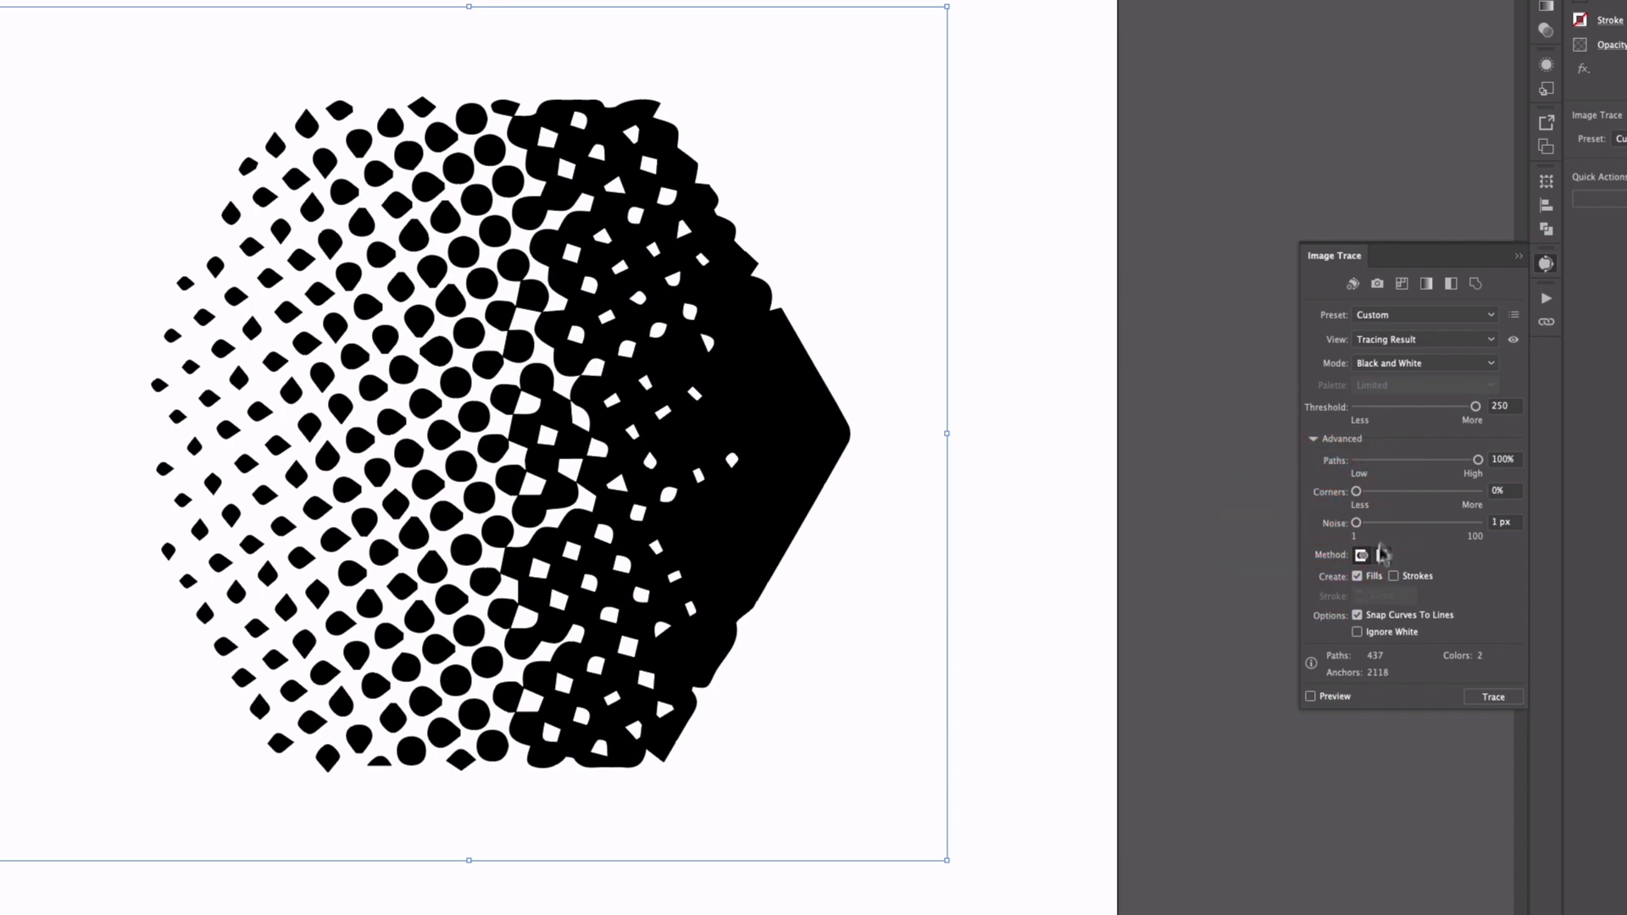
left_click(1311, 696)
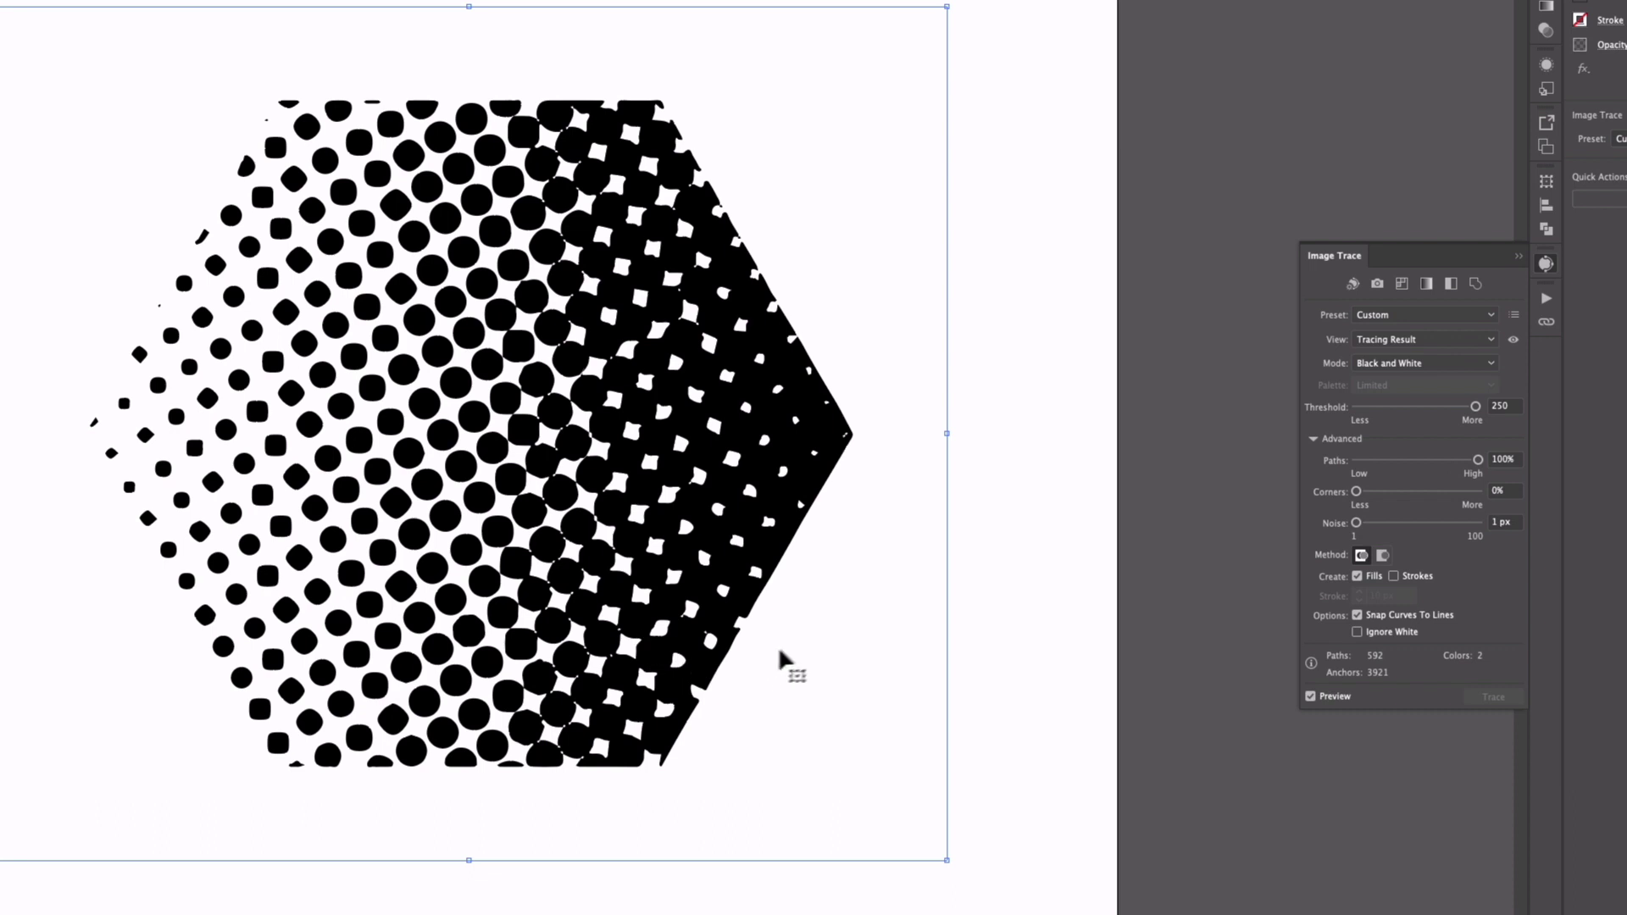
left_click(1356, 632)
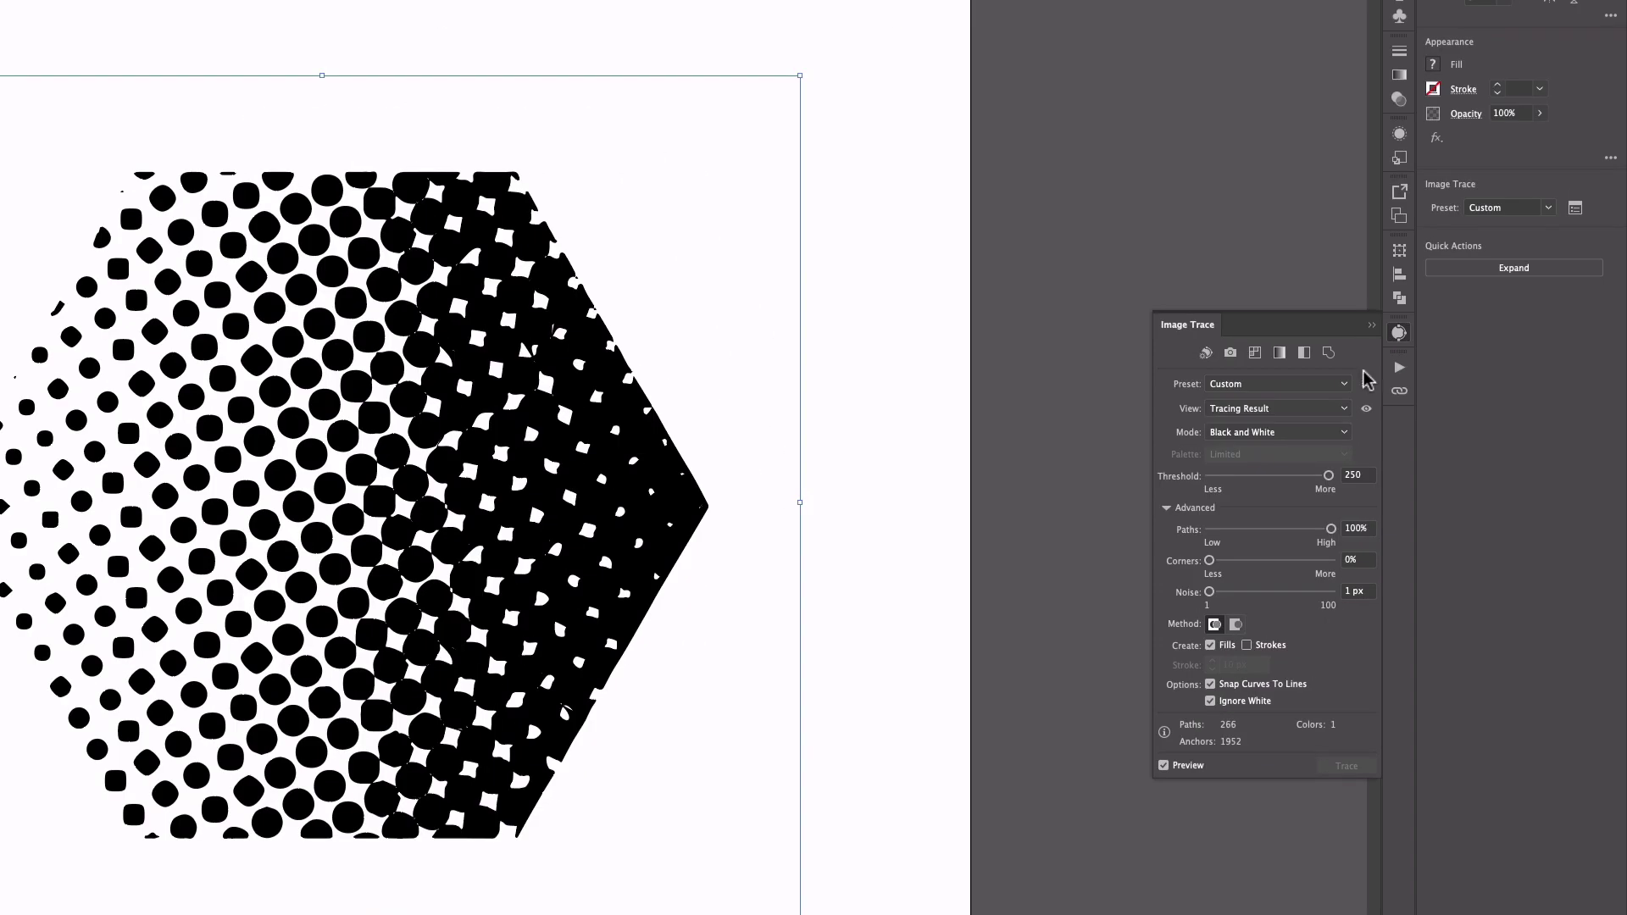
left_click(1520, 270)
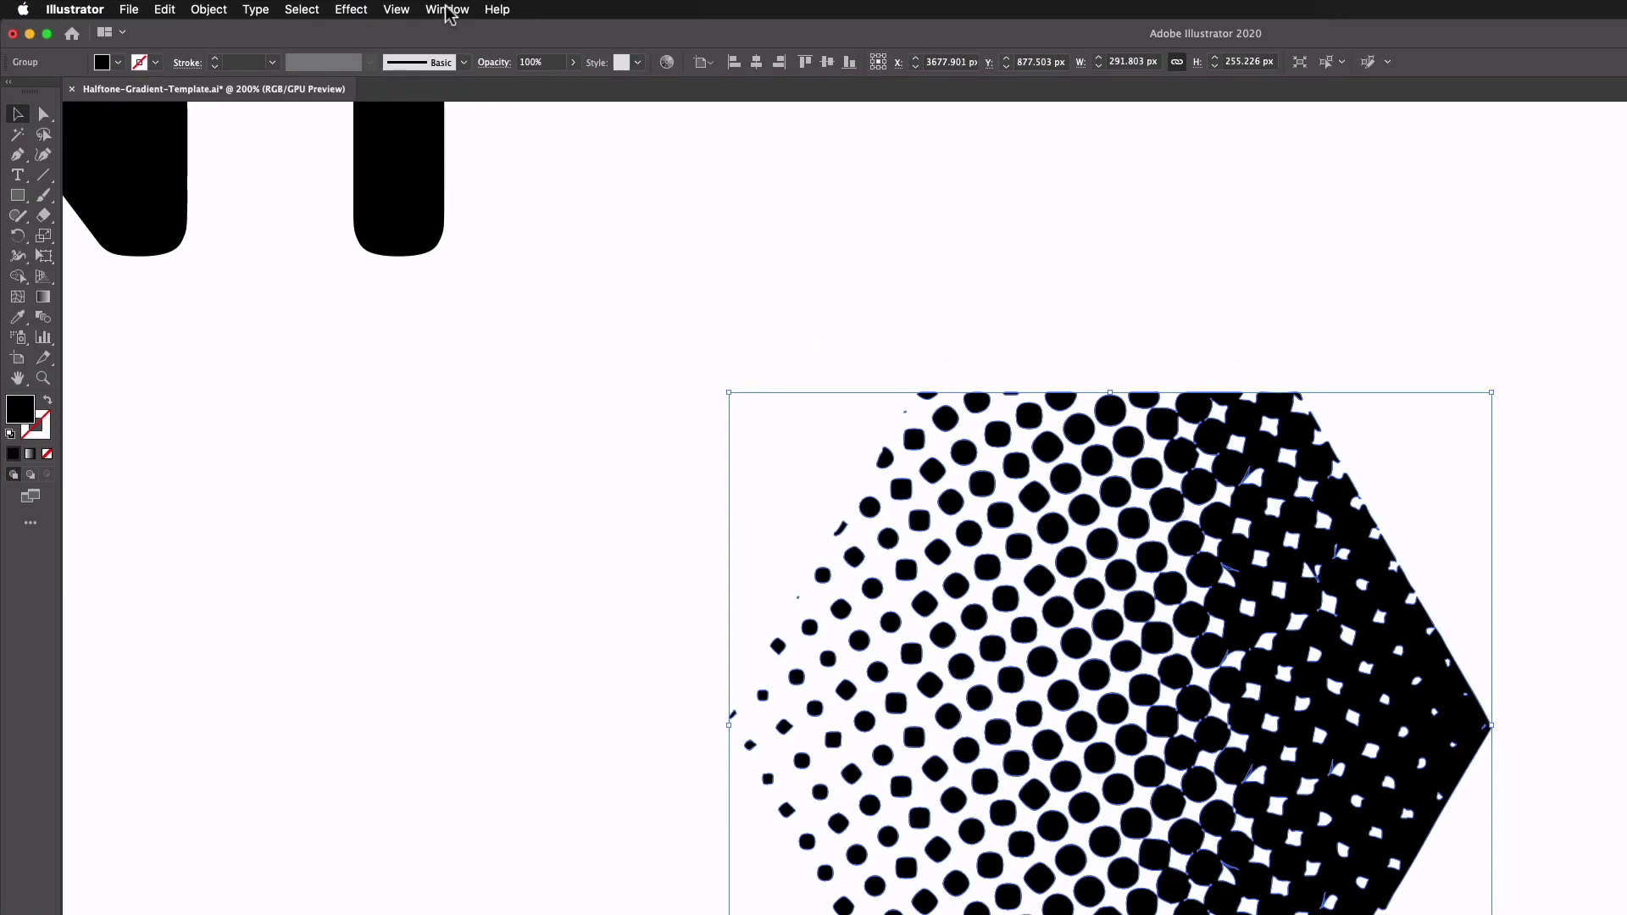
left_click(301, 6)
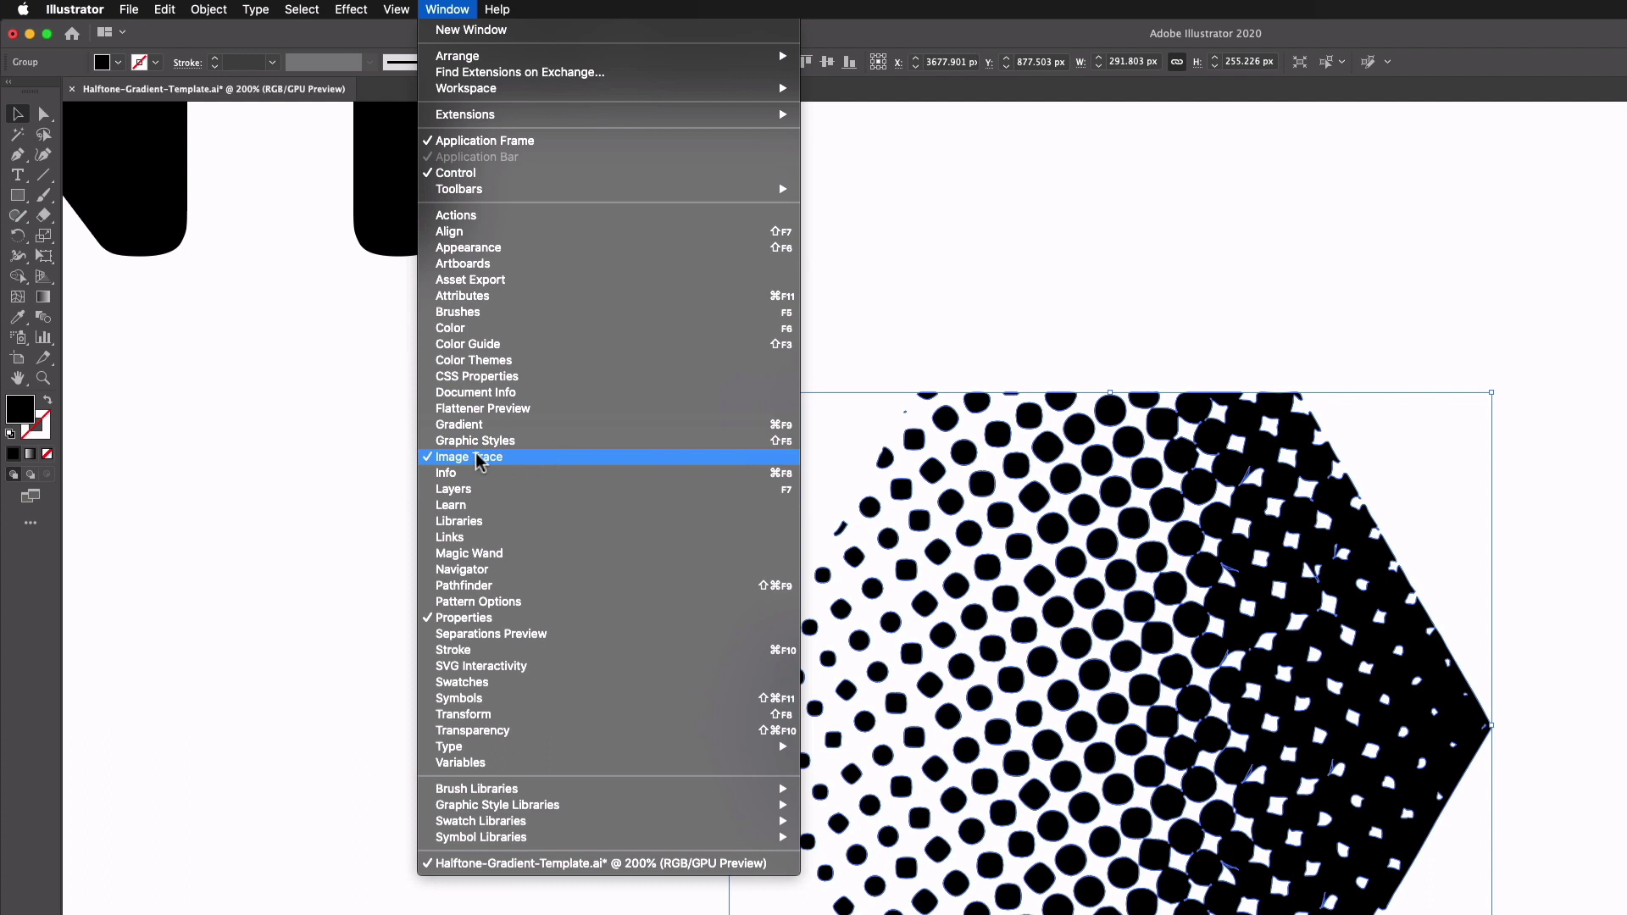
left_click(455, 8)
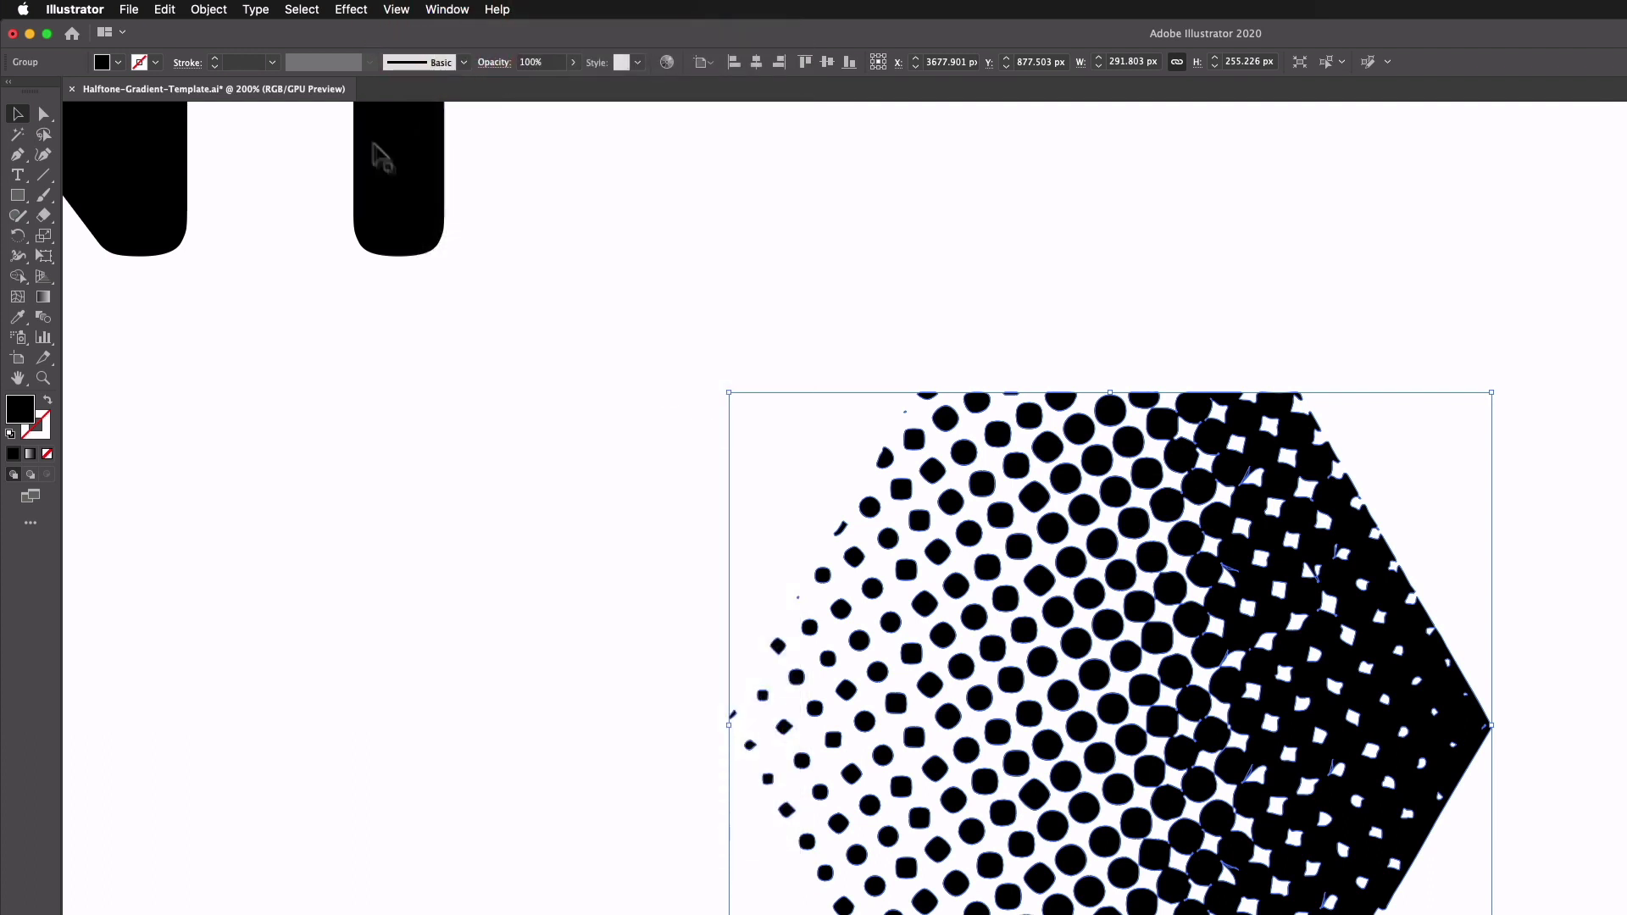
left_click(208, 9)
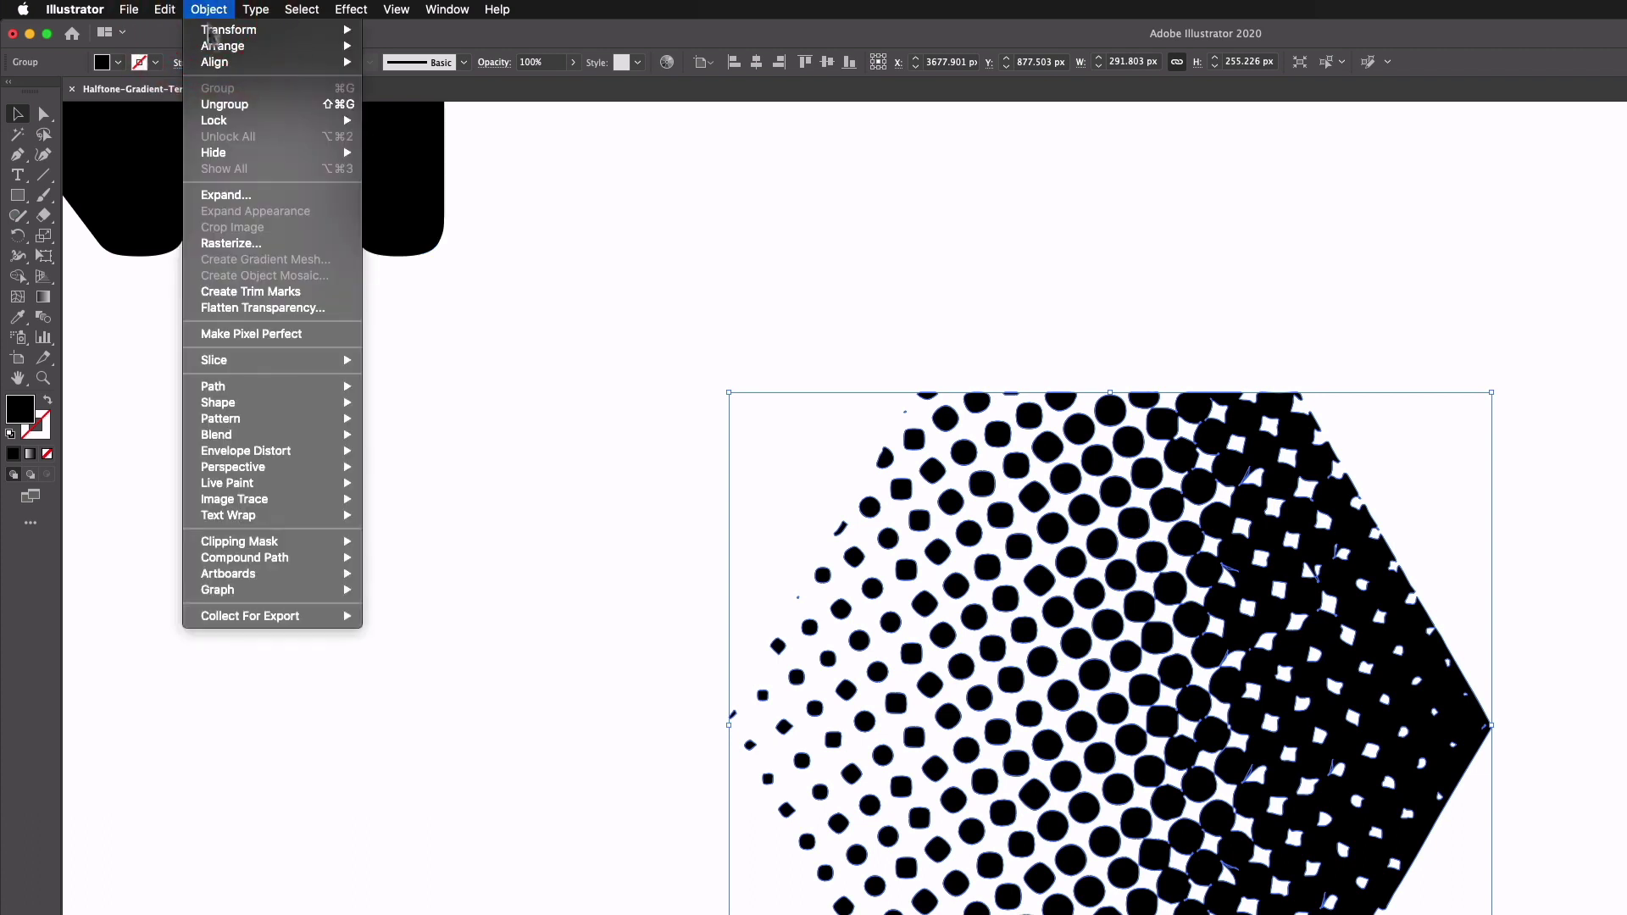
mouse_move(290, 500)
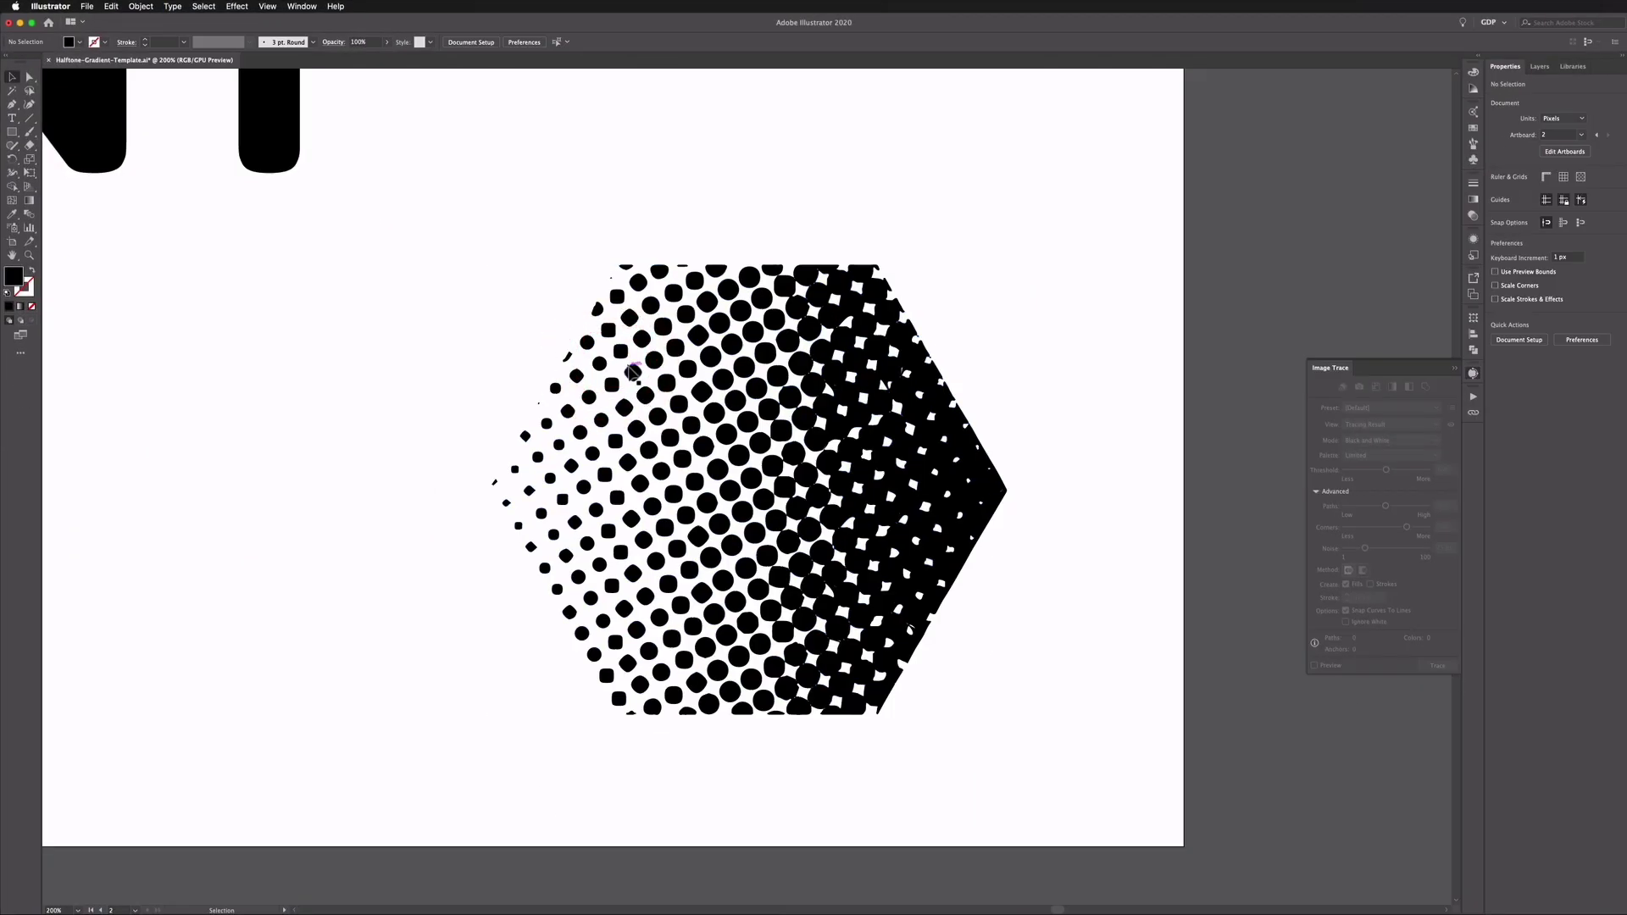
left_click(633, 373)
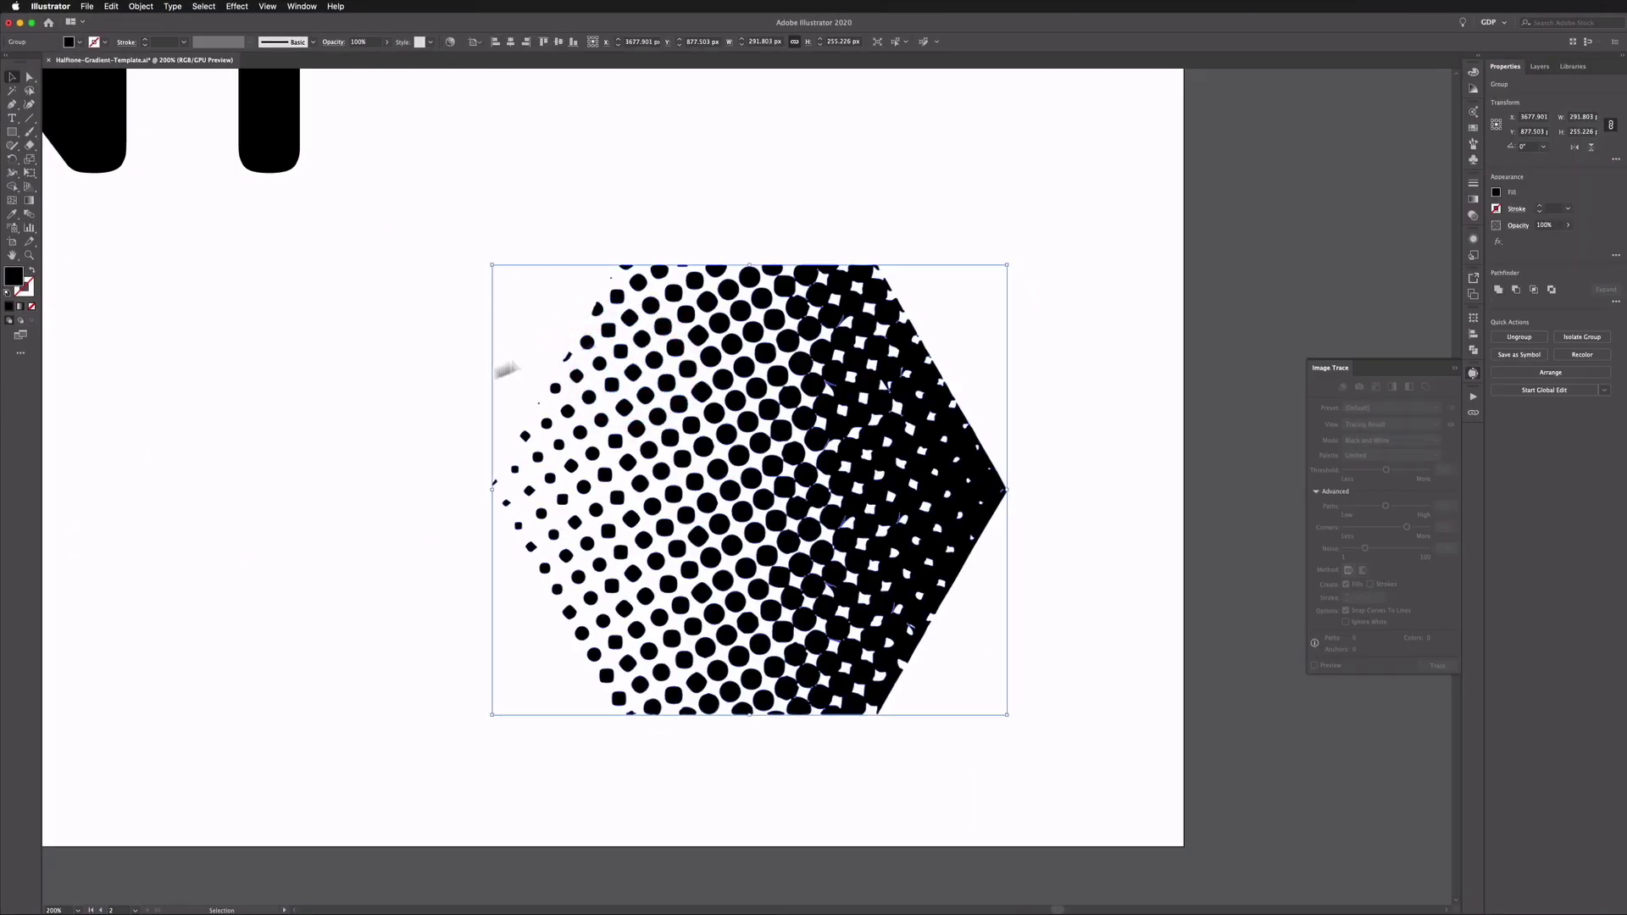
key("a")
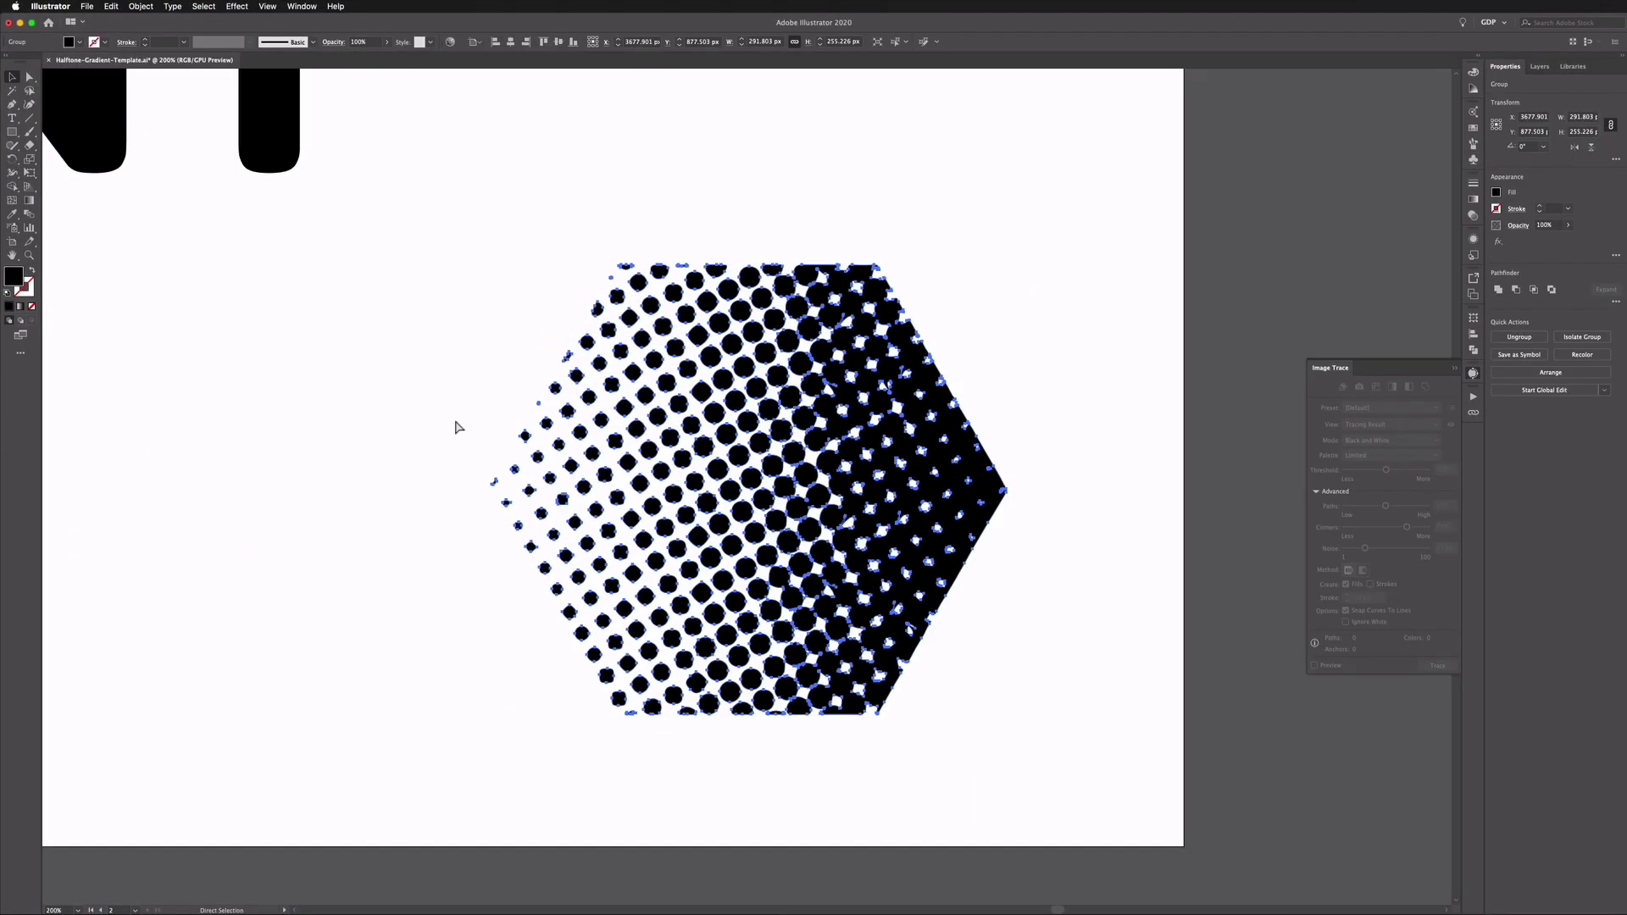
key("super+minus")
key("super+minus")
key("super+minus")
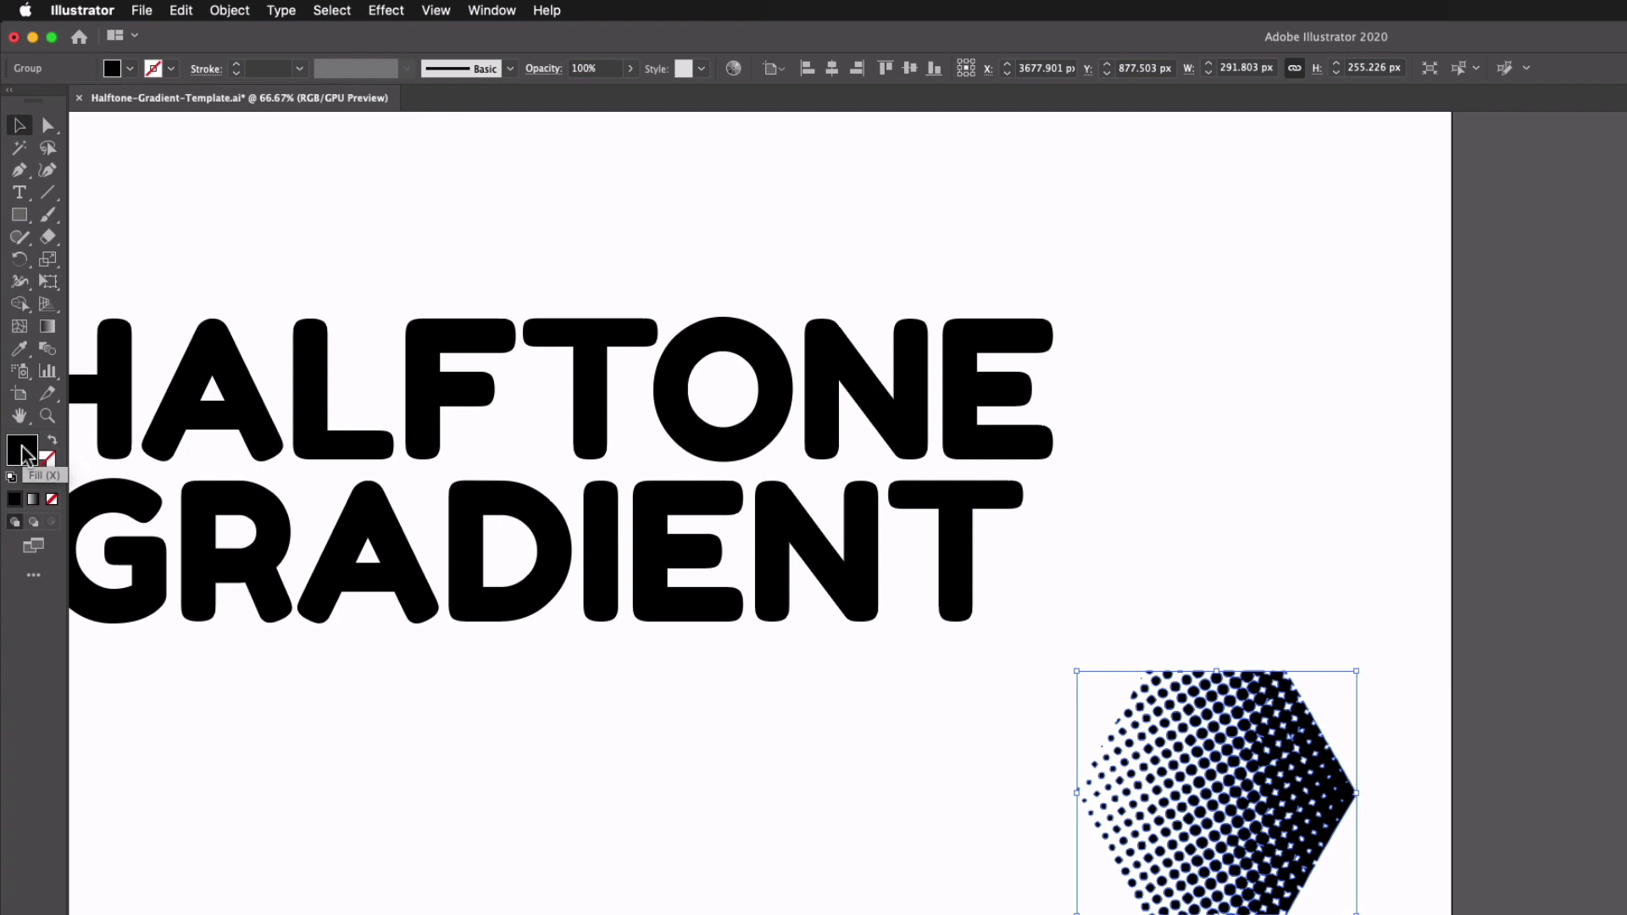
Fill the hexagon dots red #FF0013 and switch the document colour mode to RGB.
double_click(26, 453)
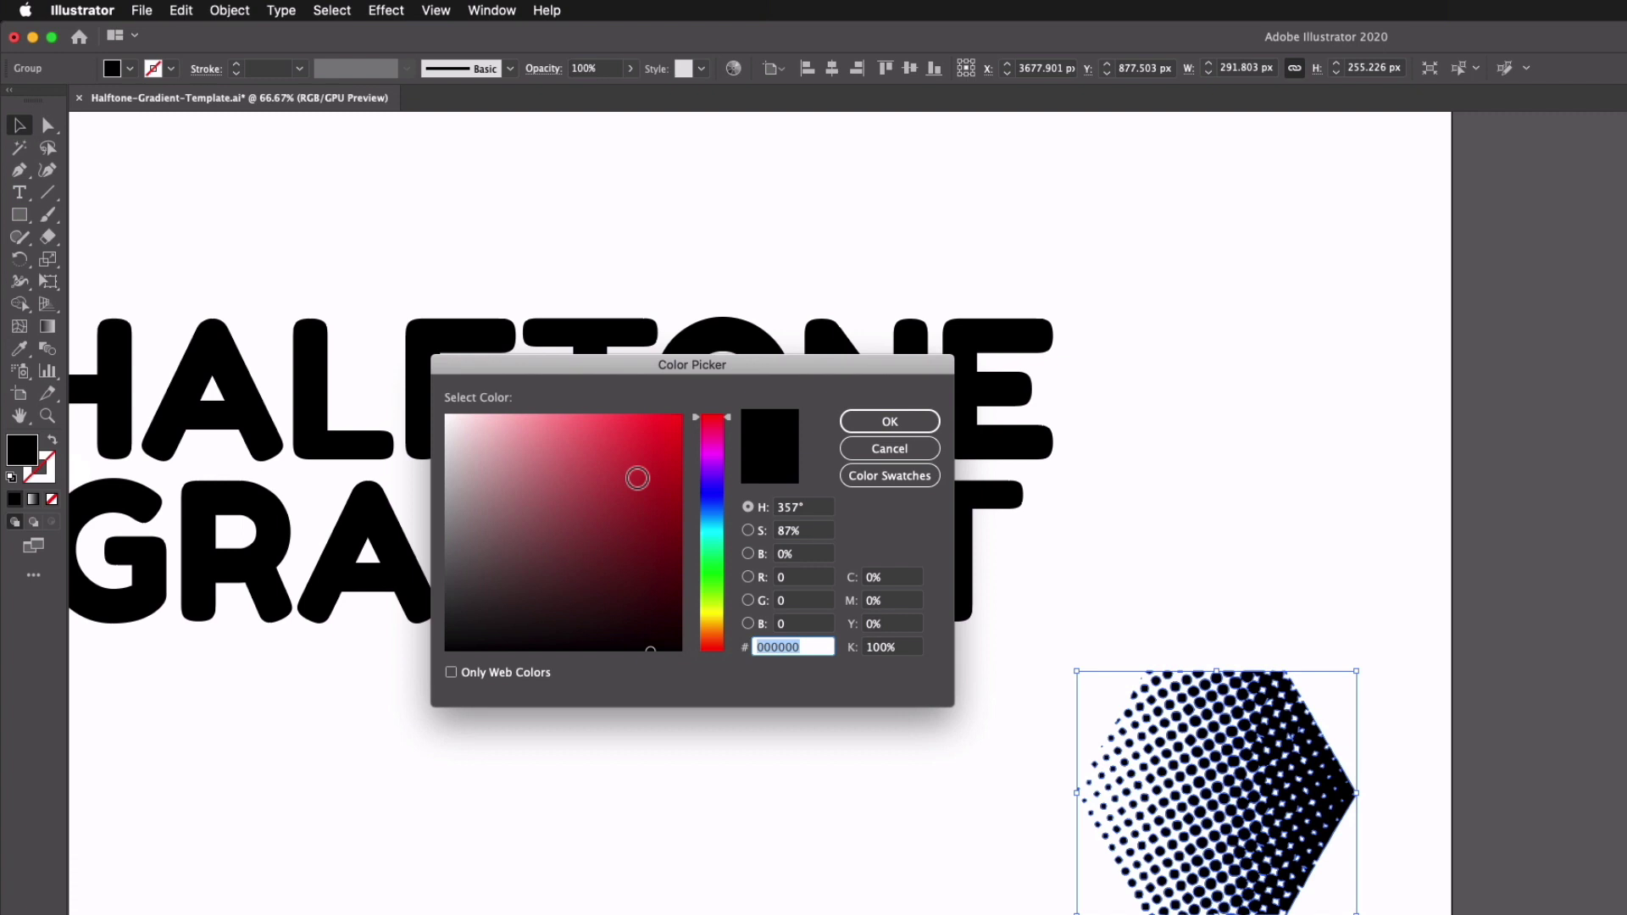
type("FF0013")
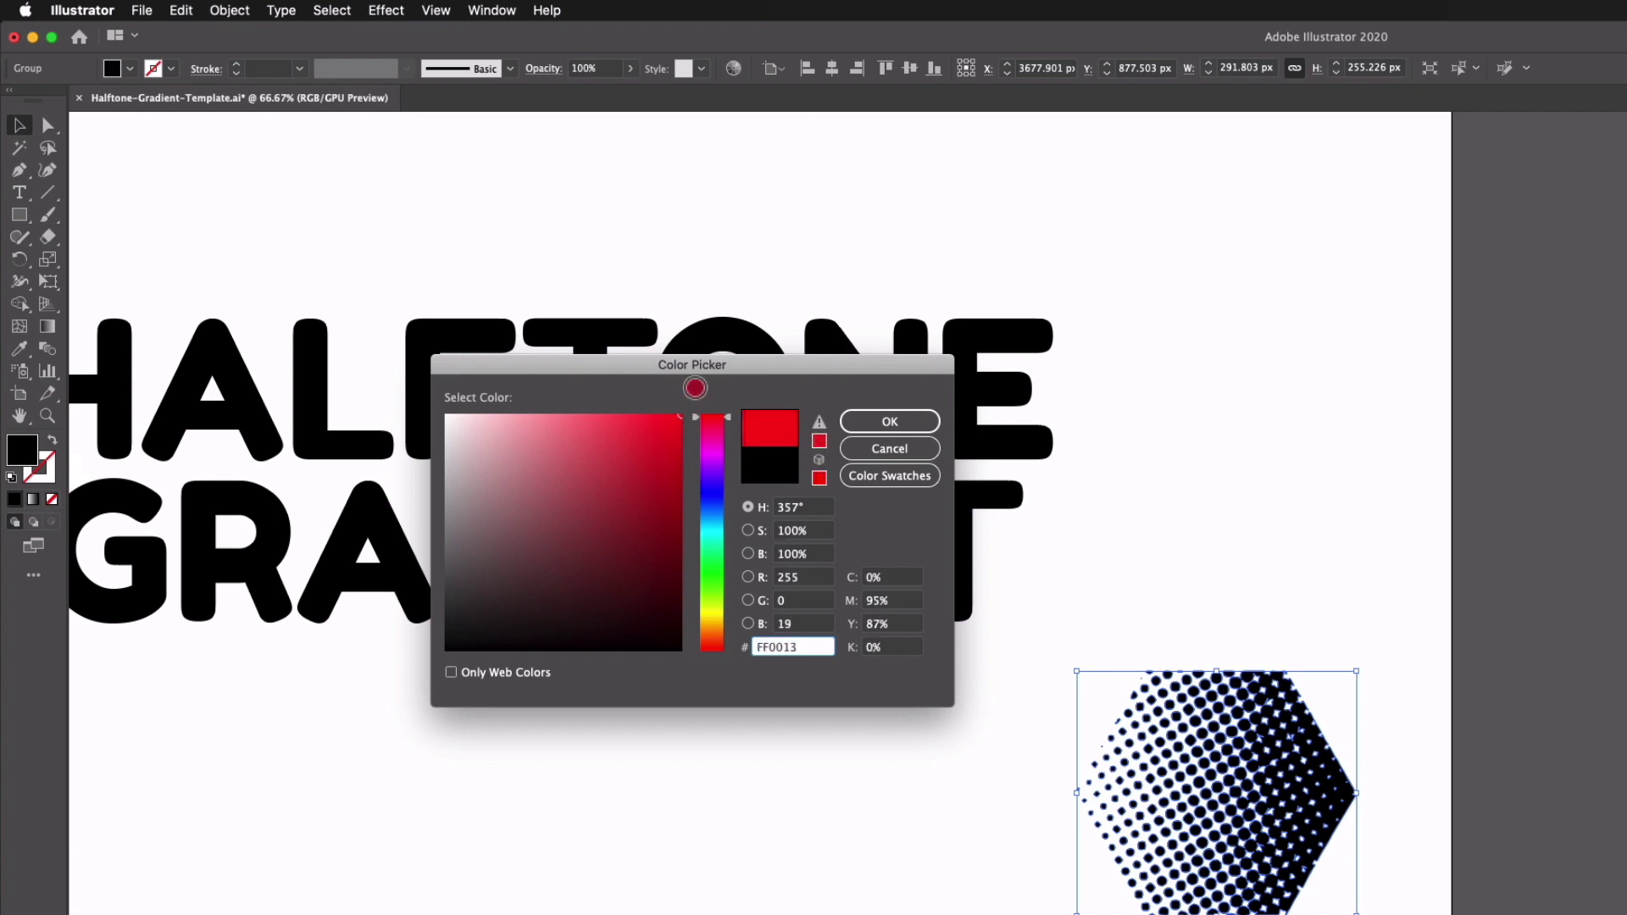
left_click(887, 421)
left_click(885, 784)
left_click(797, 431)
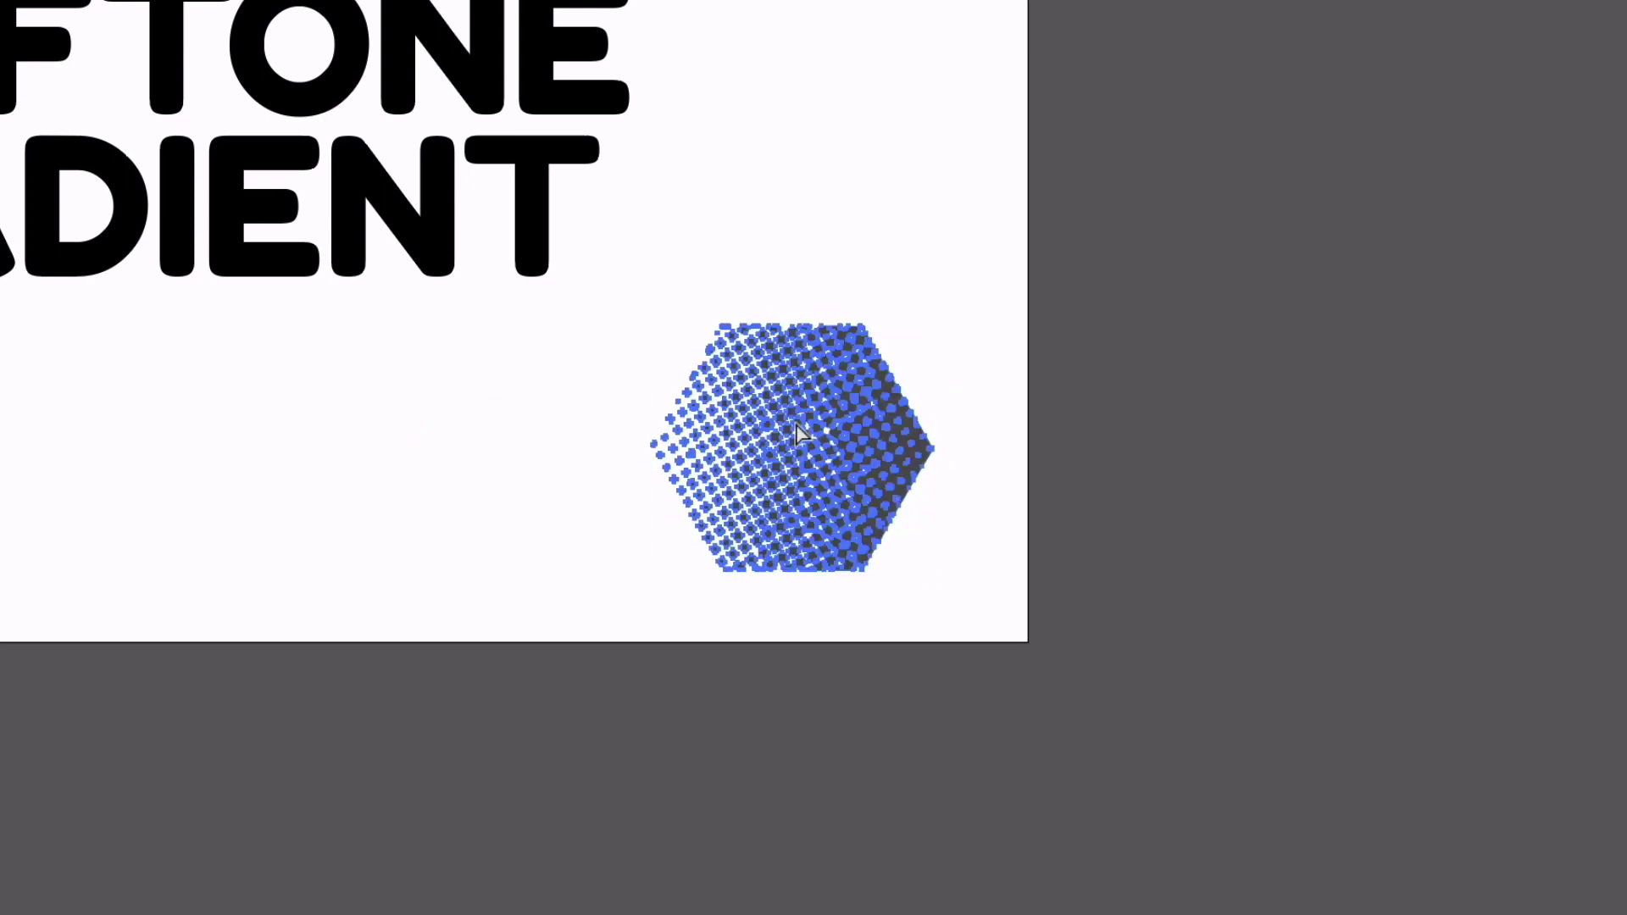
scroll(796, 430, "up", 3)
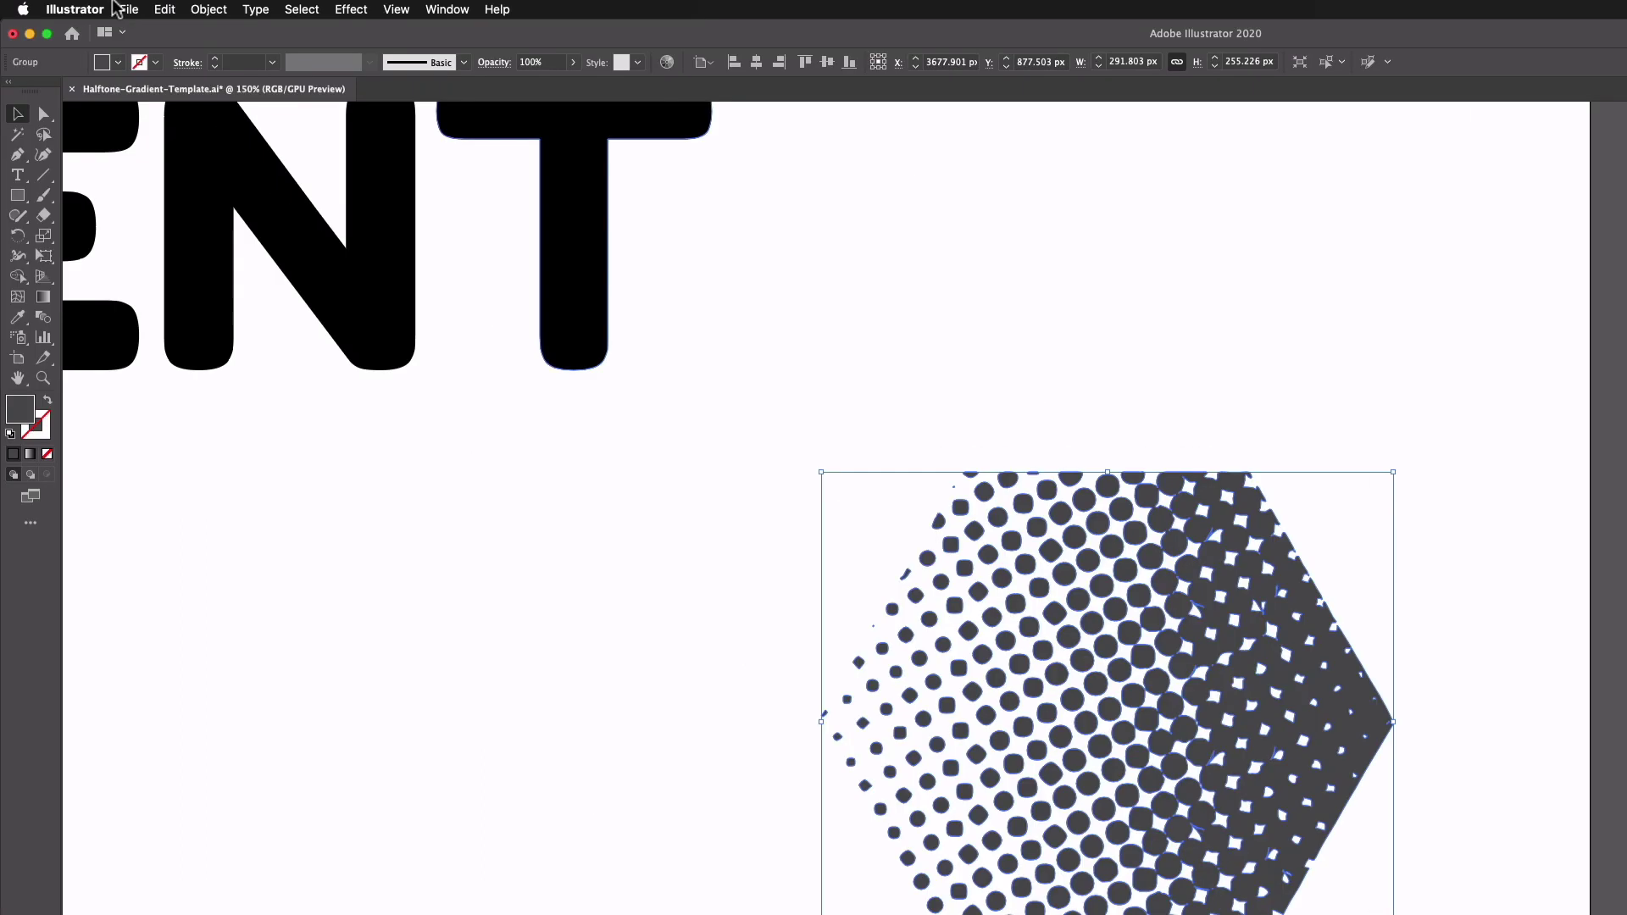
left_click(129, 9)
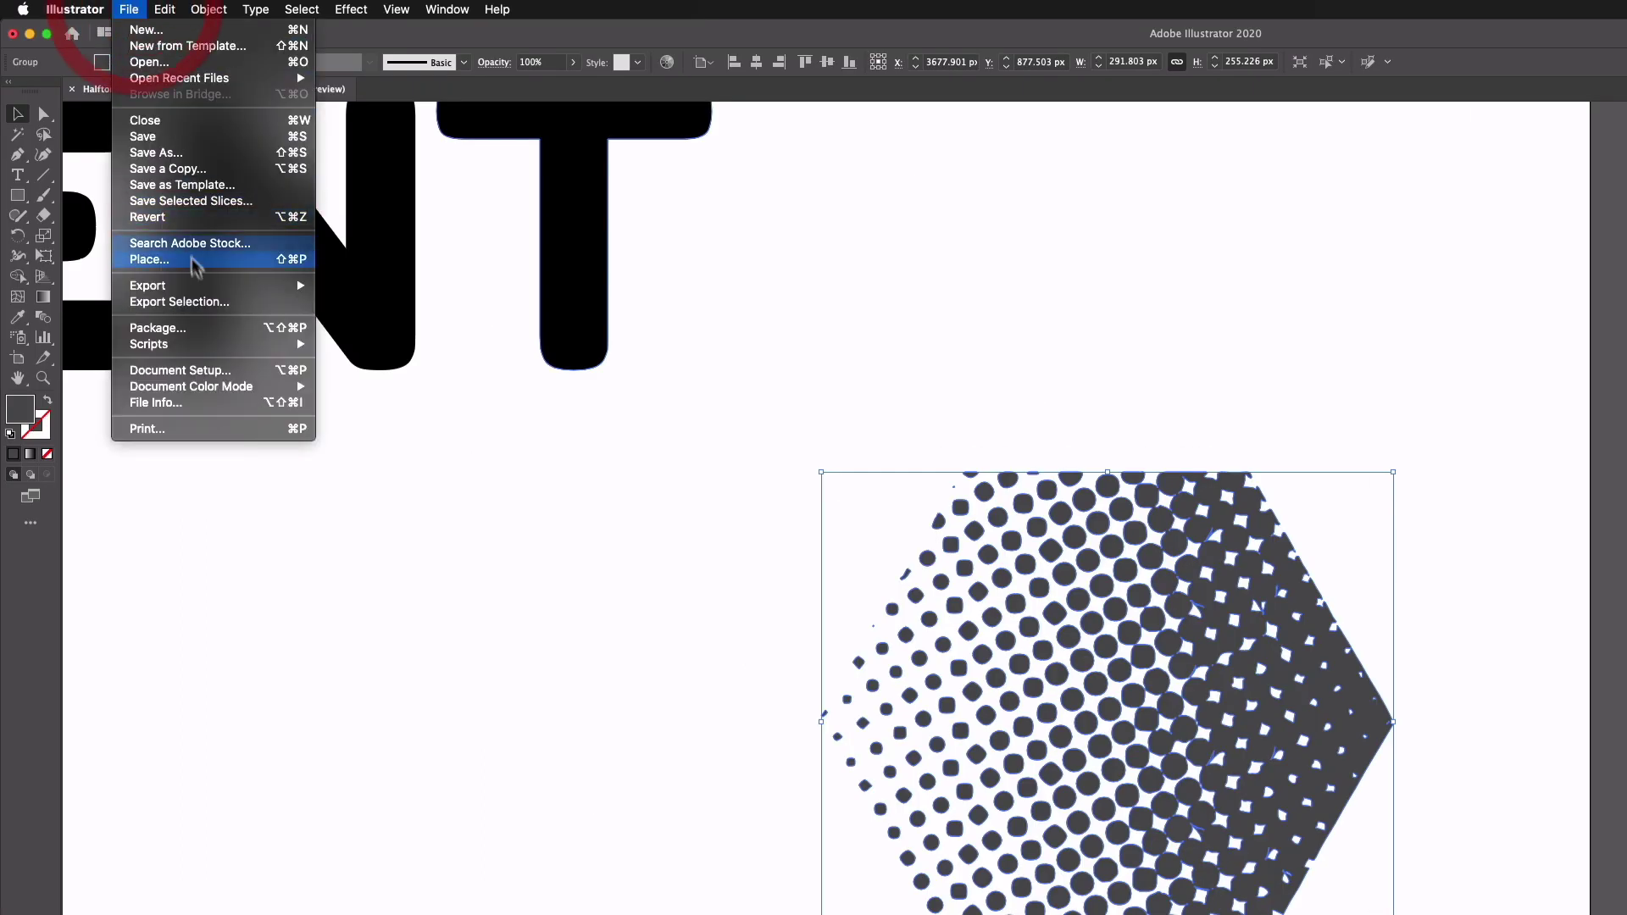
mouse_move(211, 386)
left_click(364, 403)
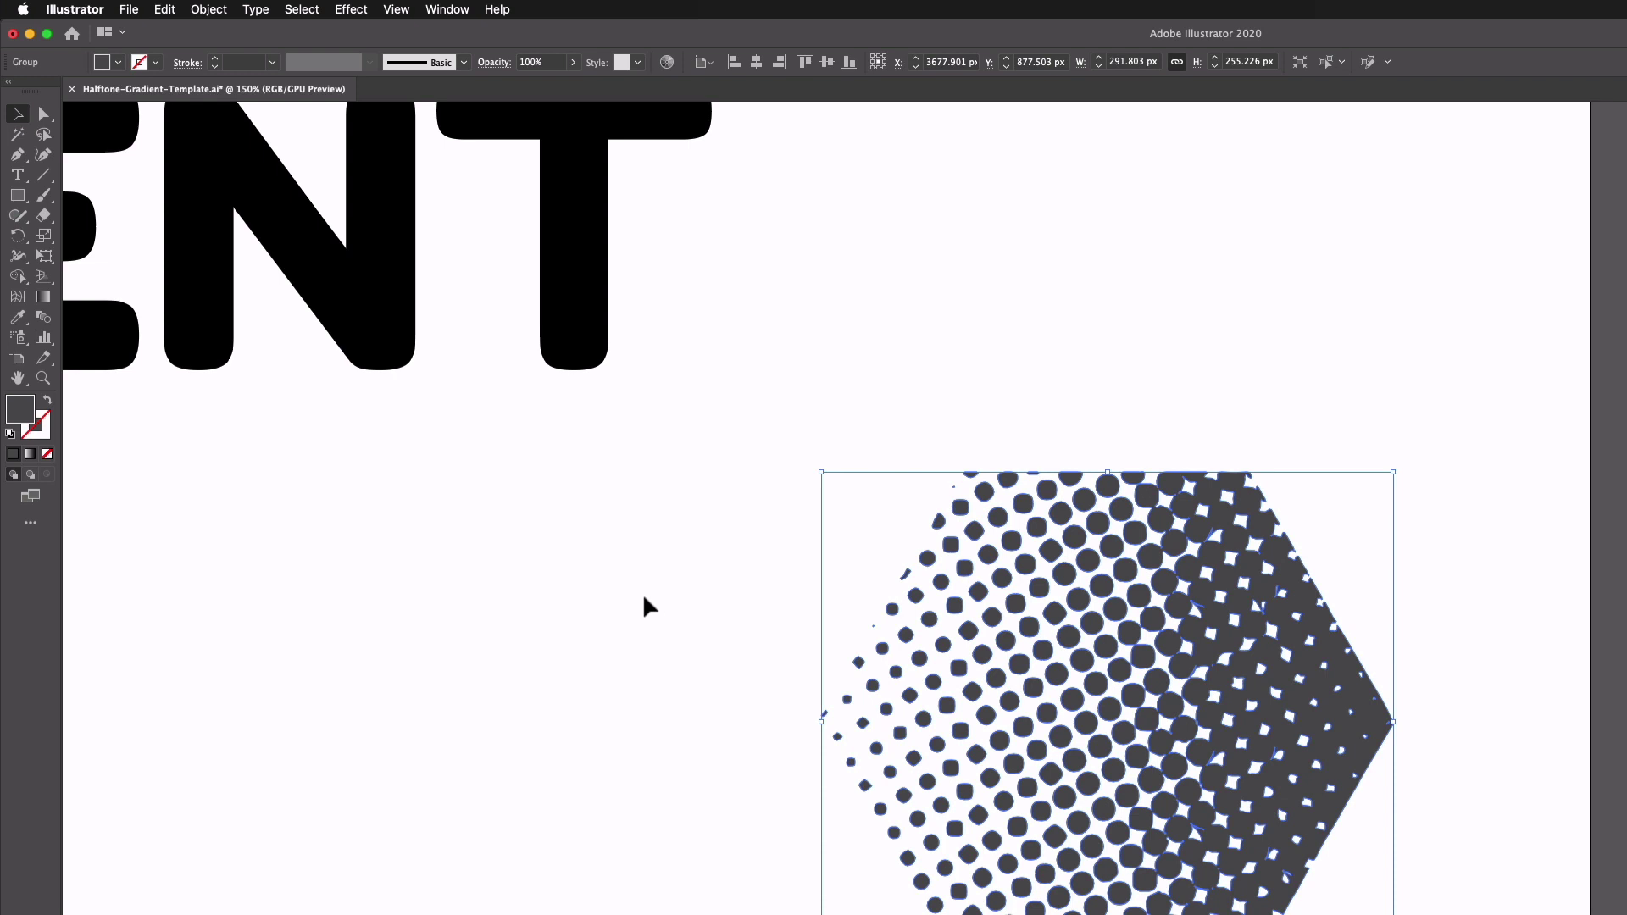
Recolour the hexagon's halftone dots purple #5828BF (R 88, G 40, B 191).
left_click(118, 63)
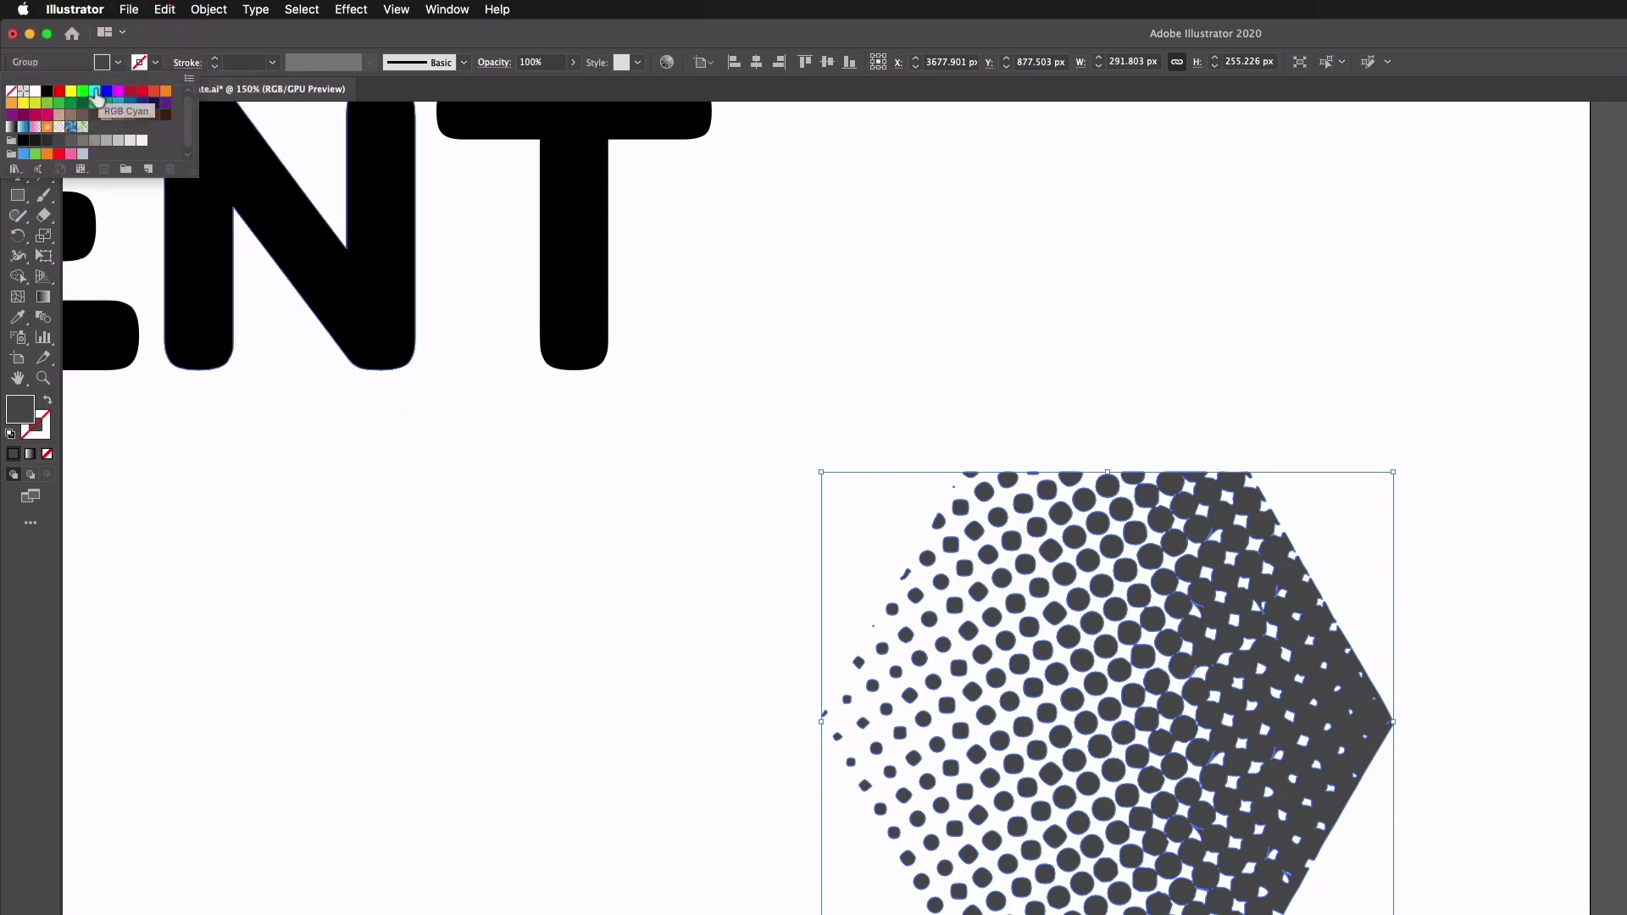
left_click(130, 90)
left_click(419, 419)
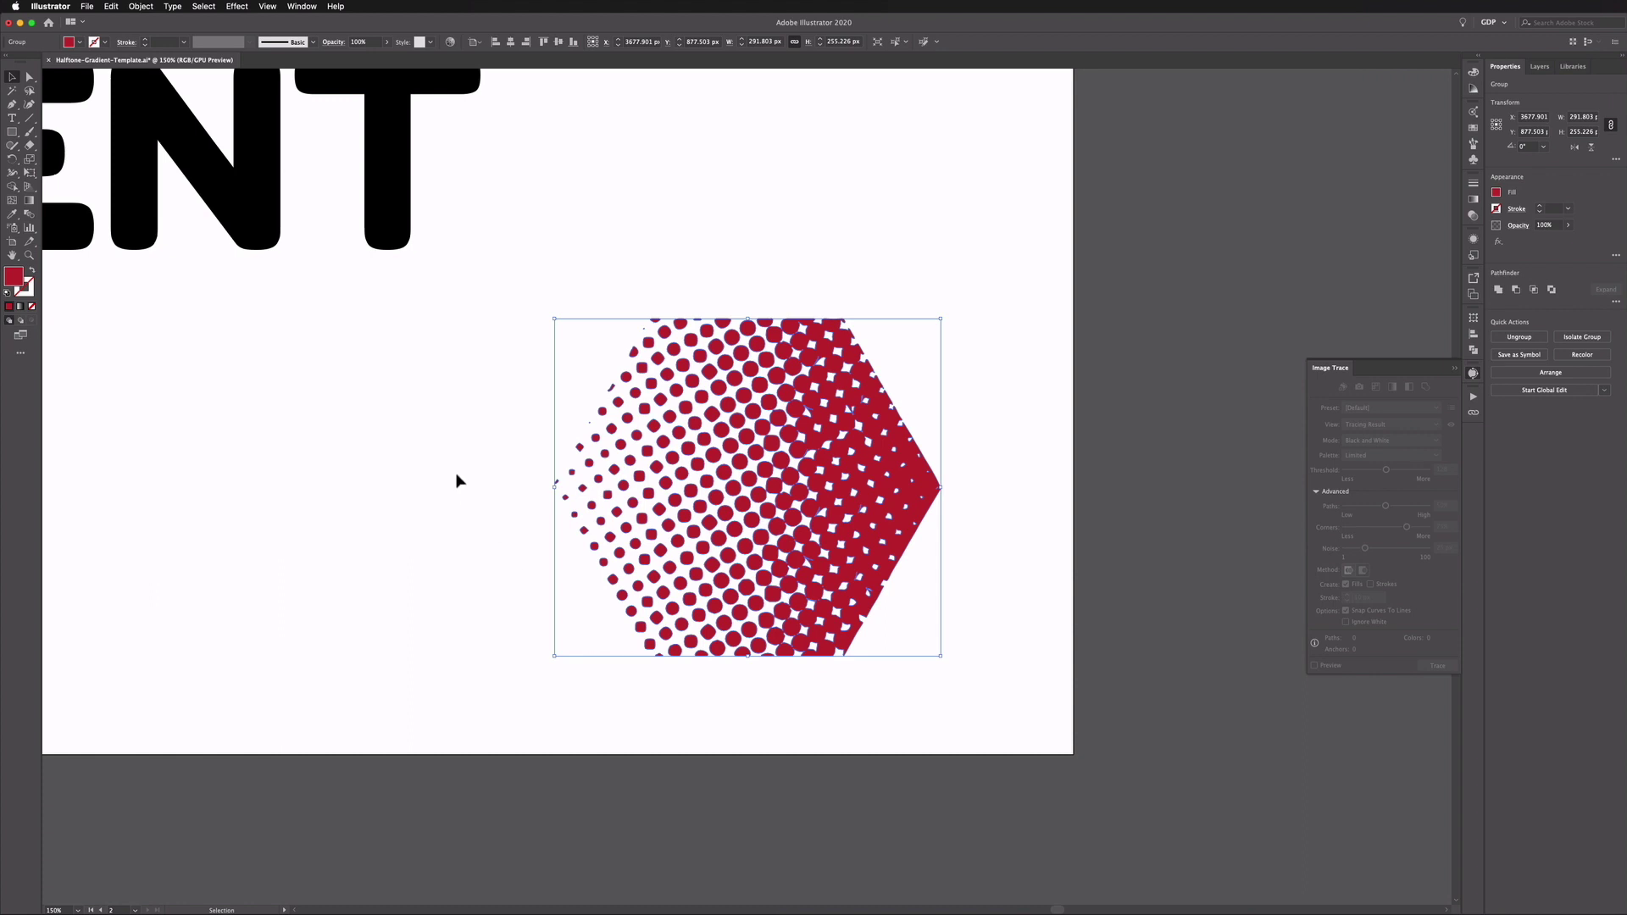
double_click(14, 276)
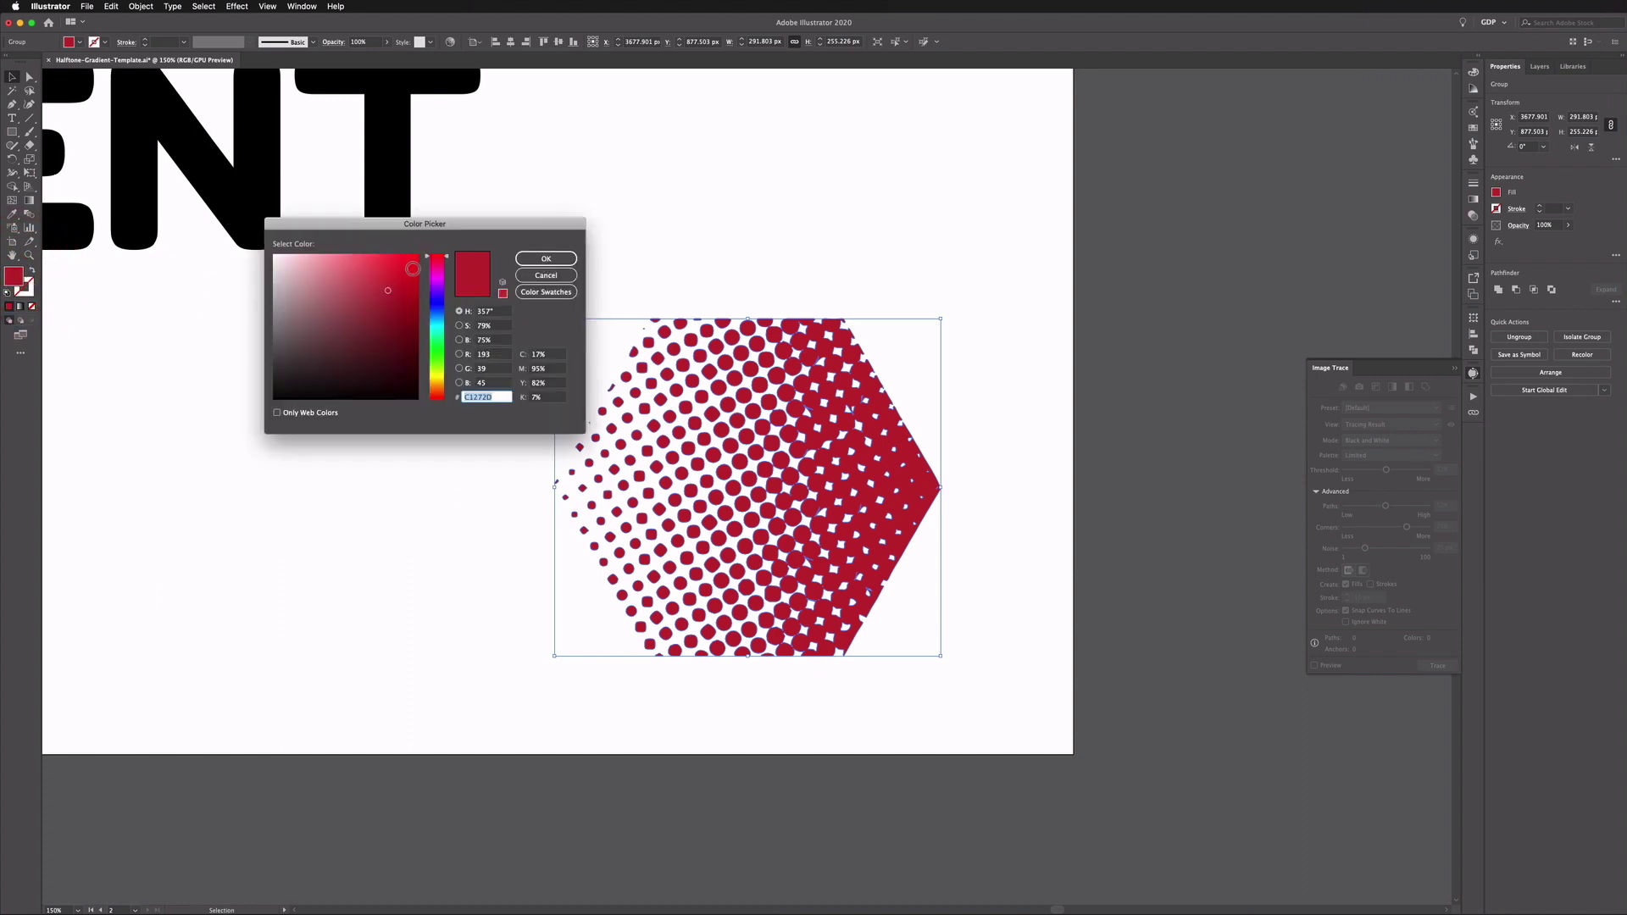
left_click_drag(435, 306, 436, 297)
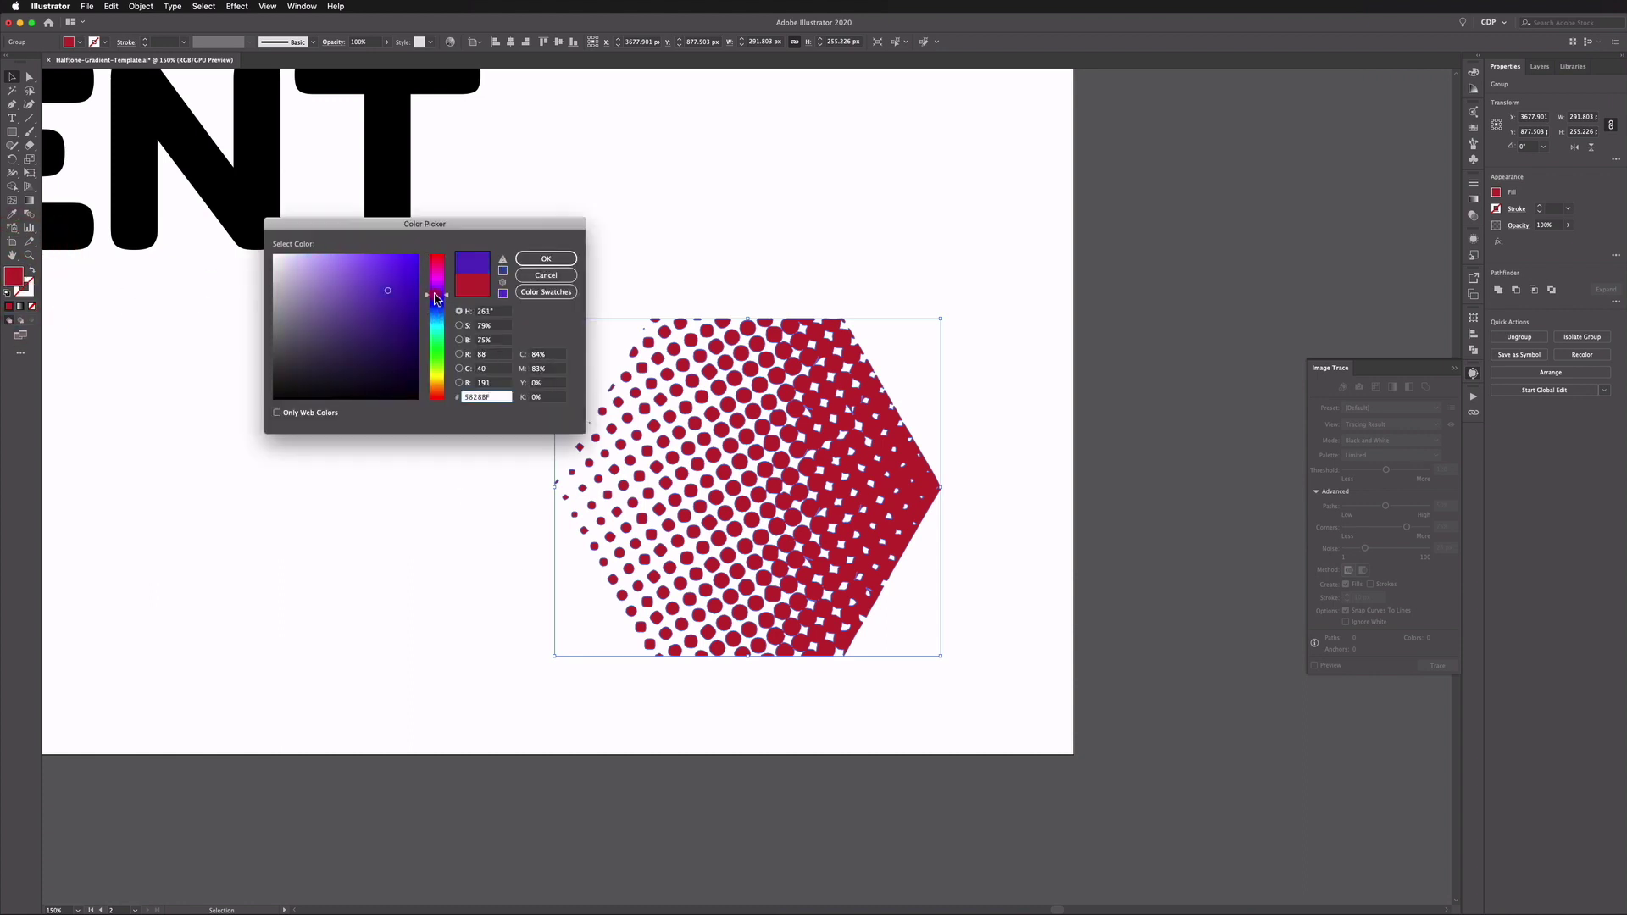
key("Return")
left_click(854, 429)
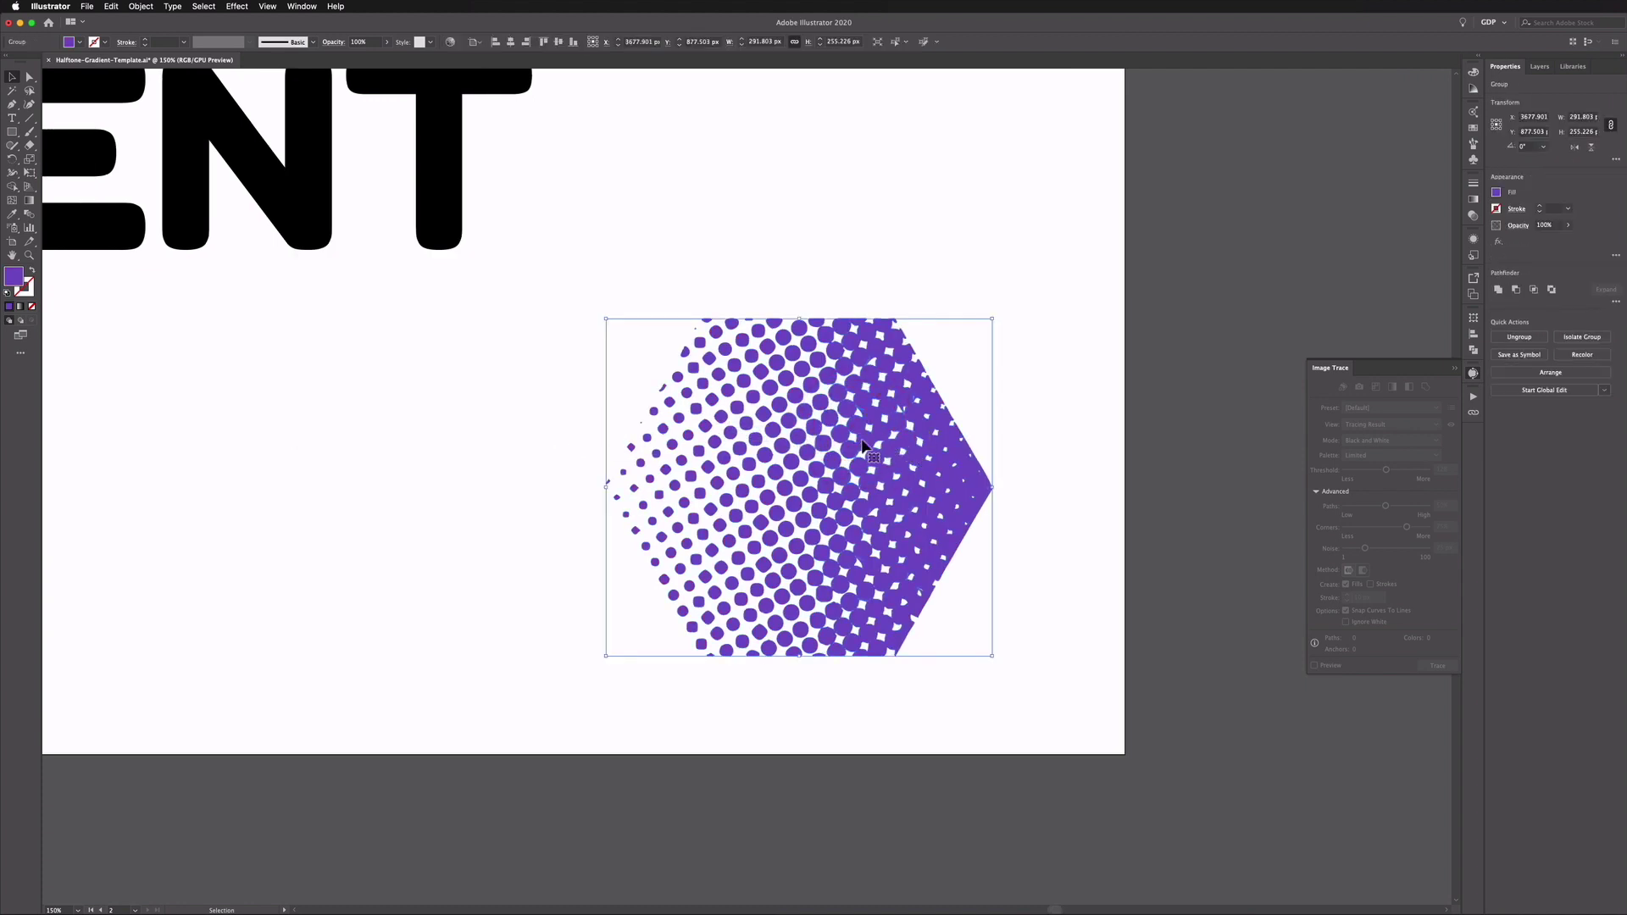
key("a")
Rotate a hexagon copy 180°, colour it magenta, and stack the purple dots on top.
key("v")
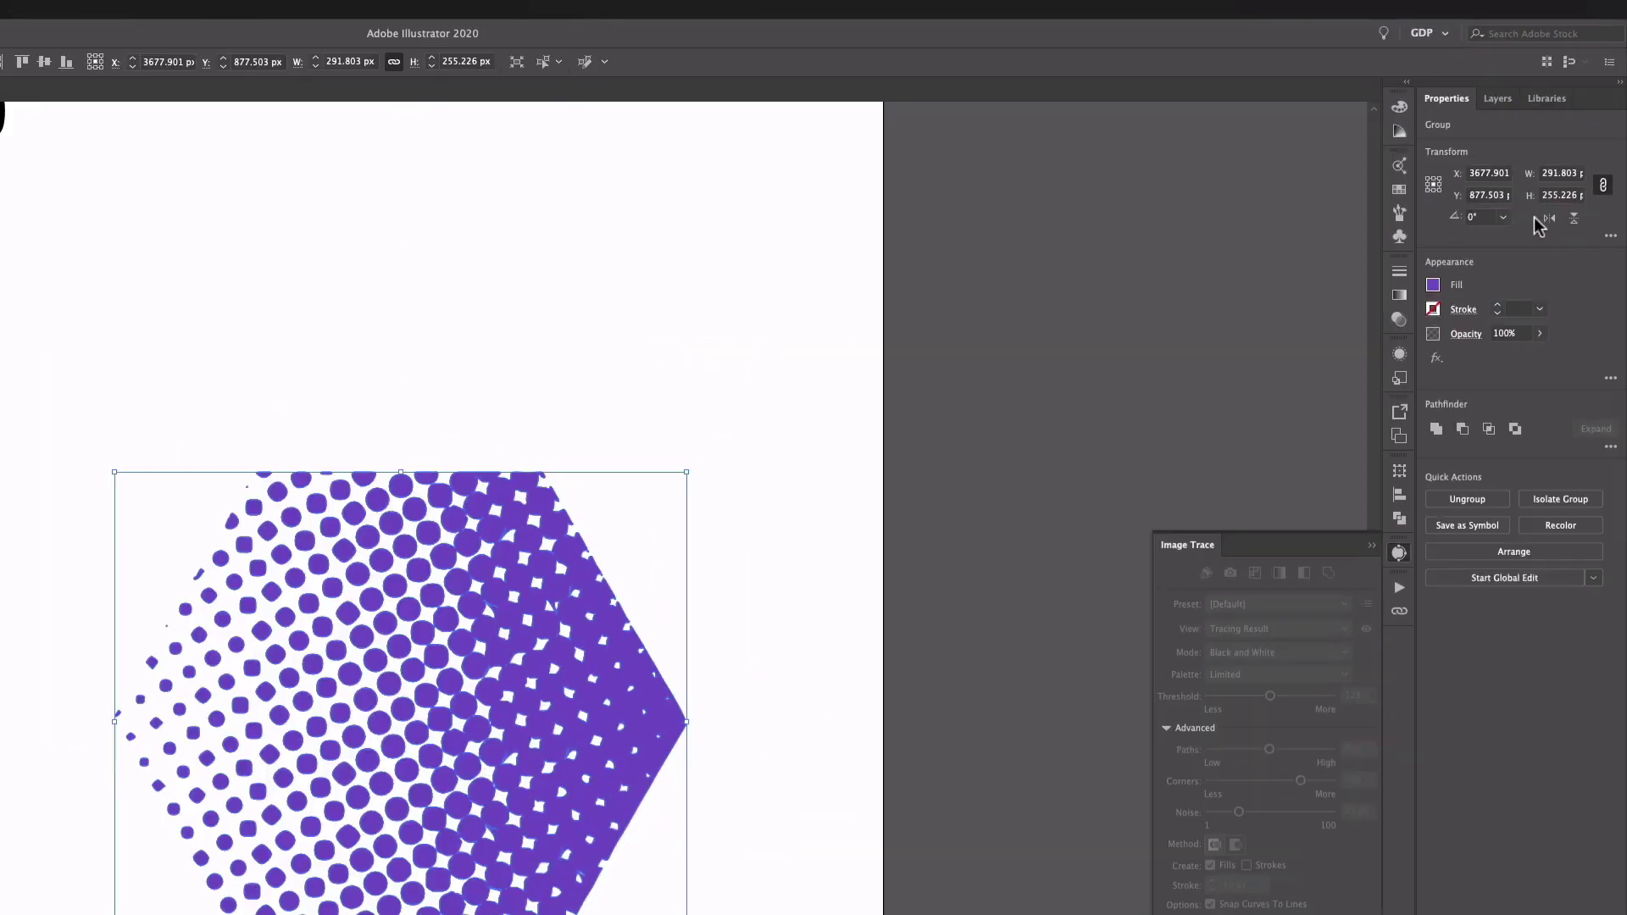
left_click(1545, 218)
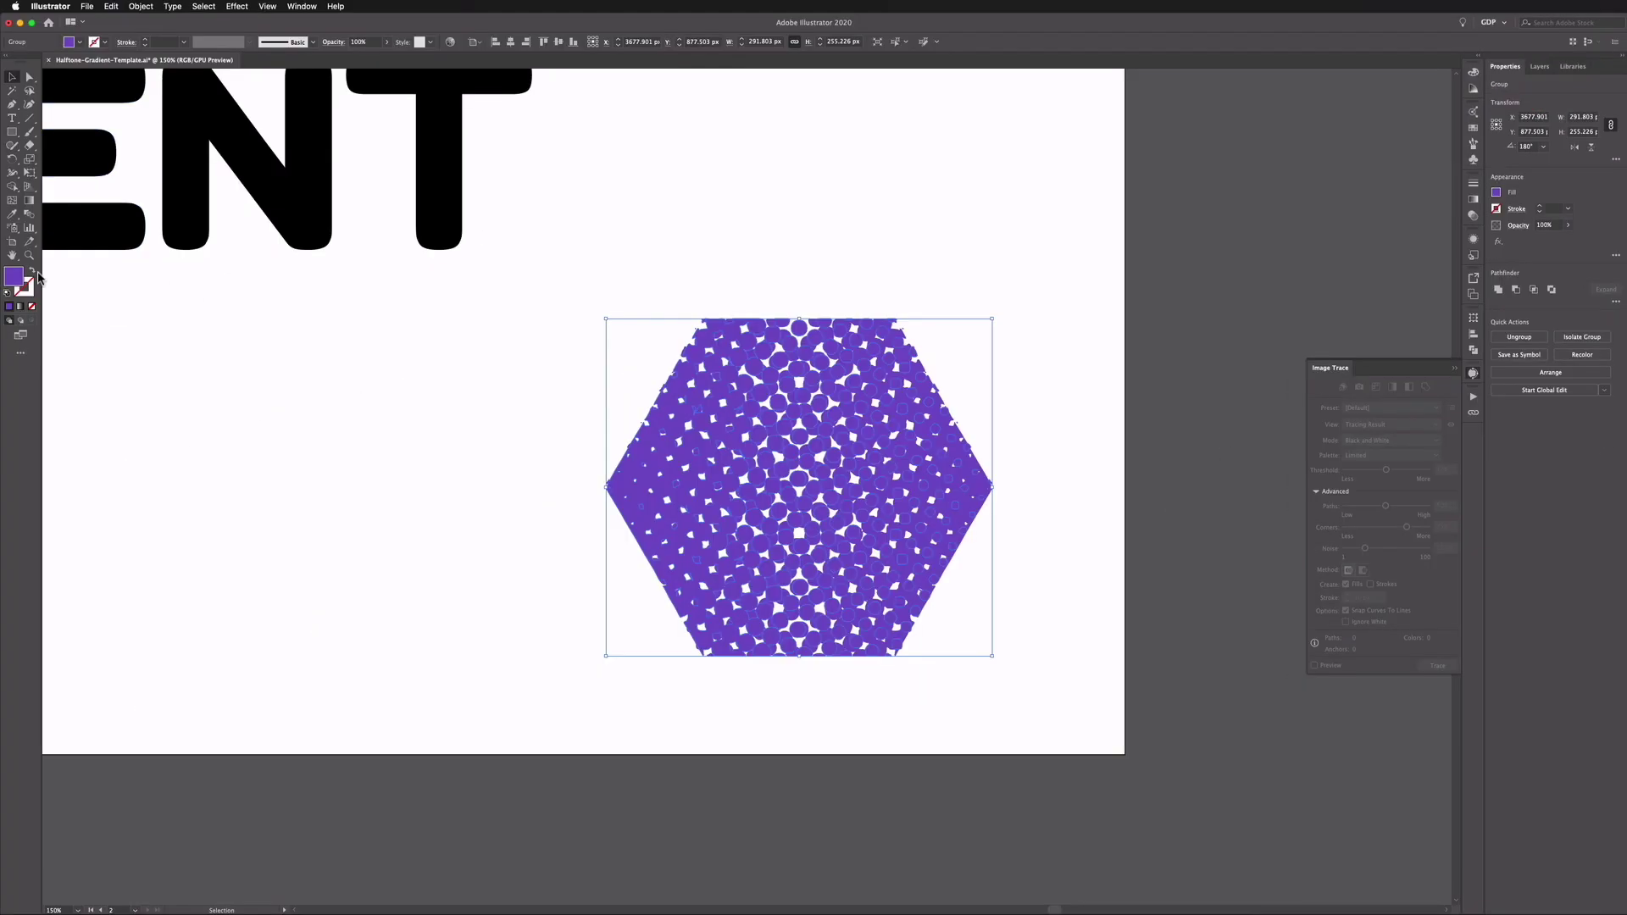
double_click(14, 279)
left_click_drag(433, 292, 433, 269)
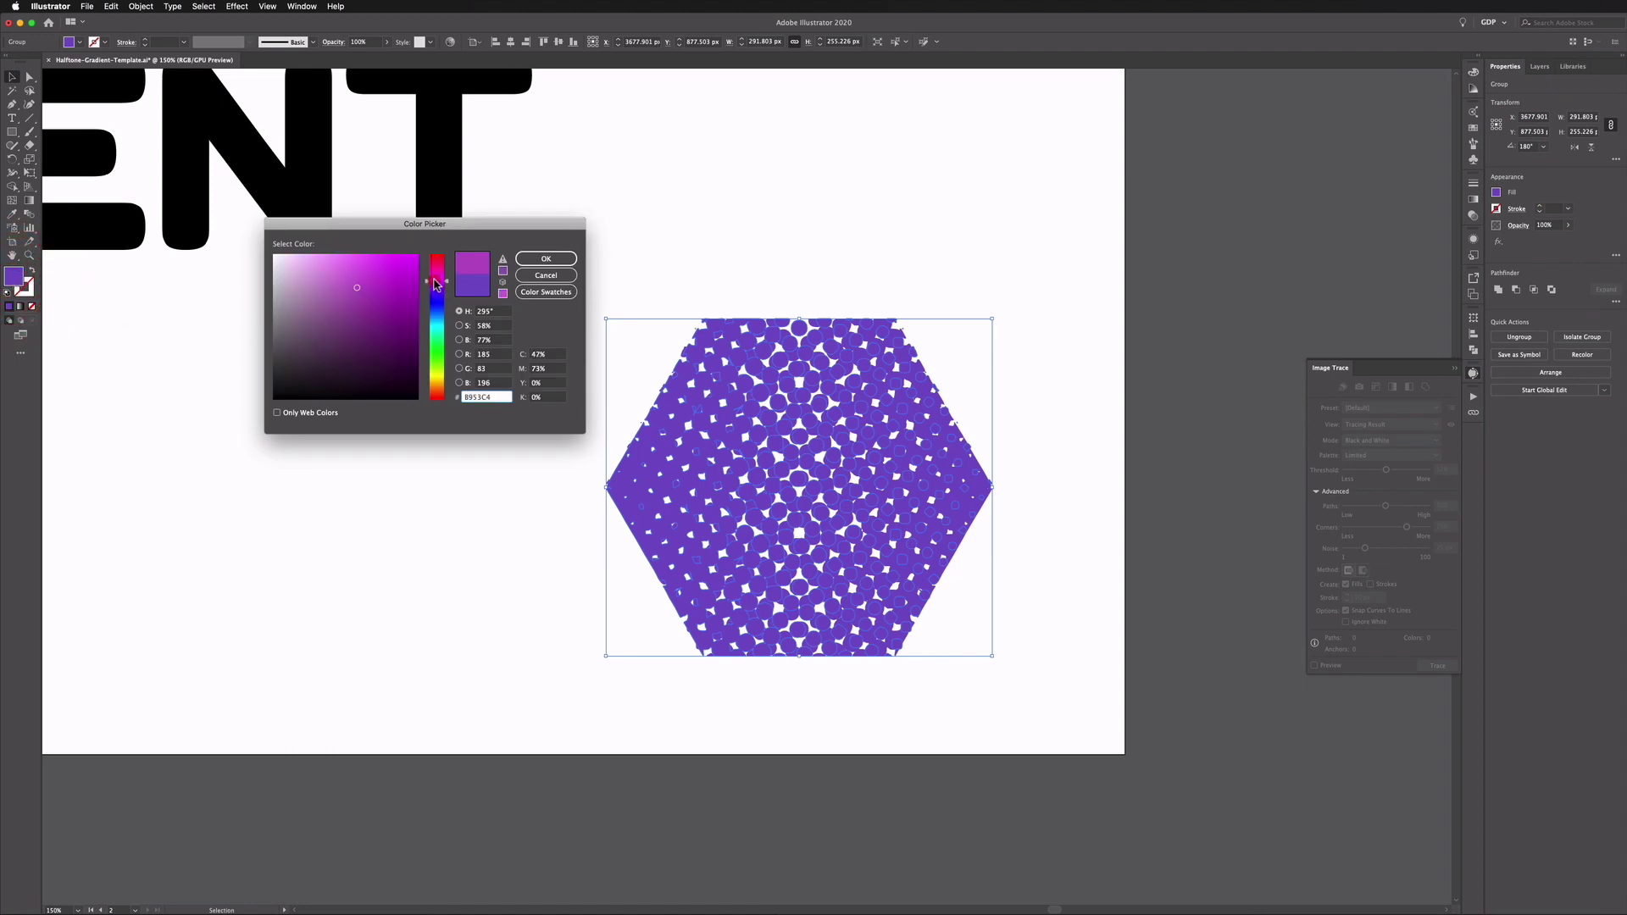
left_click(545, 262)
left_click(551, 508)
left_click(617, 489)
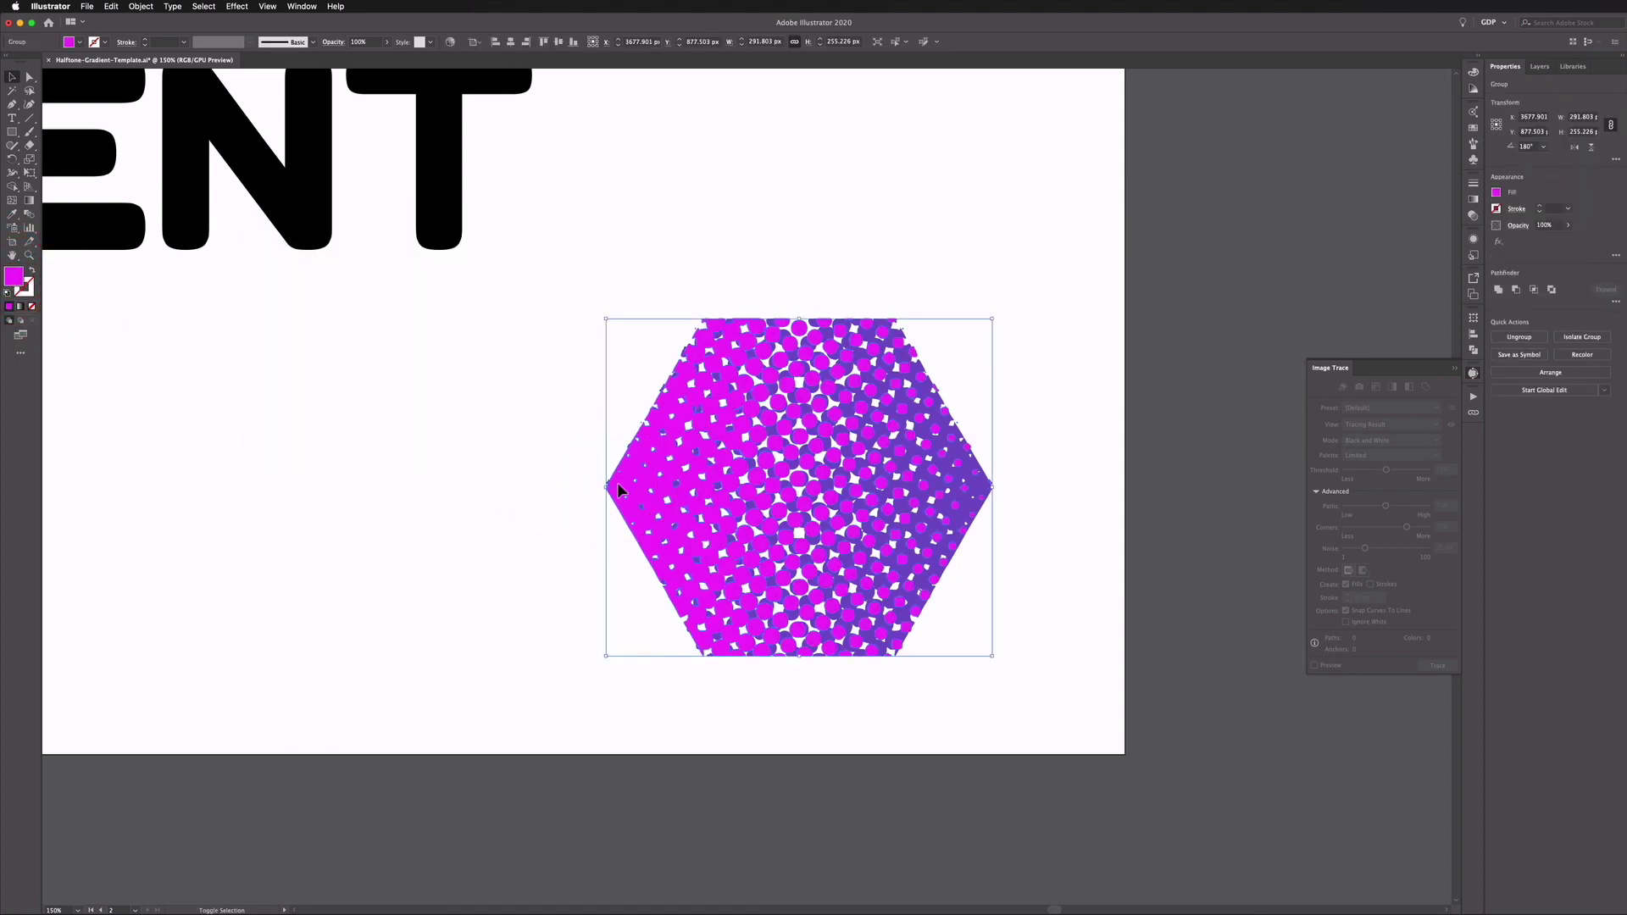
left_click(545, 446)
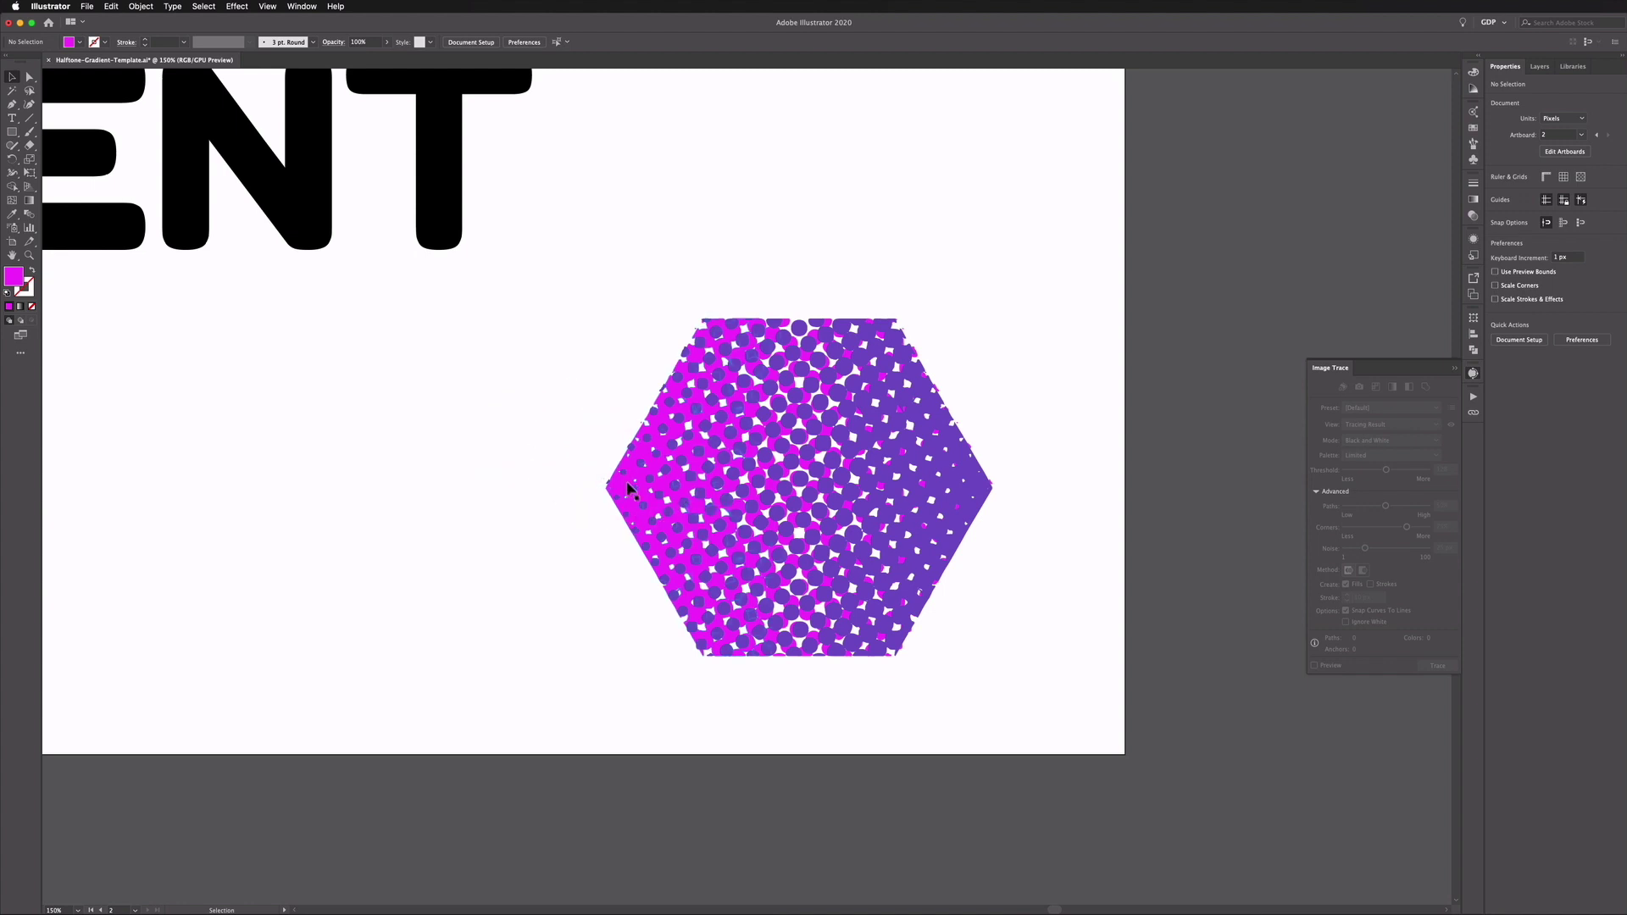
left_click(571, 451)
key("ctrl+minus")
key("ctrl+minus")
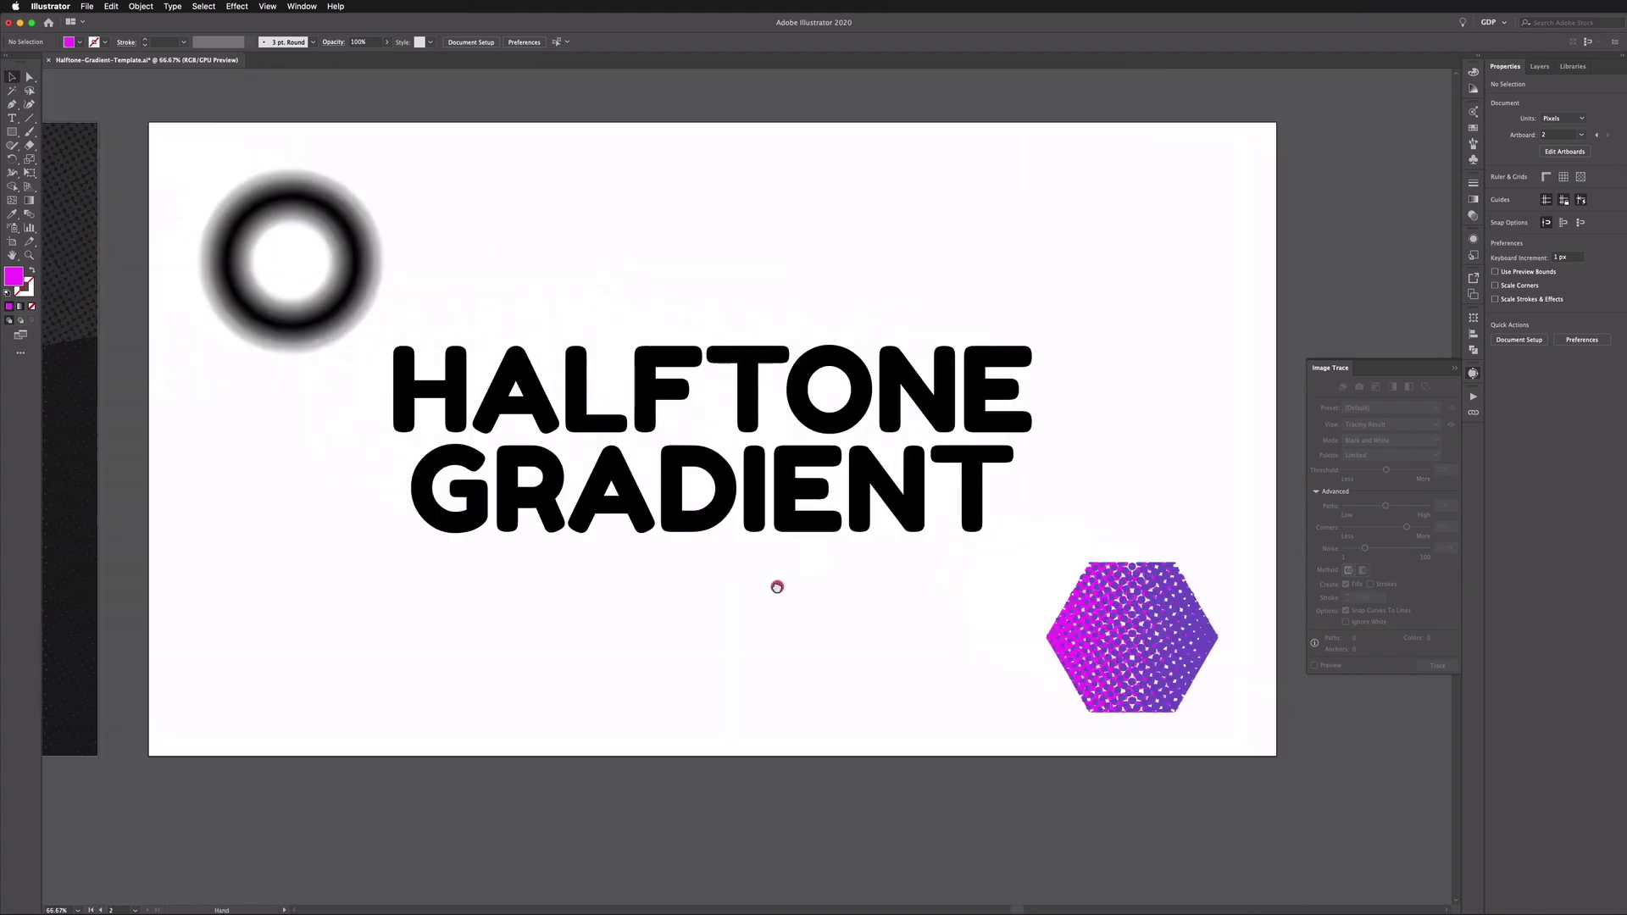
Centre the artboard, select the HALFTONE GRADIENT title, and close the Image Trace panel.
left_click_drag(642, 406, 592, 400)
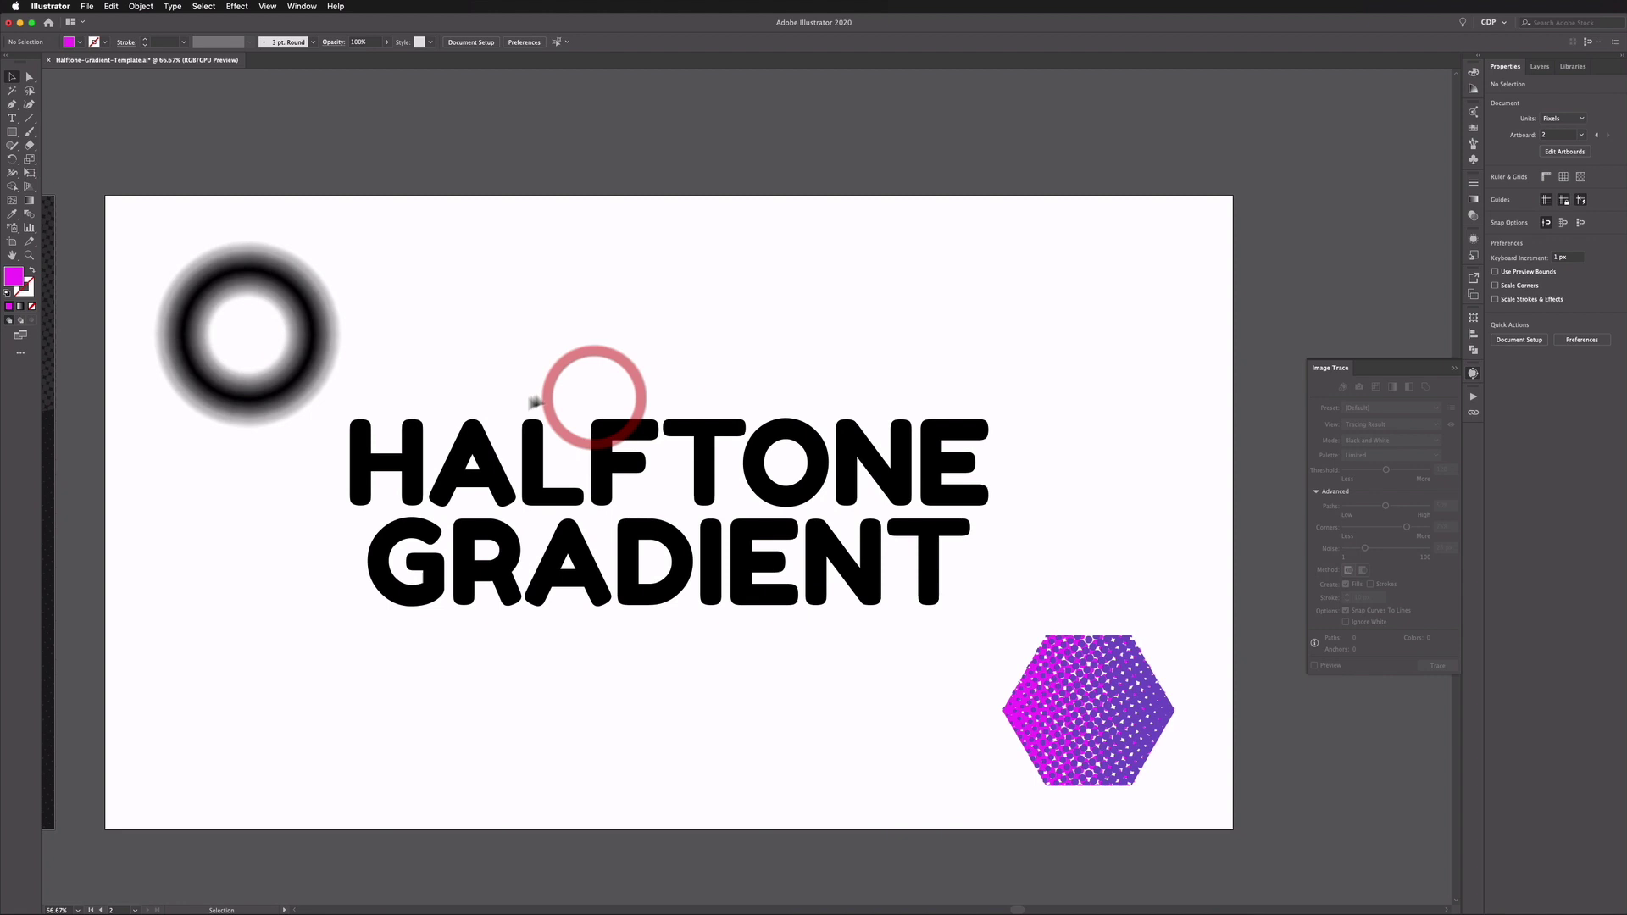
left_click(536, 442)
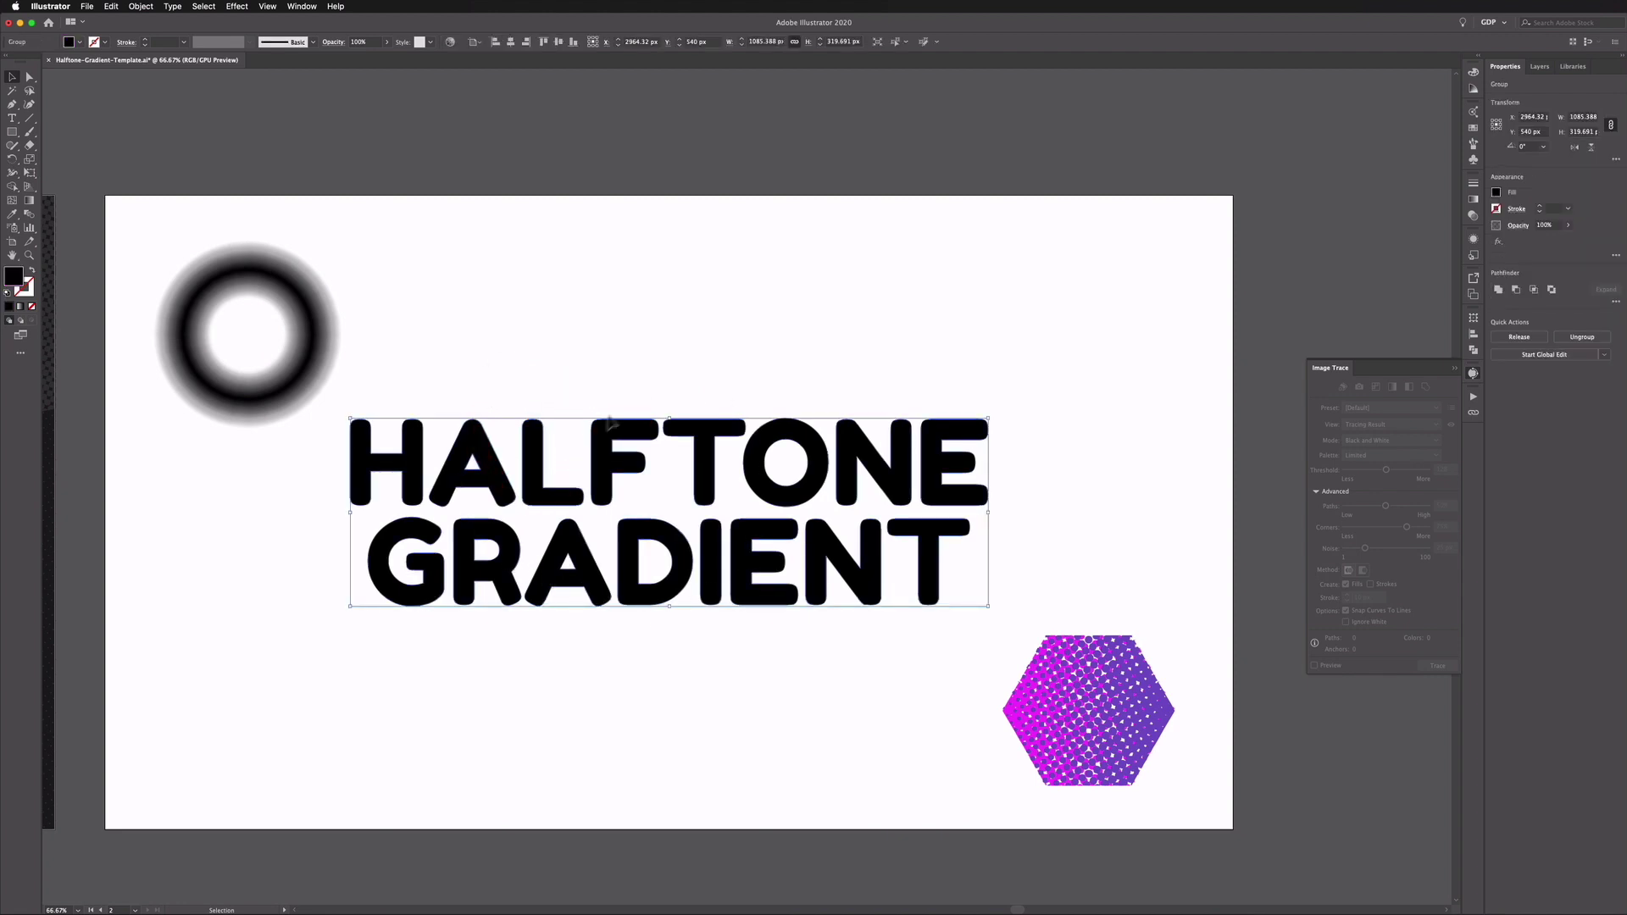
left_click(602, 381)
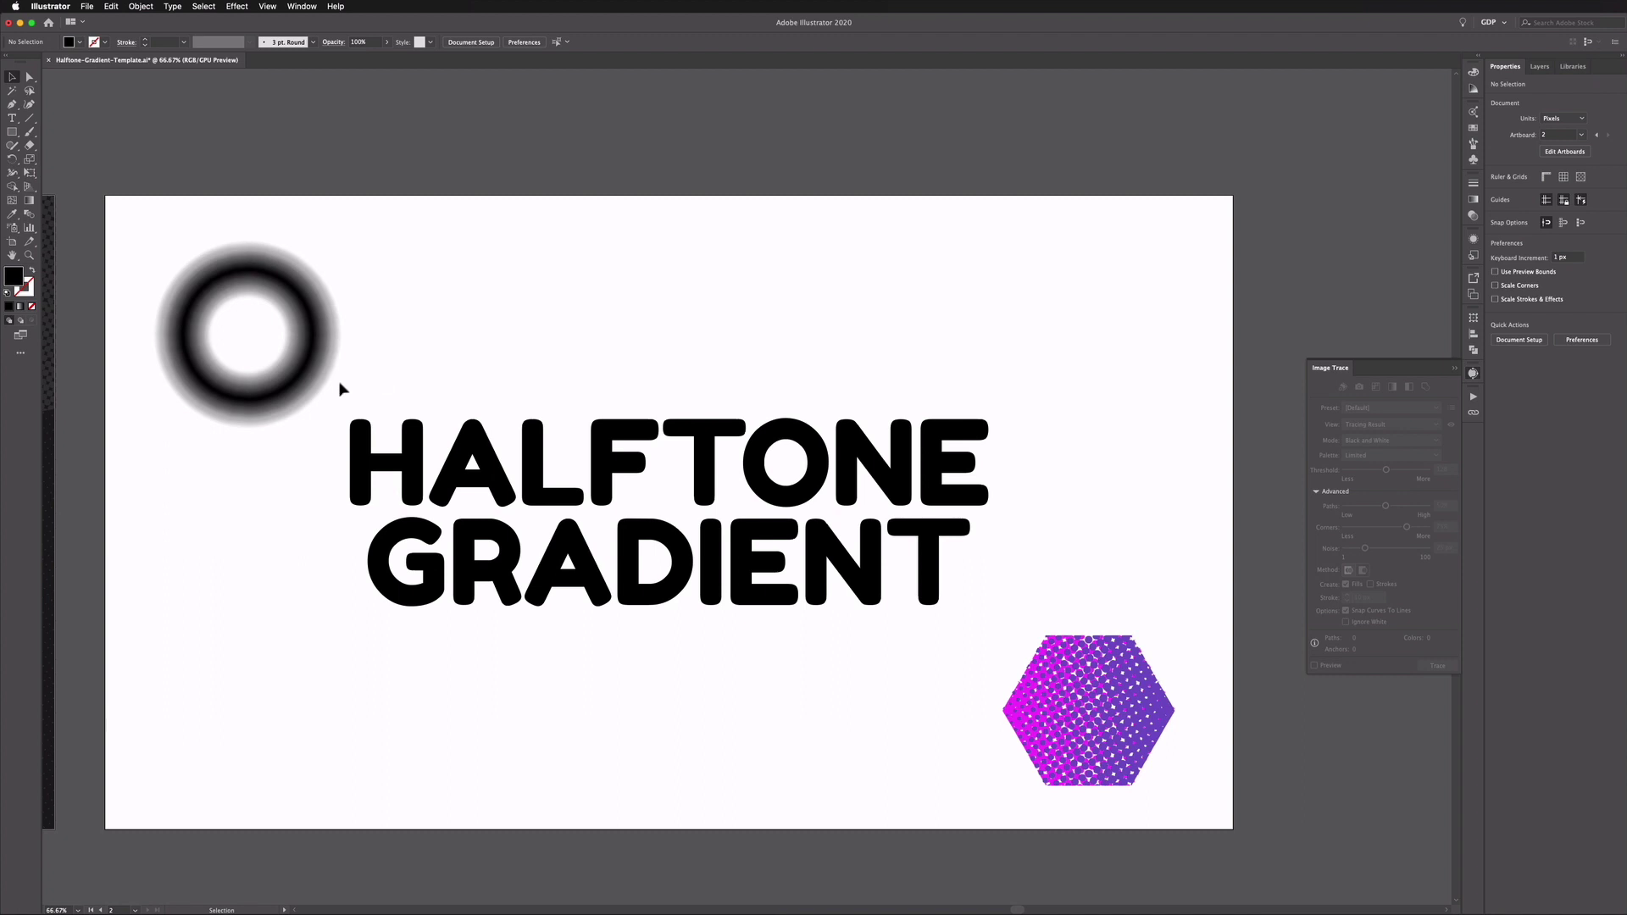
left_click(408, 364)
left_click(412, 492)
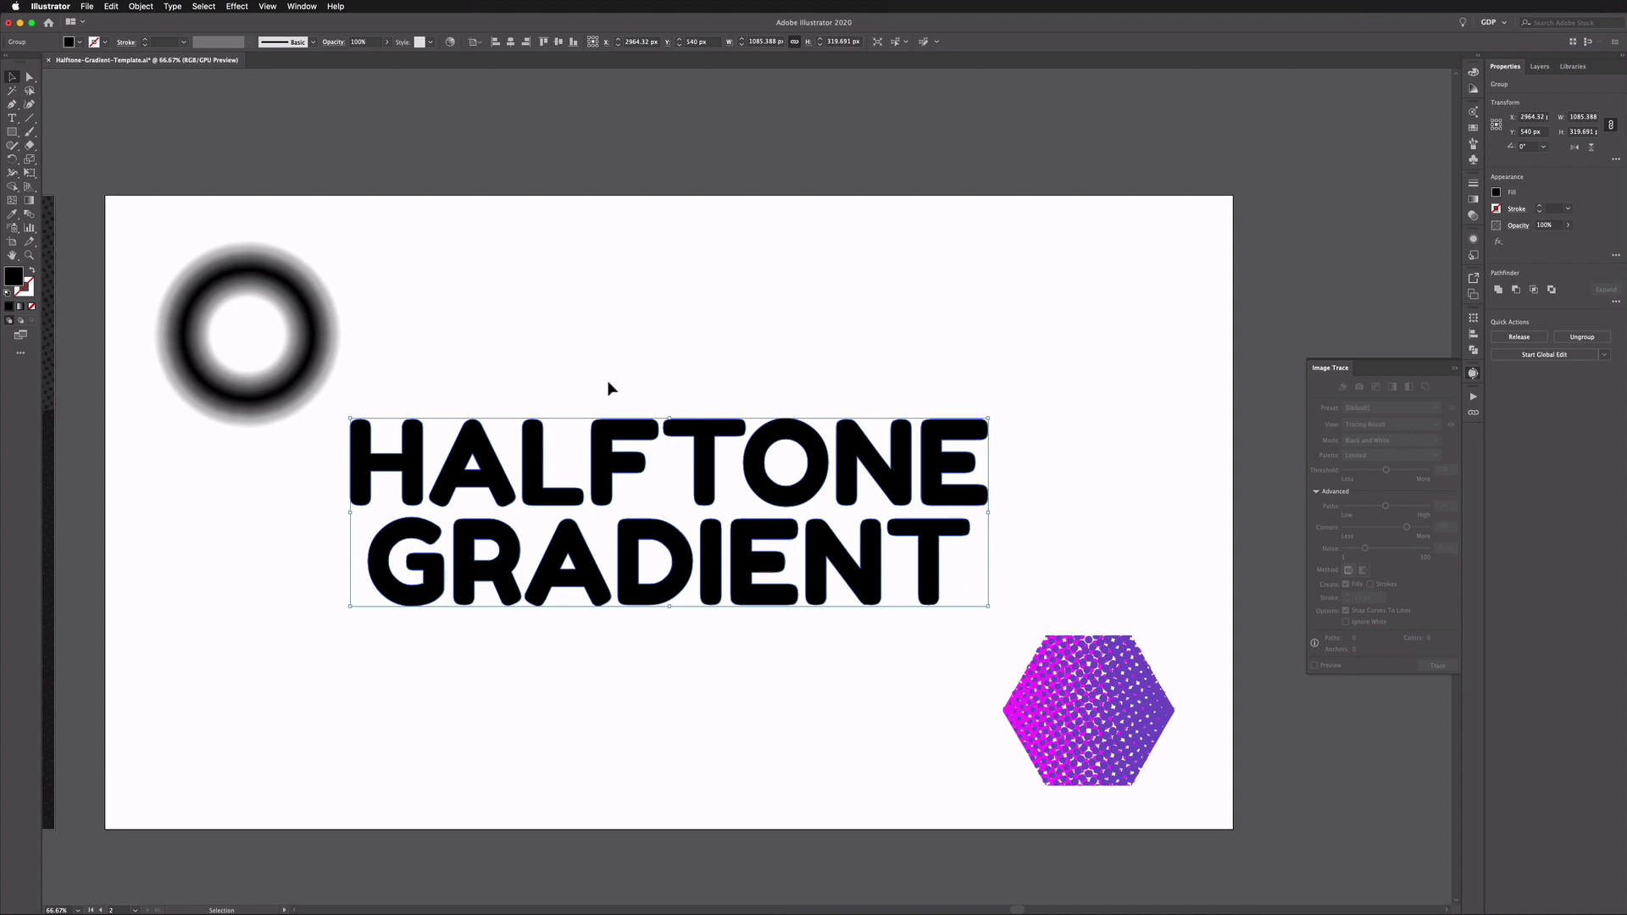
left_click(105, 151)
left_click(12, 132)
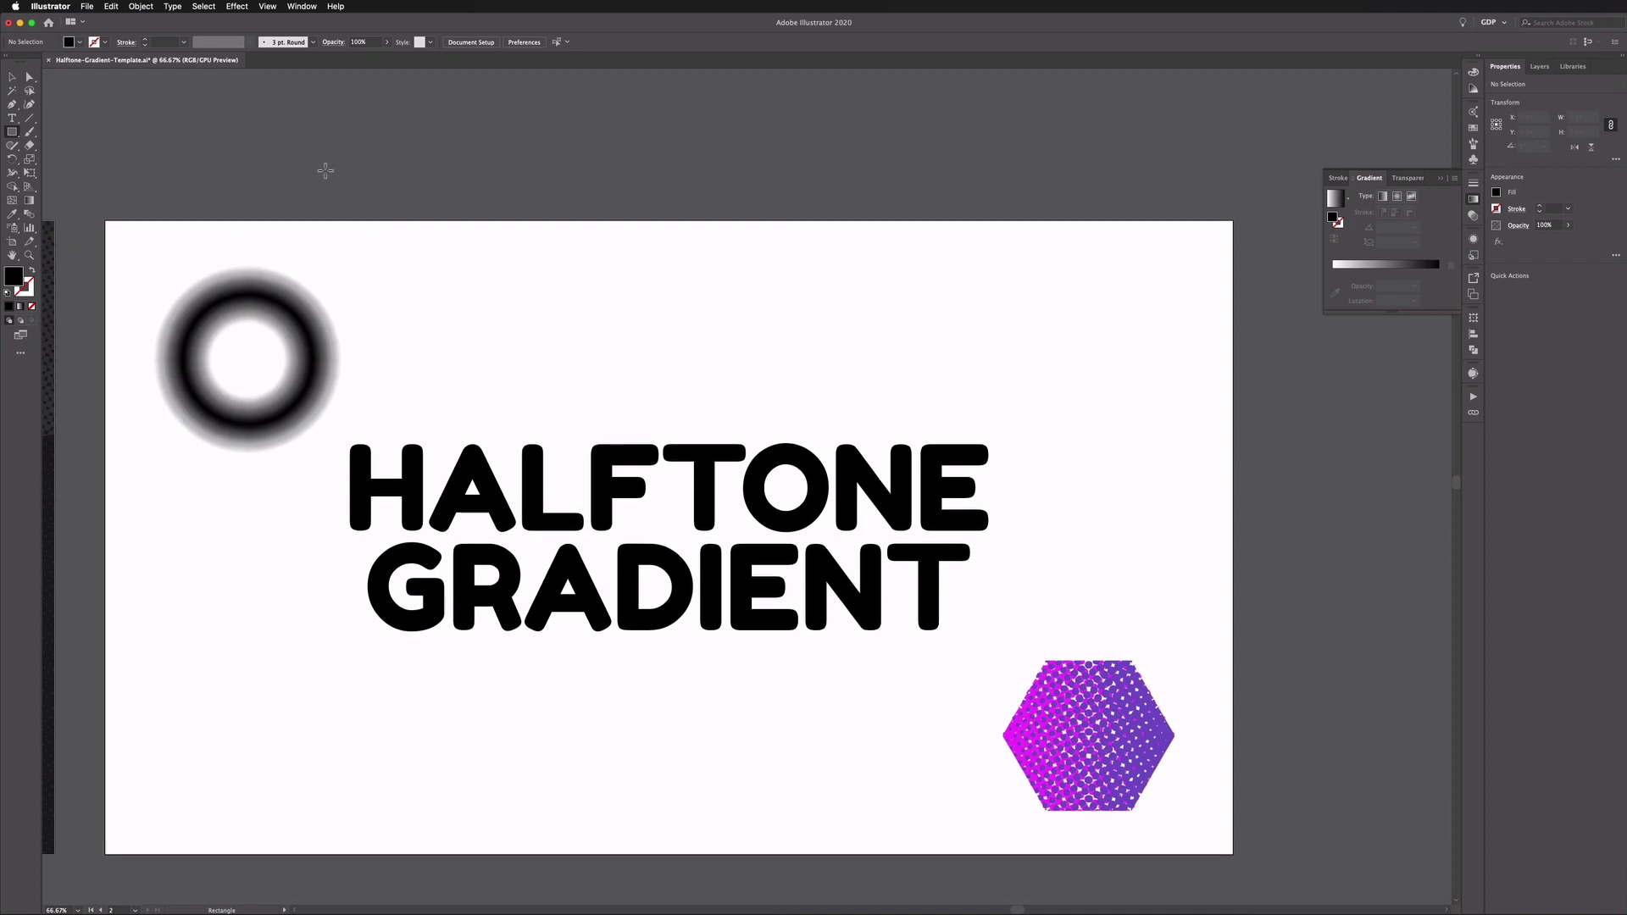
Draw a wide rectangle above the title with a white-to-grey linear gradient.
left_click_drag(318, 152, 1014, 430)
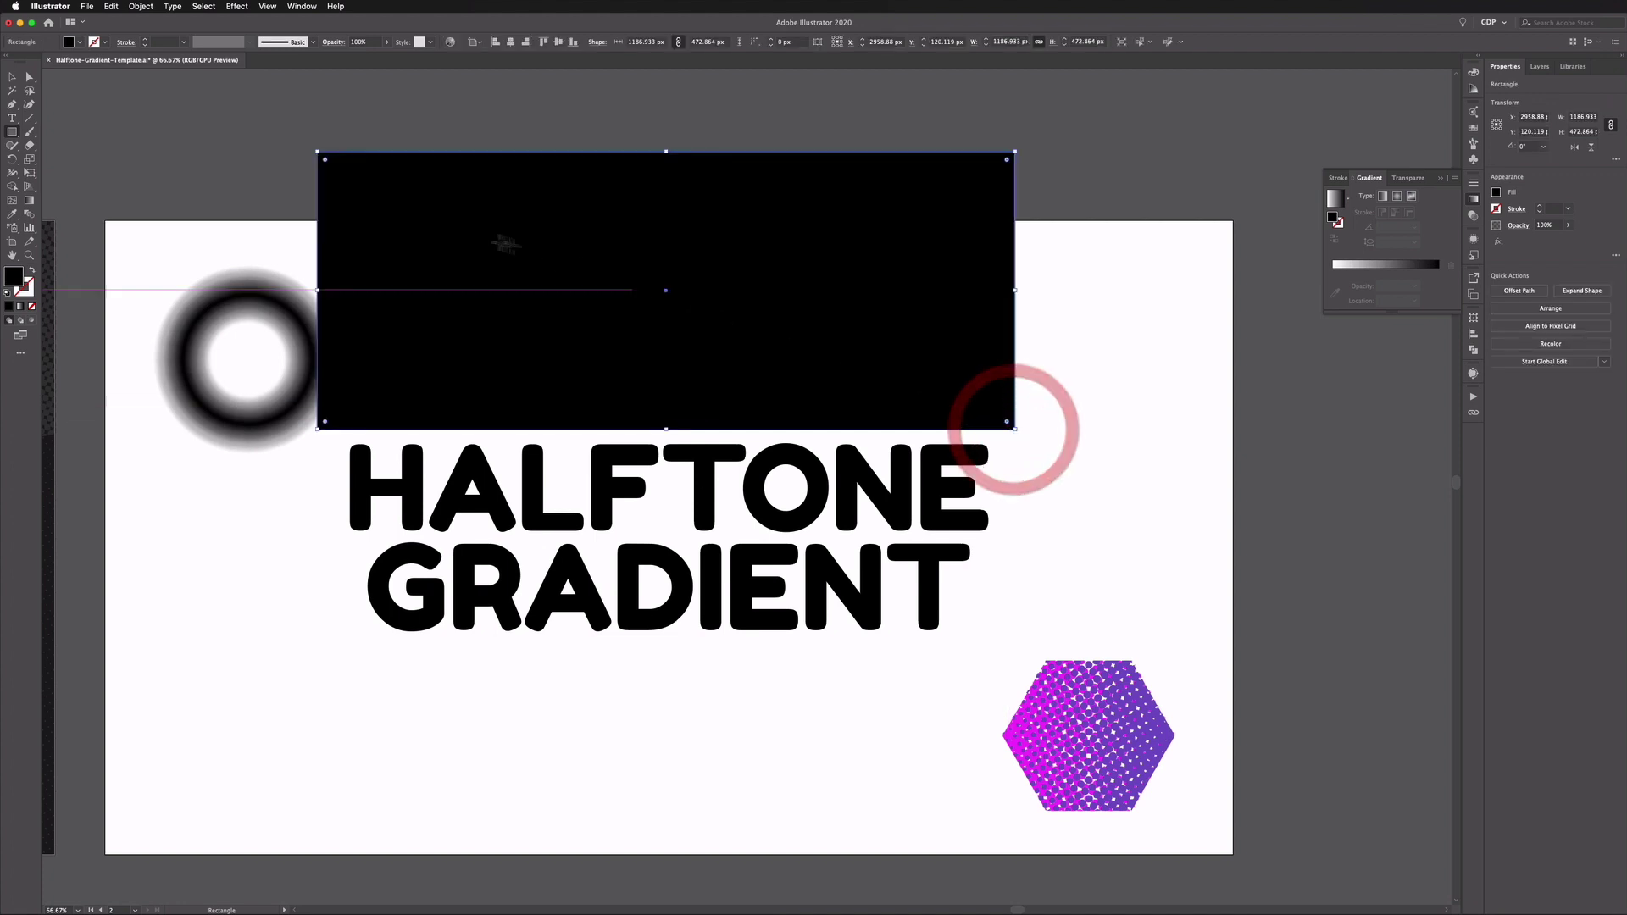
left_click(29, 200)
left_click(830, 254)
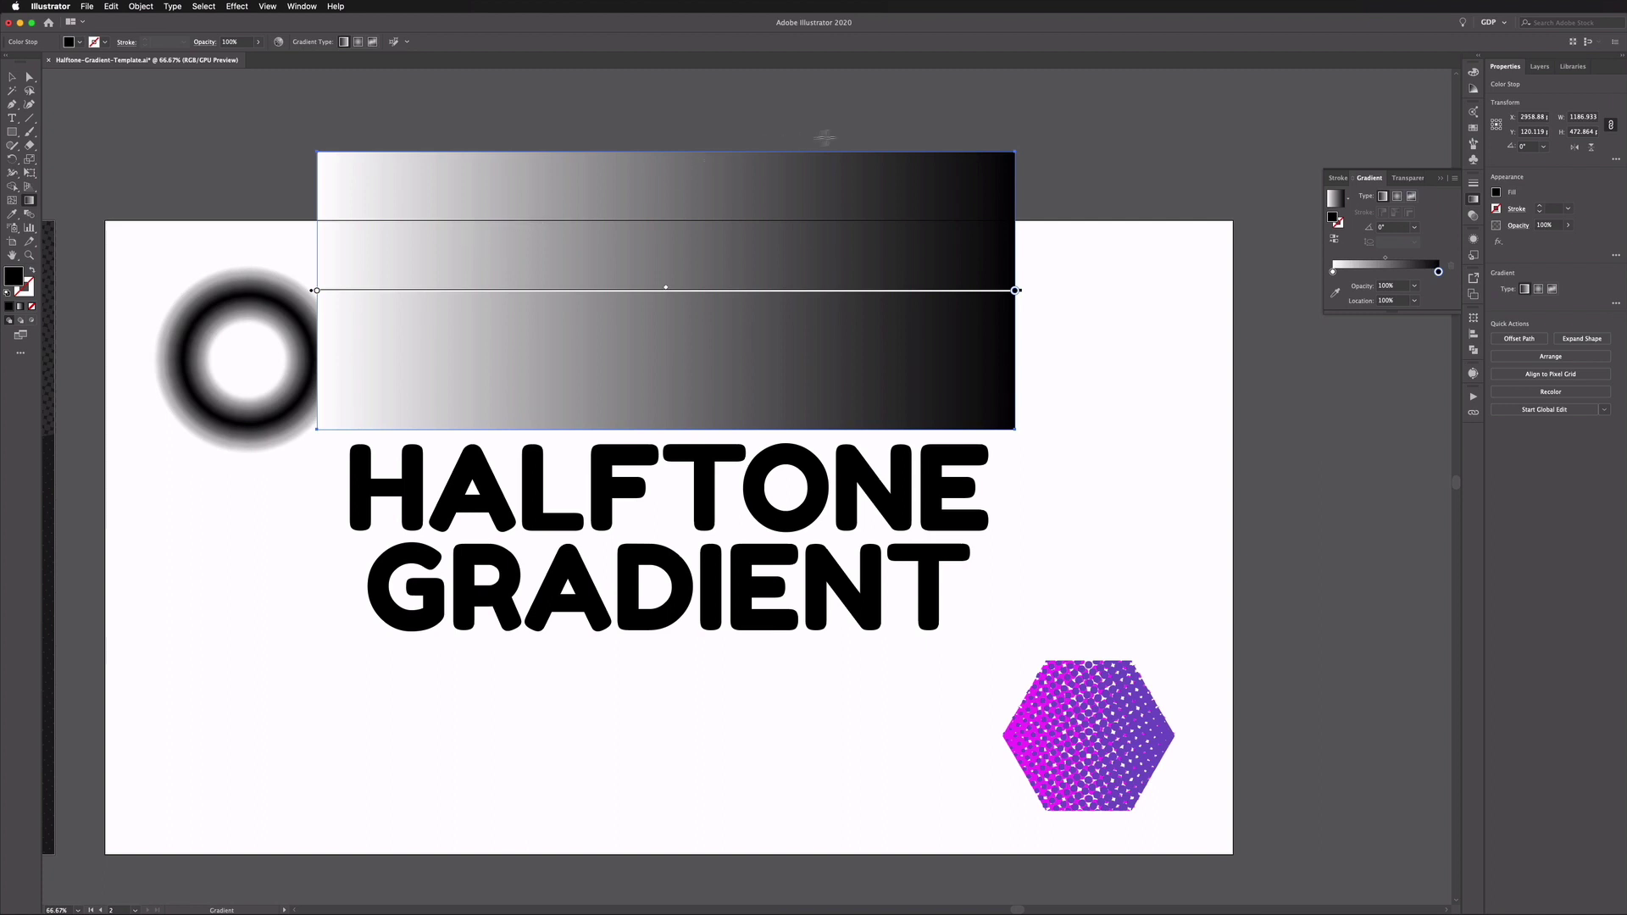
left_click(1016, 292)
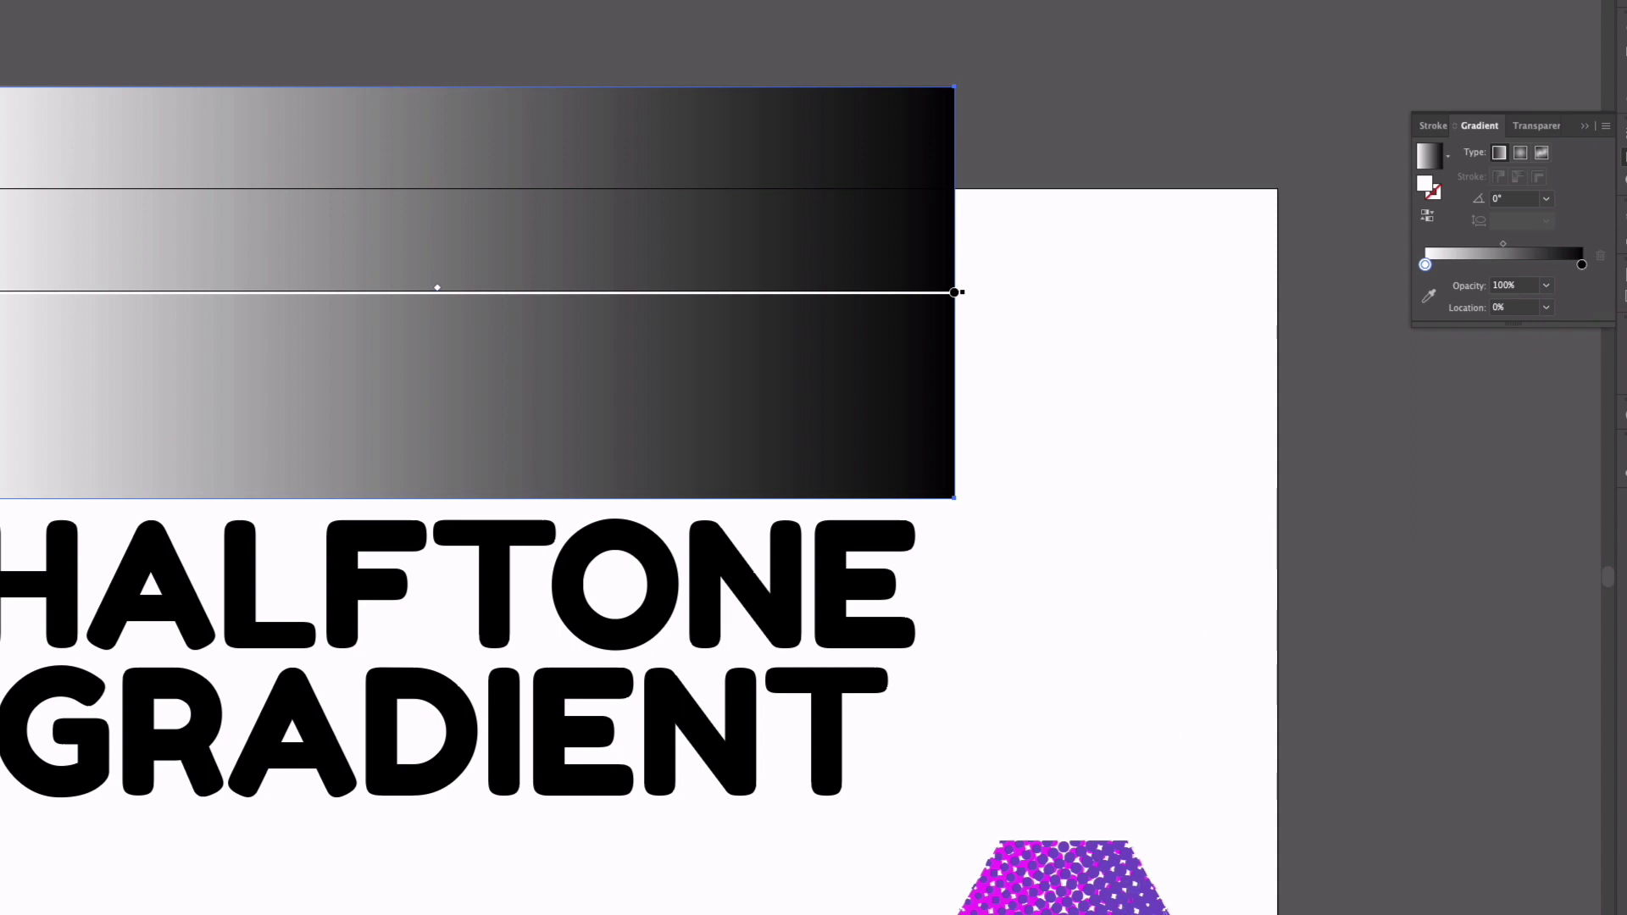
double_click(1581, 264)
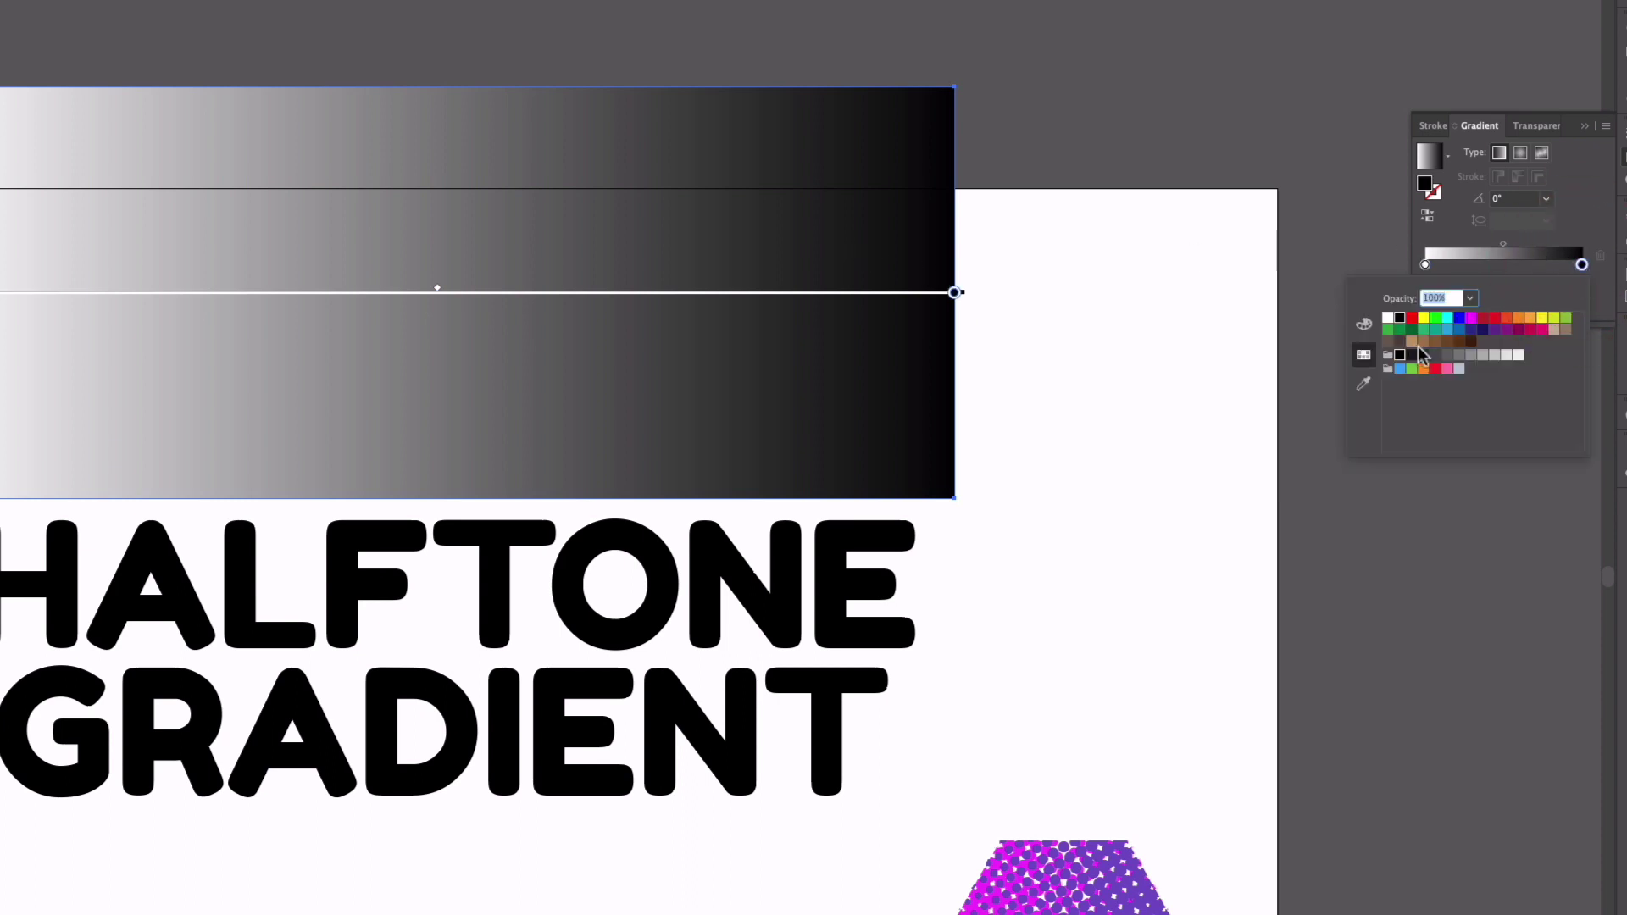
left_click(1432, 355)
left_click(1446, 354)
left_click(1458, 354)
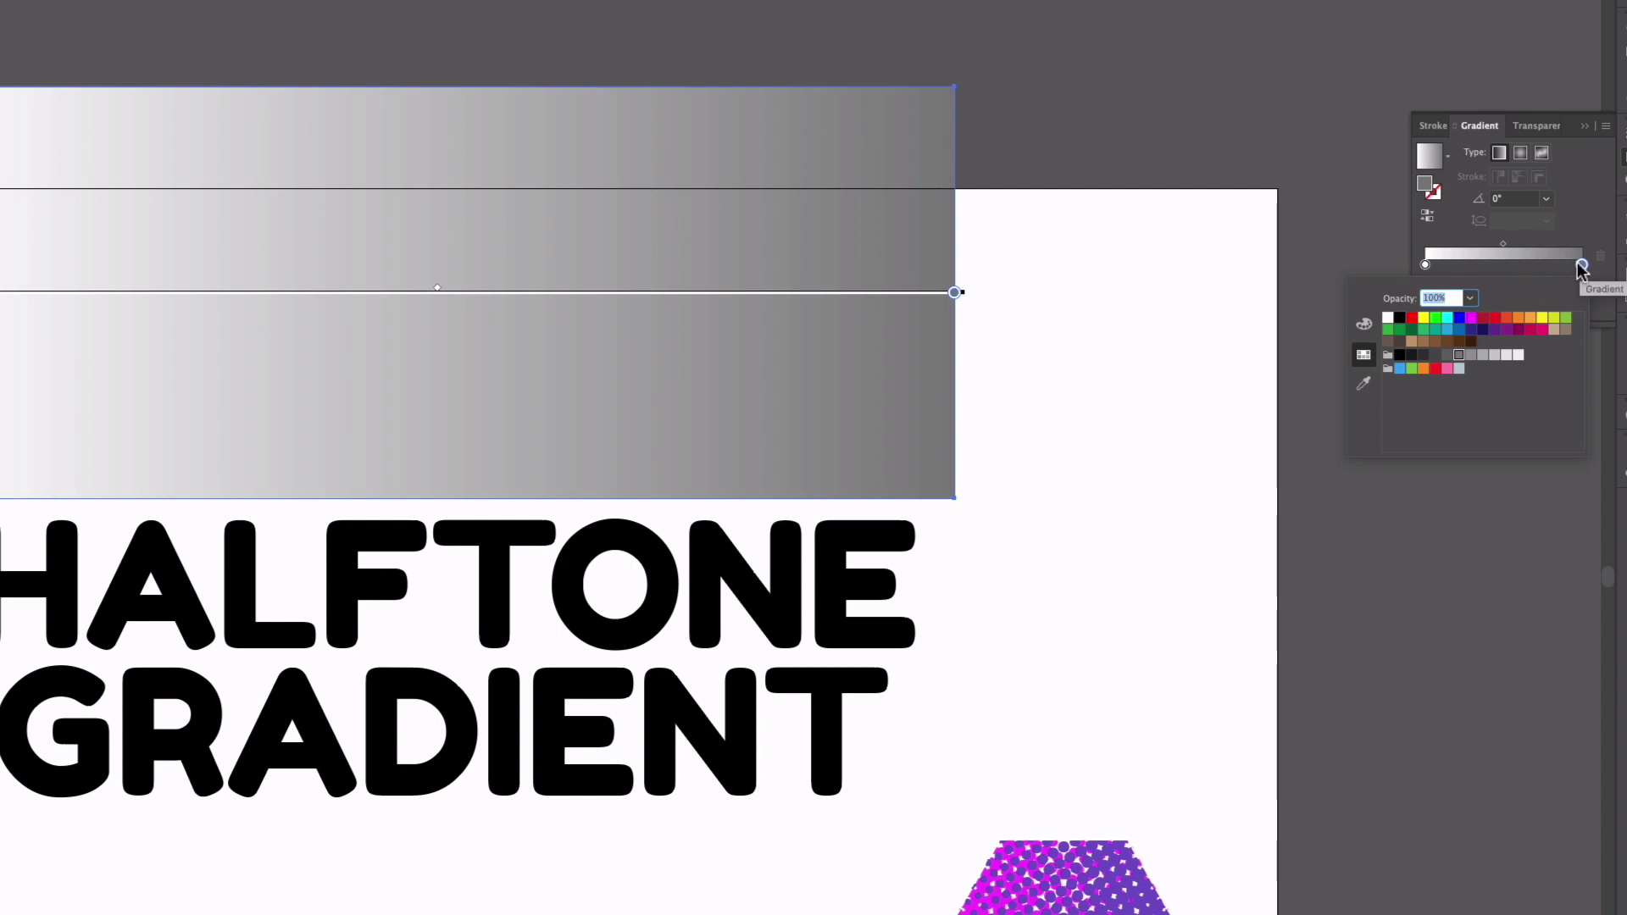
Angle the rectangle's gradient at 30° and reselect the rectangle.
left_click(1544, 199)
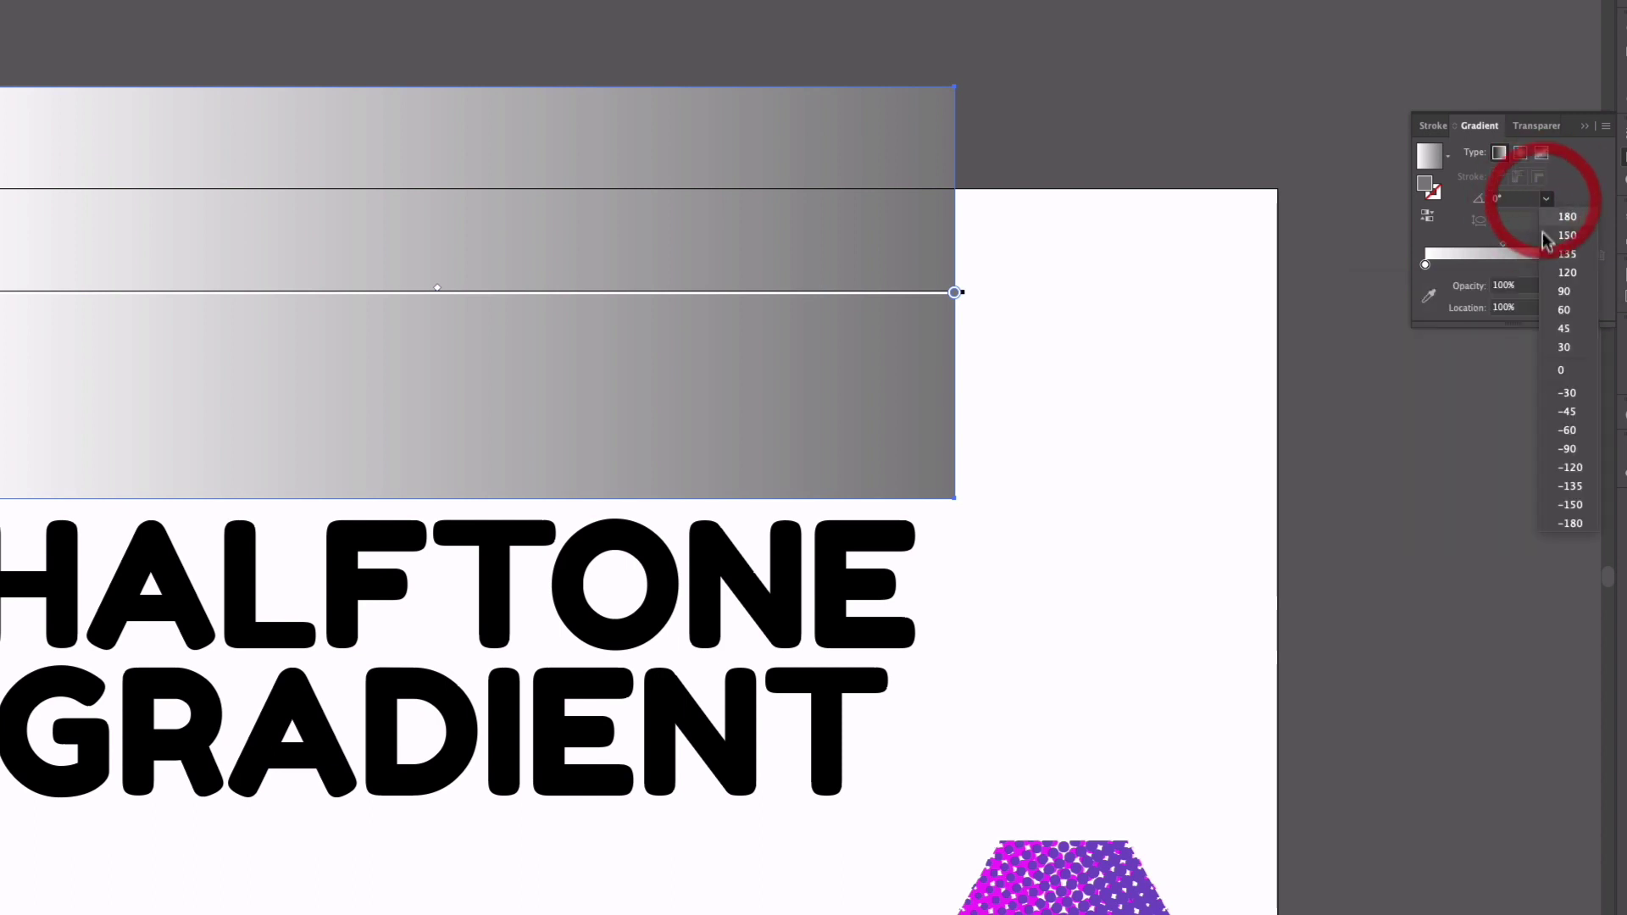
left_click(1550, 345)
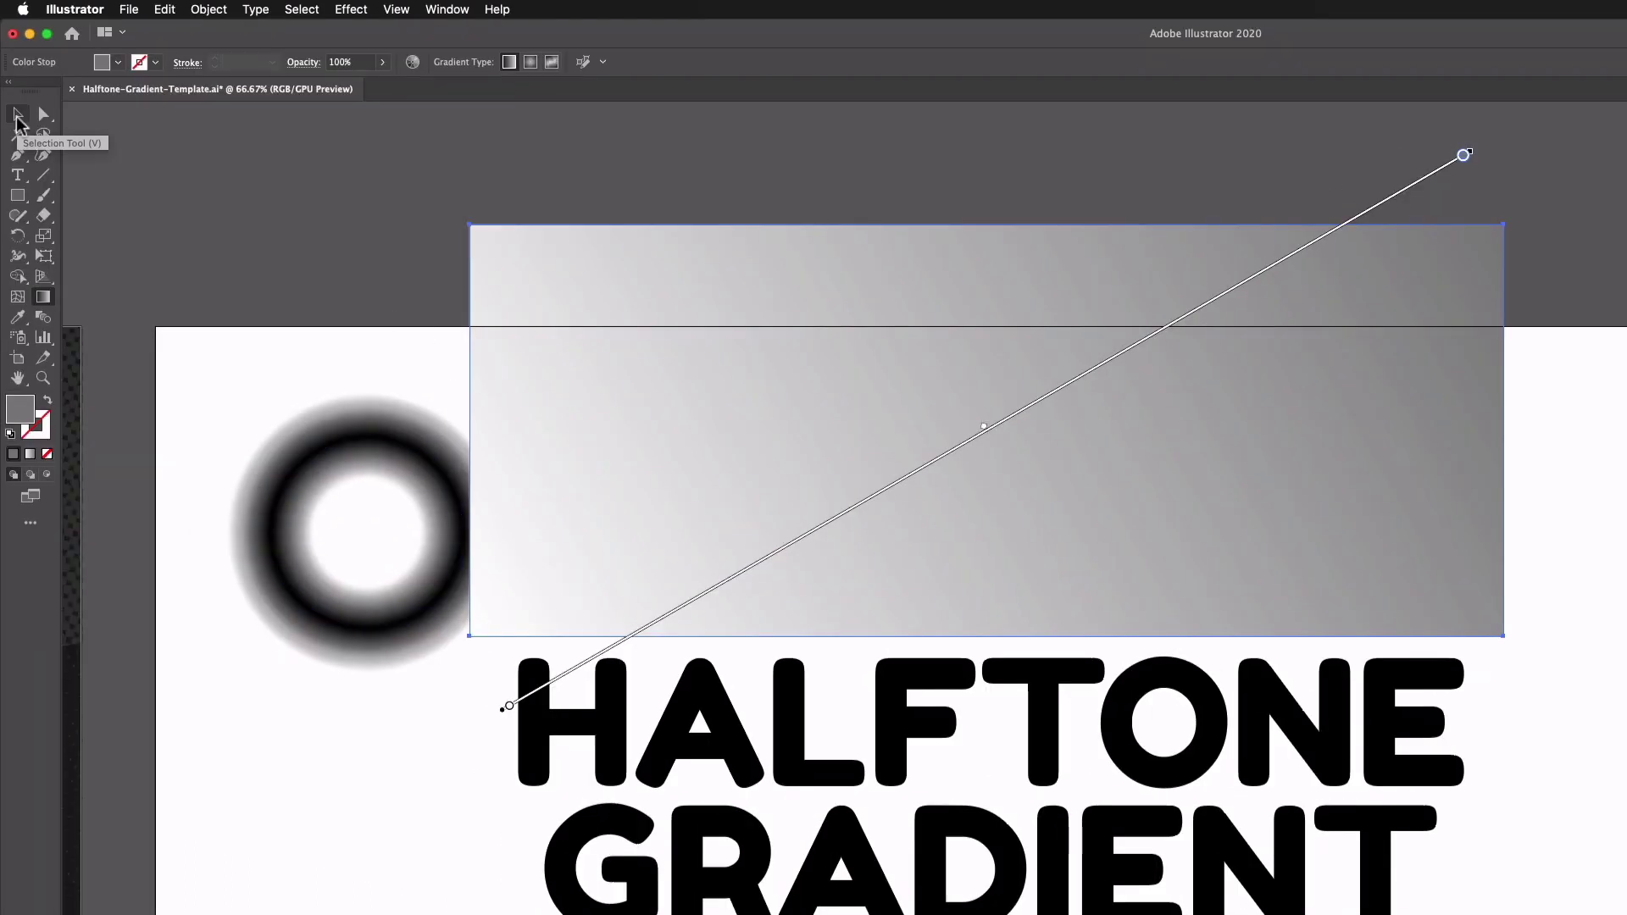
left_click(17, 114)
left_click(177, 182)
left_click(554, 303)
left_click(349, 9)
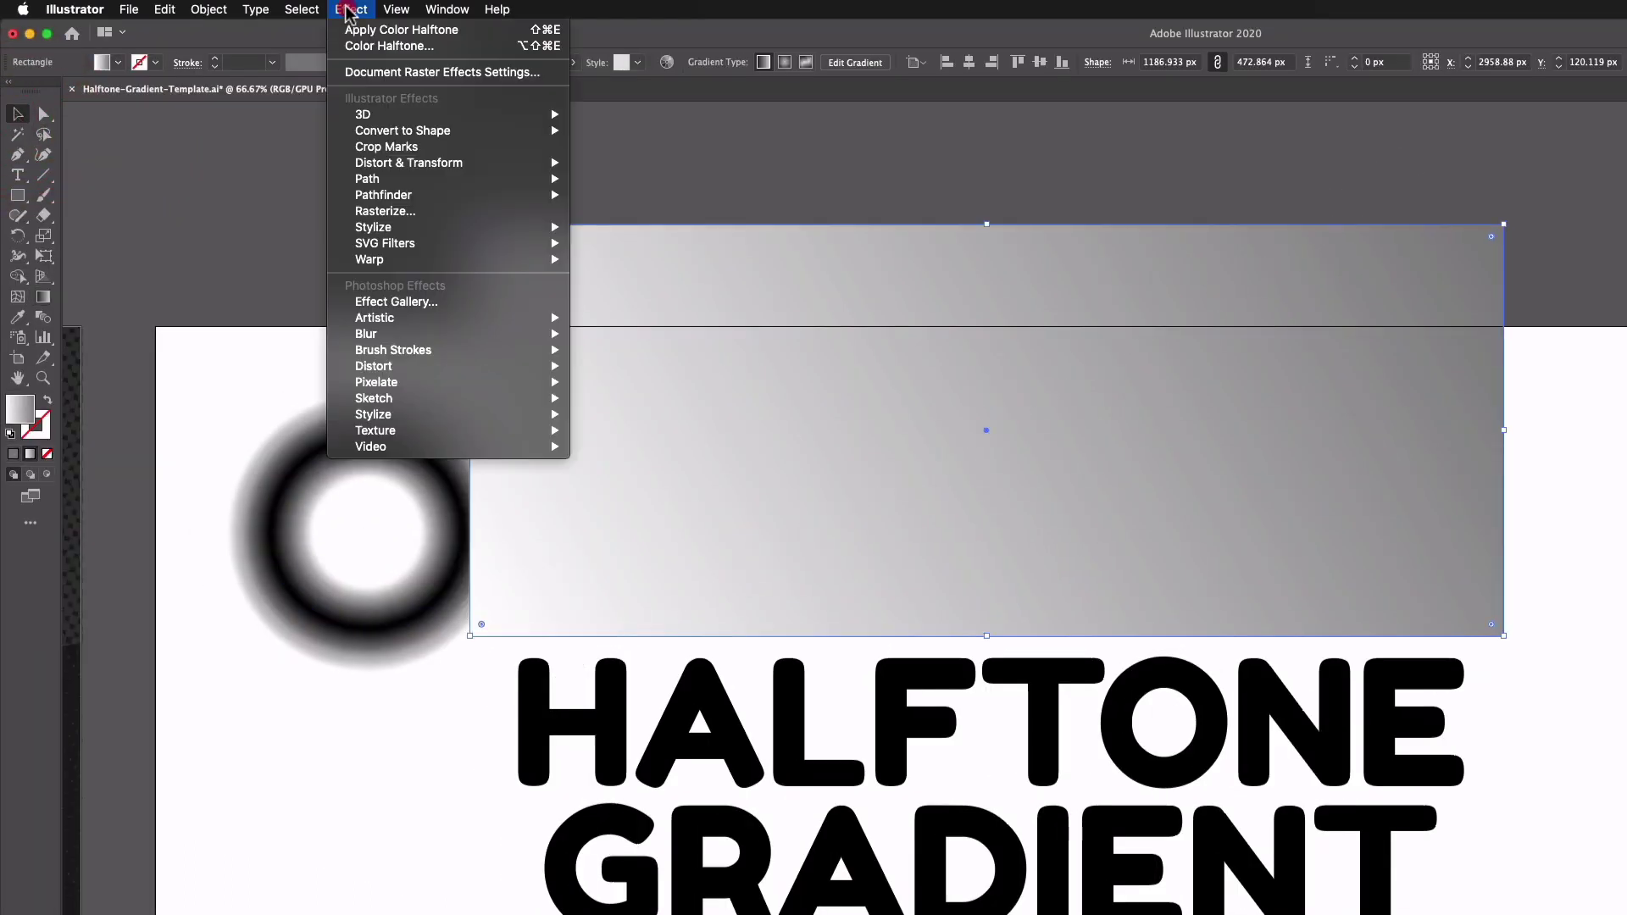
Apply Color Halftone to the gradient rectangle, then reselect it.
left_click(387, 32)
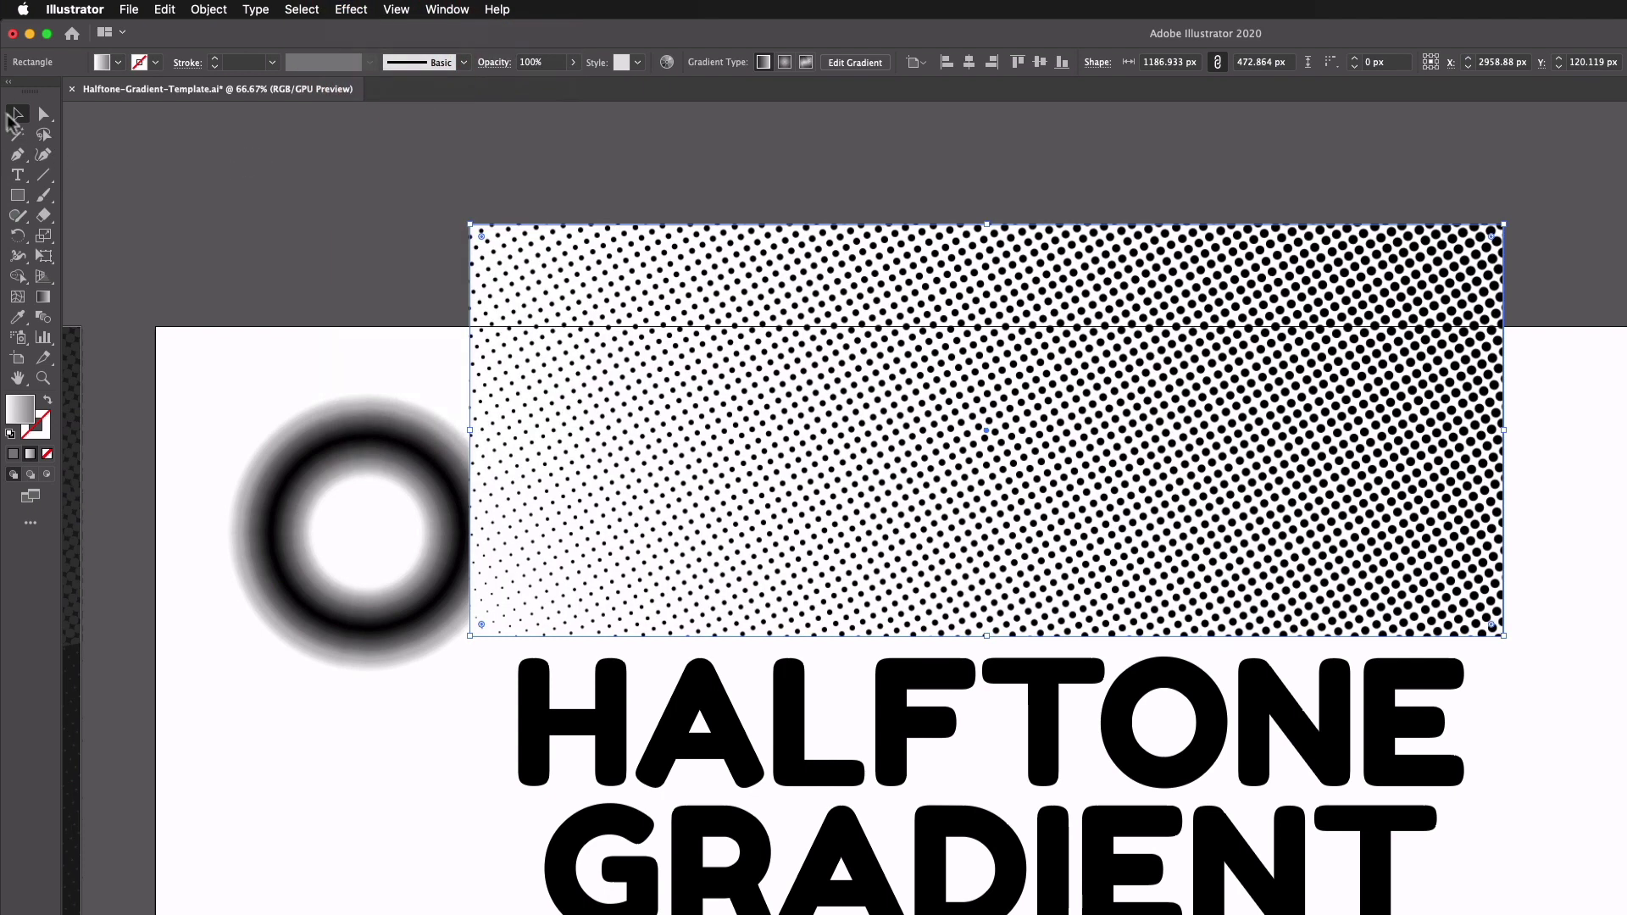
left_click(86, 156)
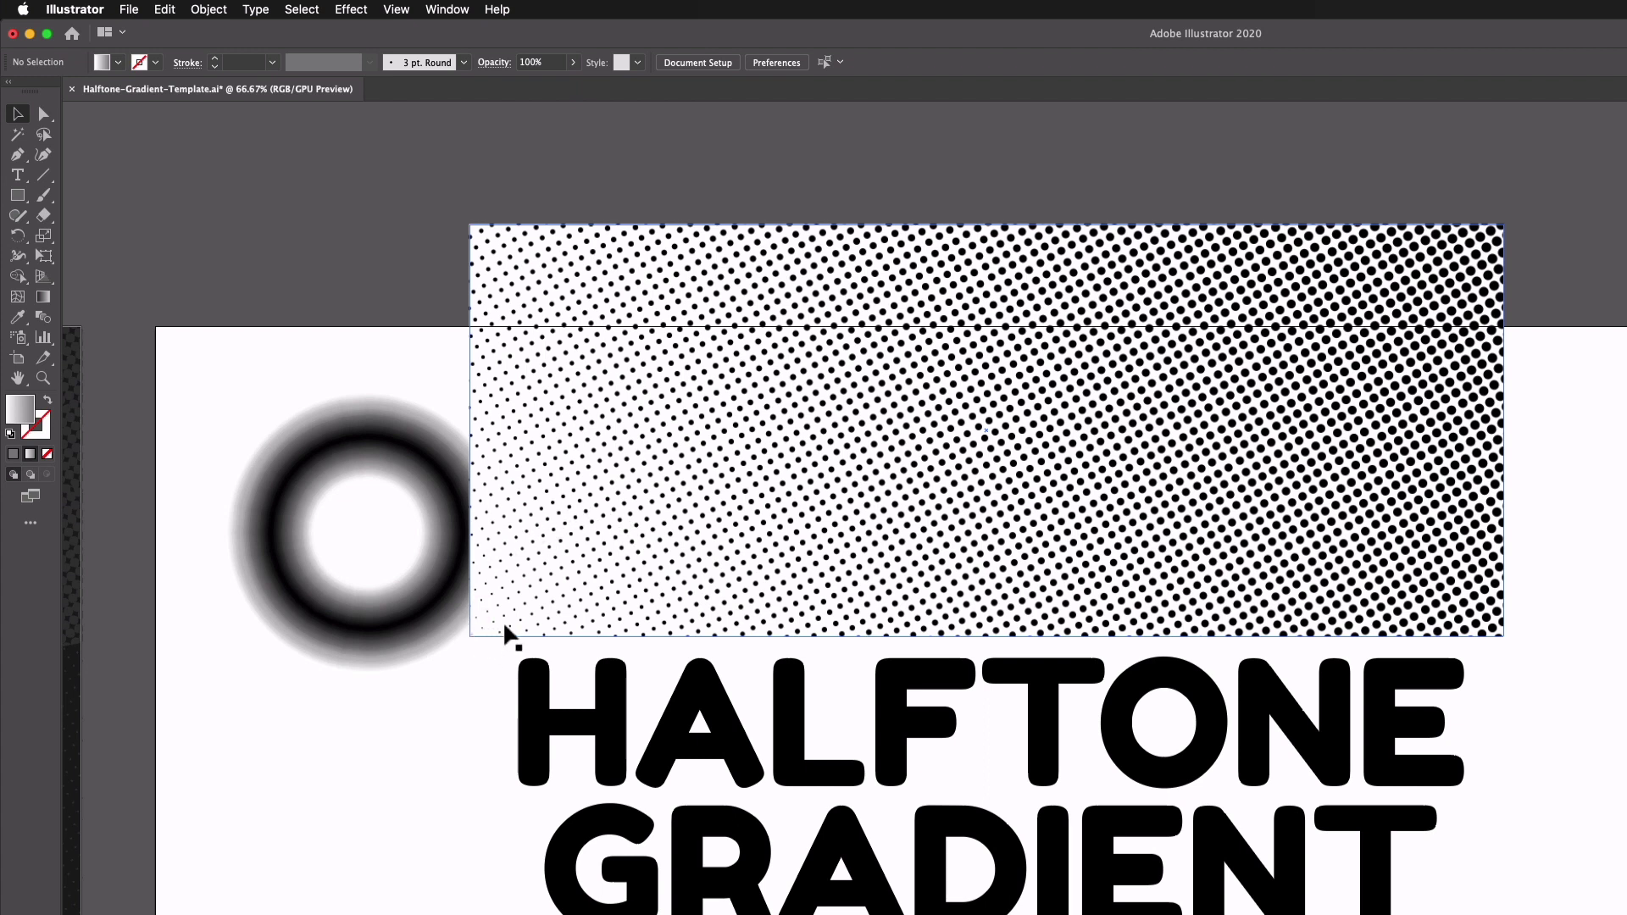
left_click(1005, 506)
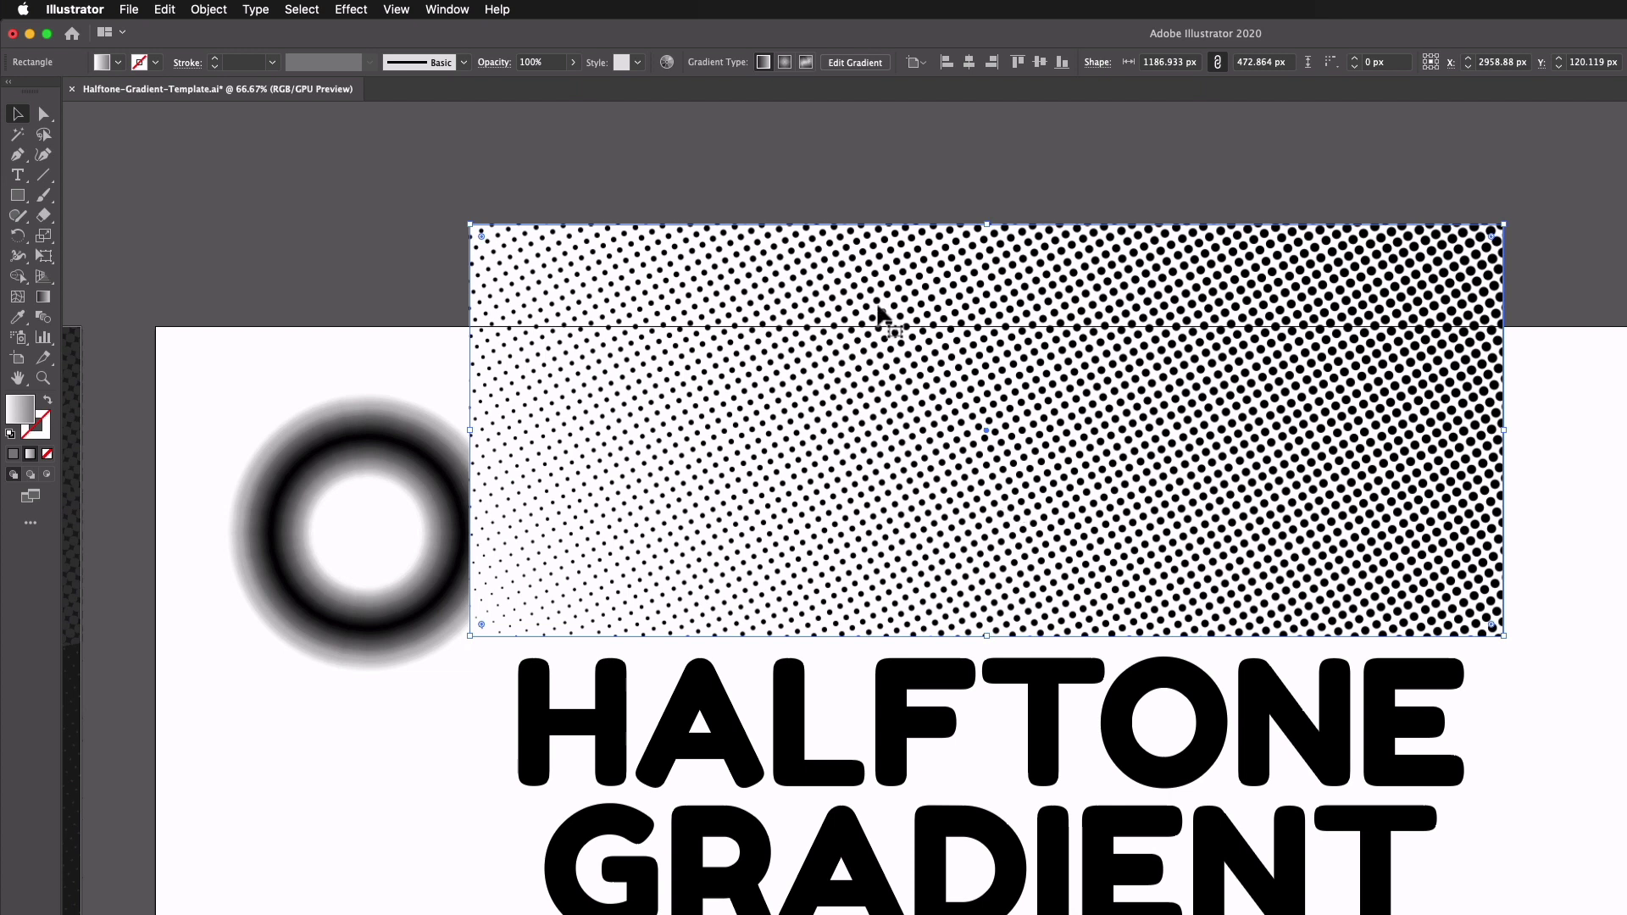
left_click(212, 10)
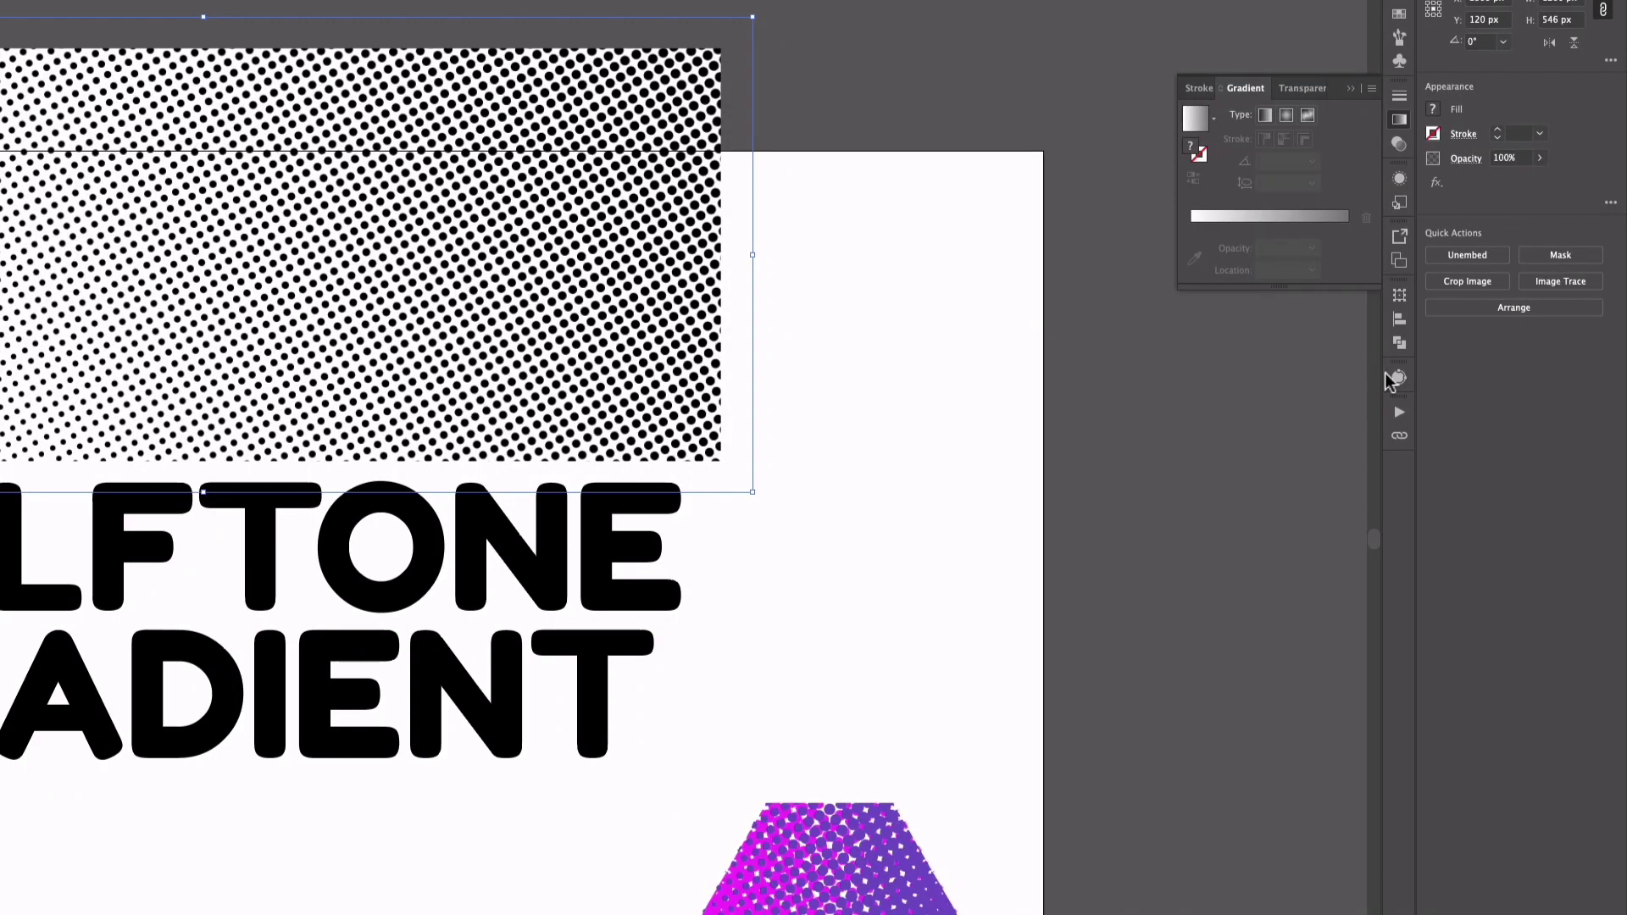
With the Image Trace panel shown, select the black halftone dot image.
left_click(1396, 376)
left_click(517, 183)
left_click(795, 248)
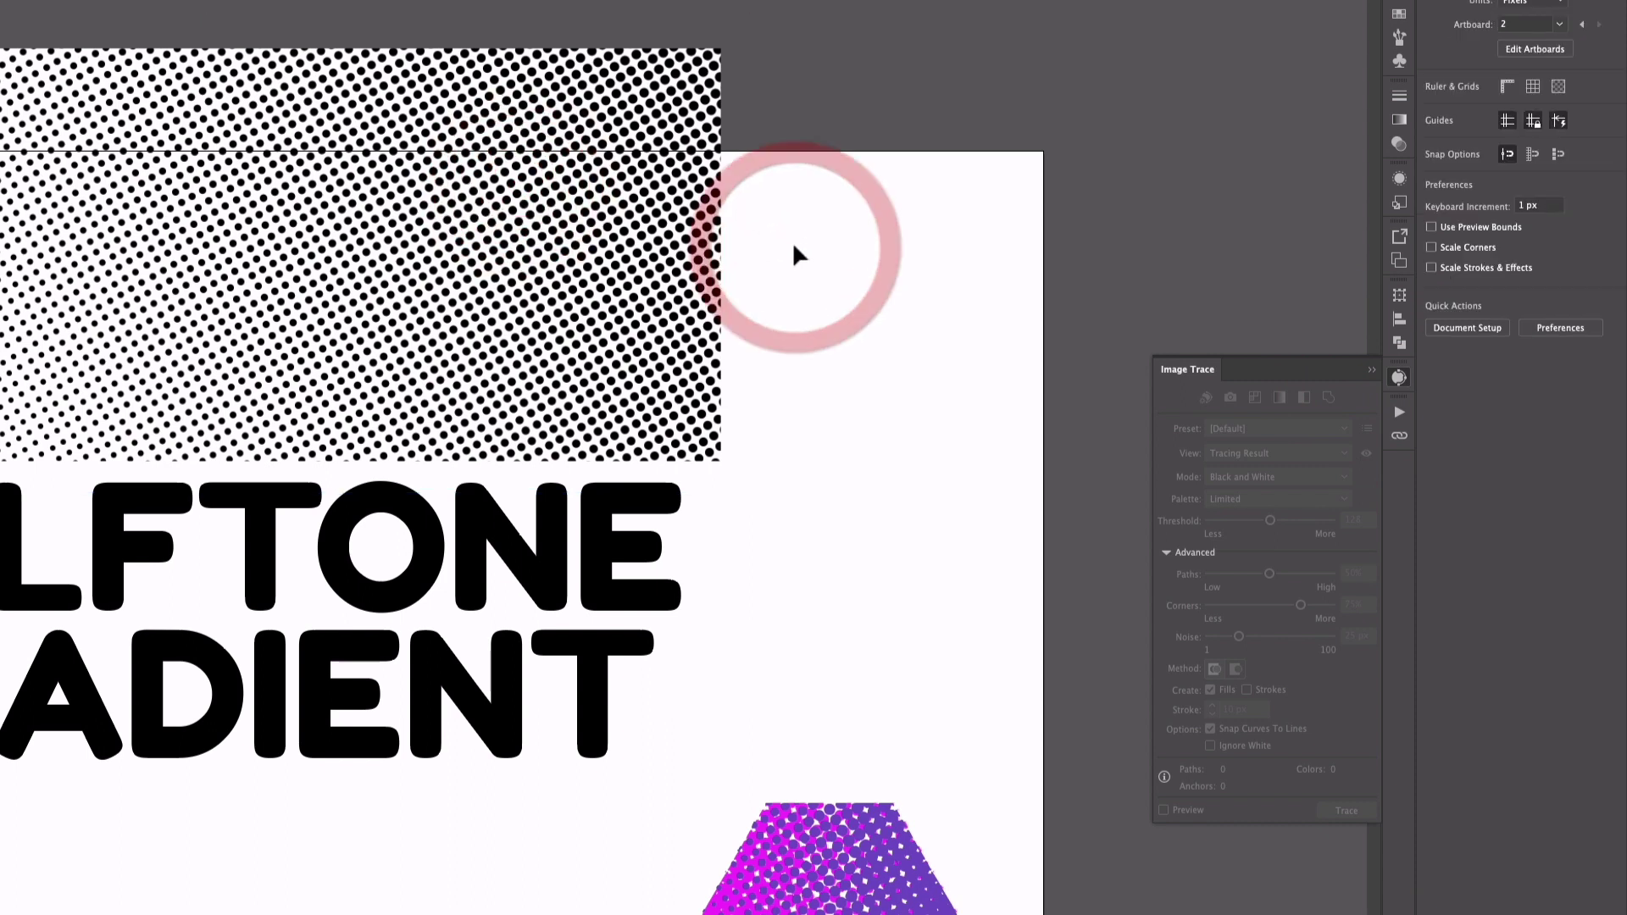
left_click(579, 222)
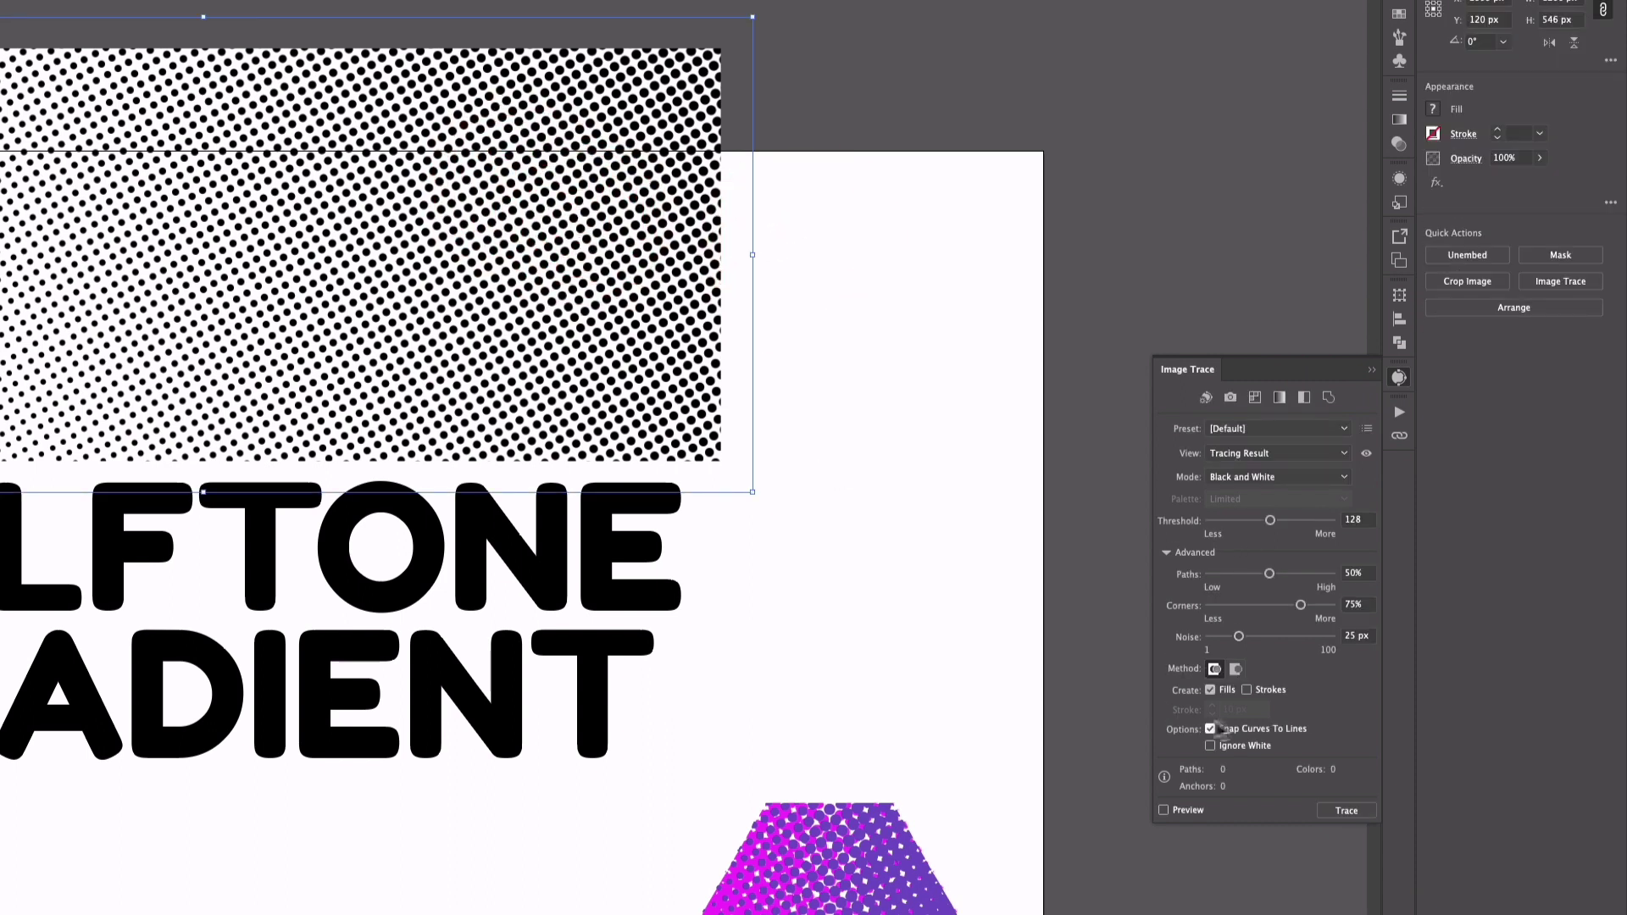
Trace it at threshold 250, paths 100%, noise 1 px, ignoring white, then expand.
left_click(1351, 519)
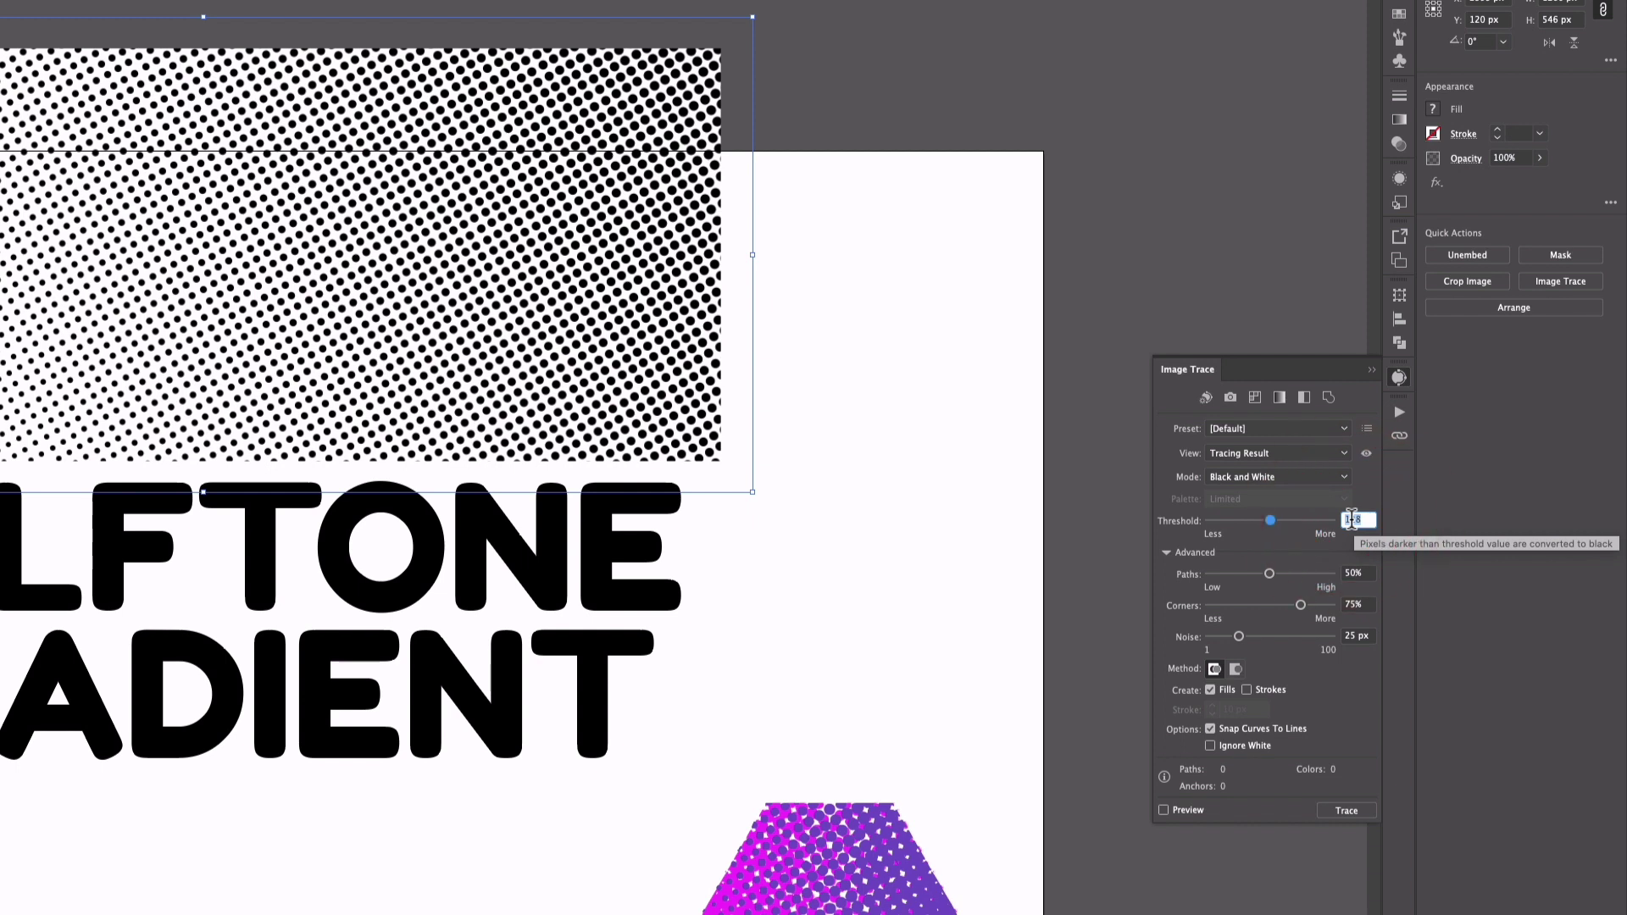
type("250")
left_click_drag(1269, 574, 1129, 607)
left_click_drag(1236, 642, 1154, 637)
left_click(1210, 746)
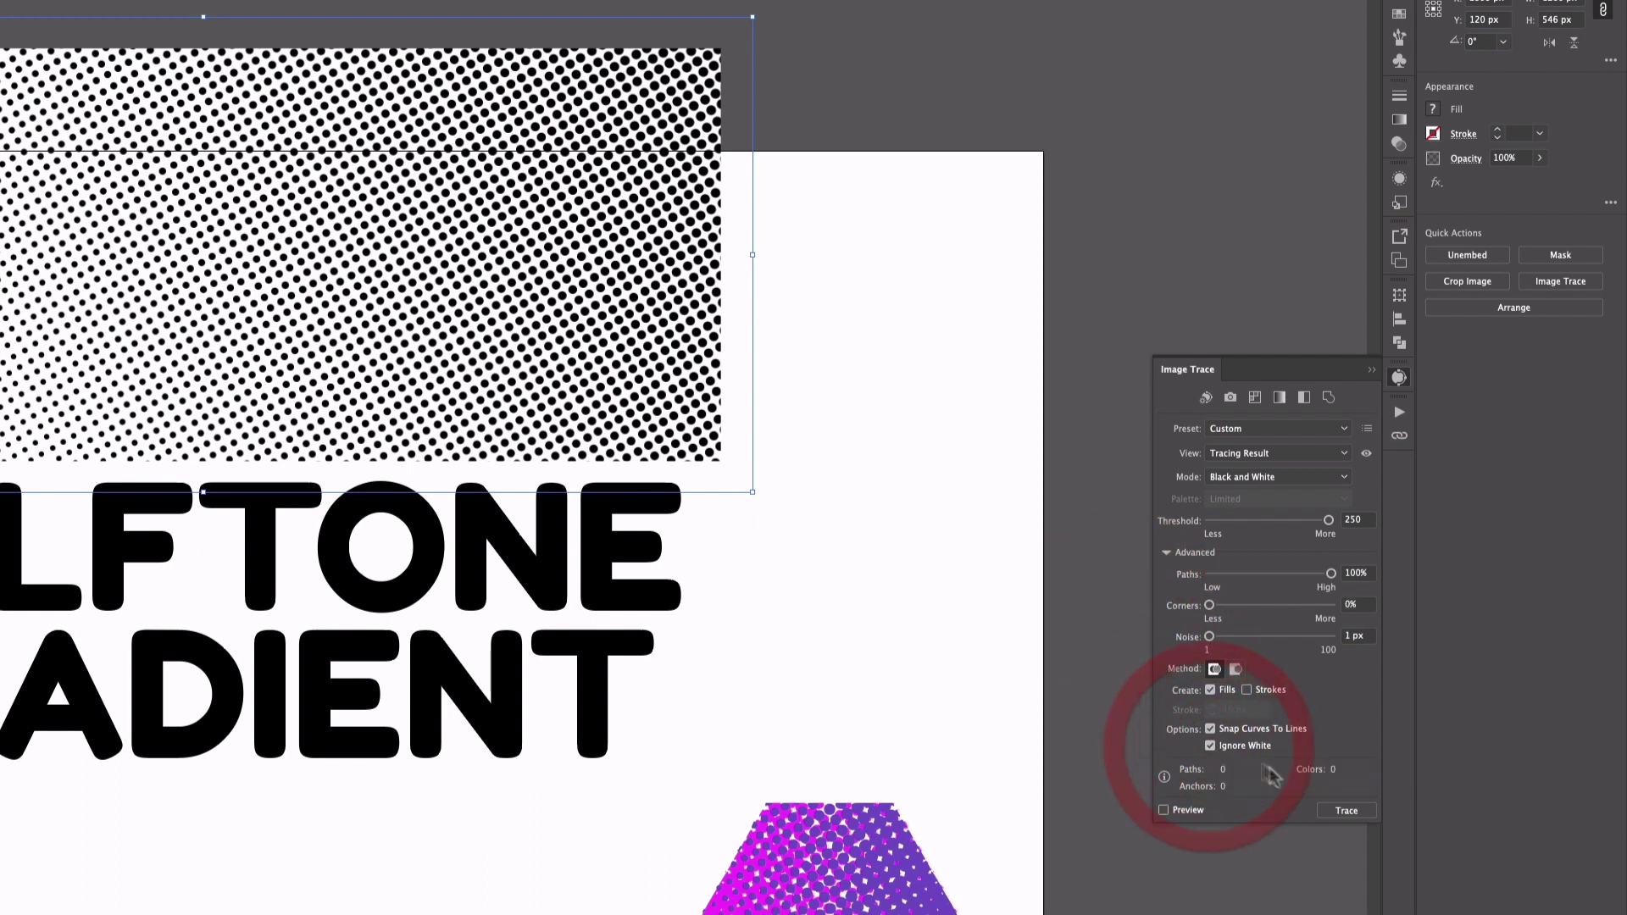
left_click(1345, 812)
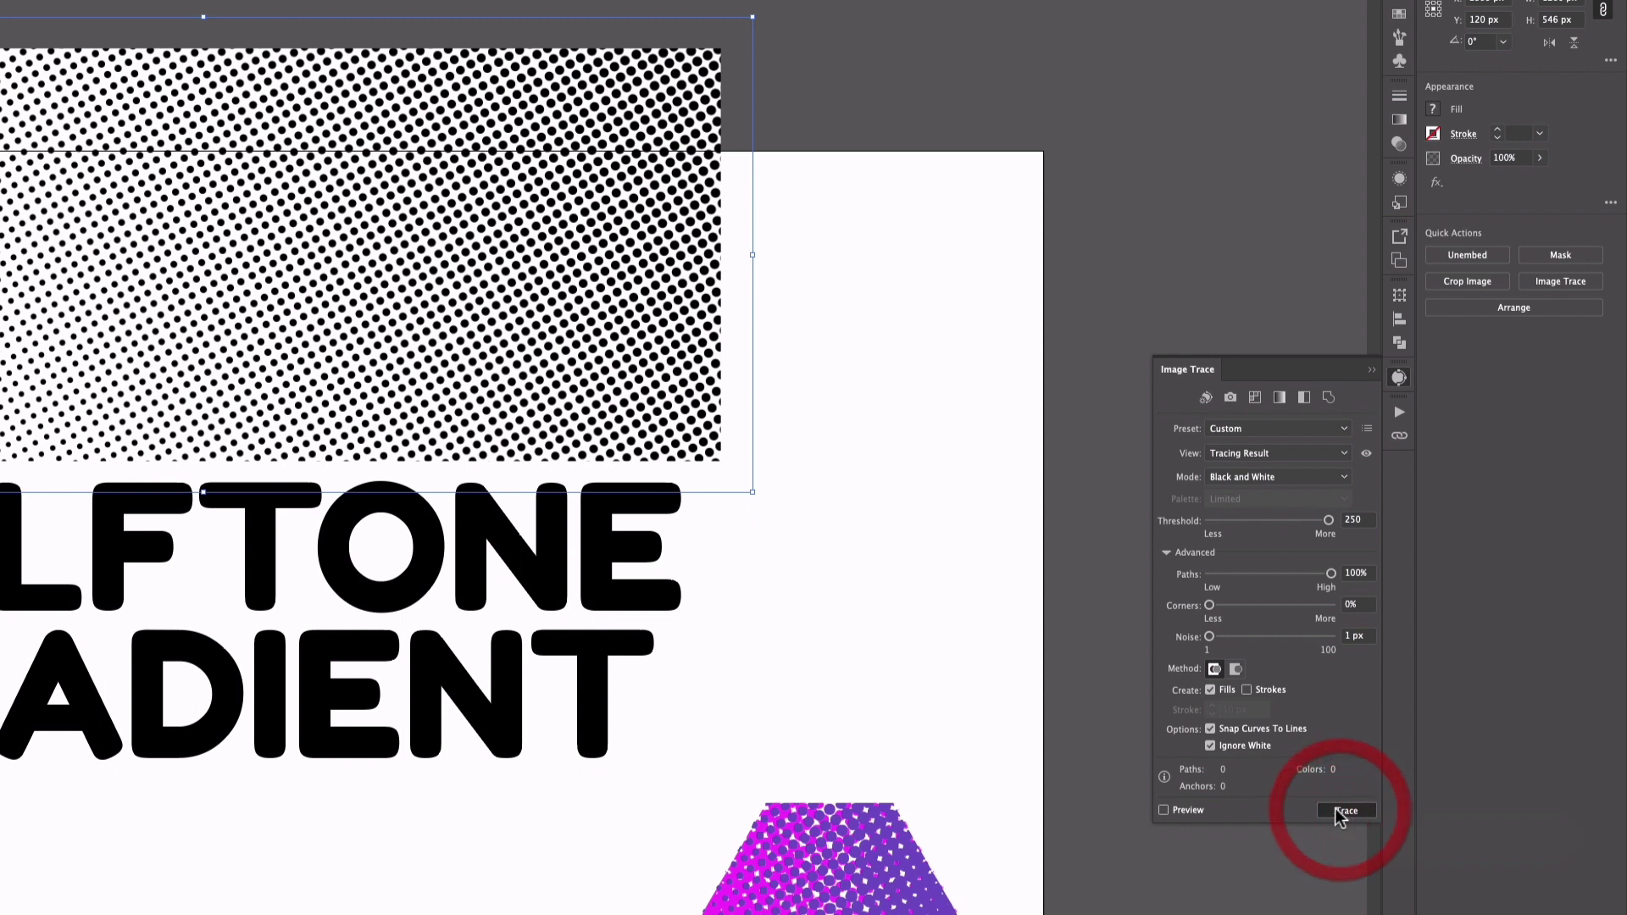
left_click(1480, 312)
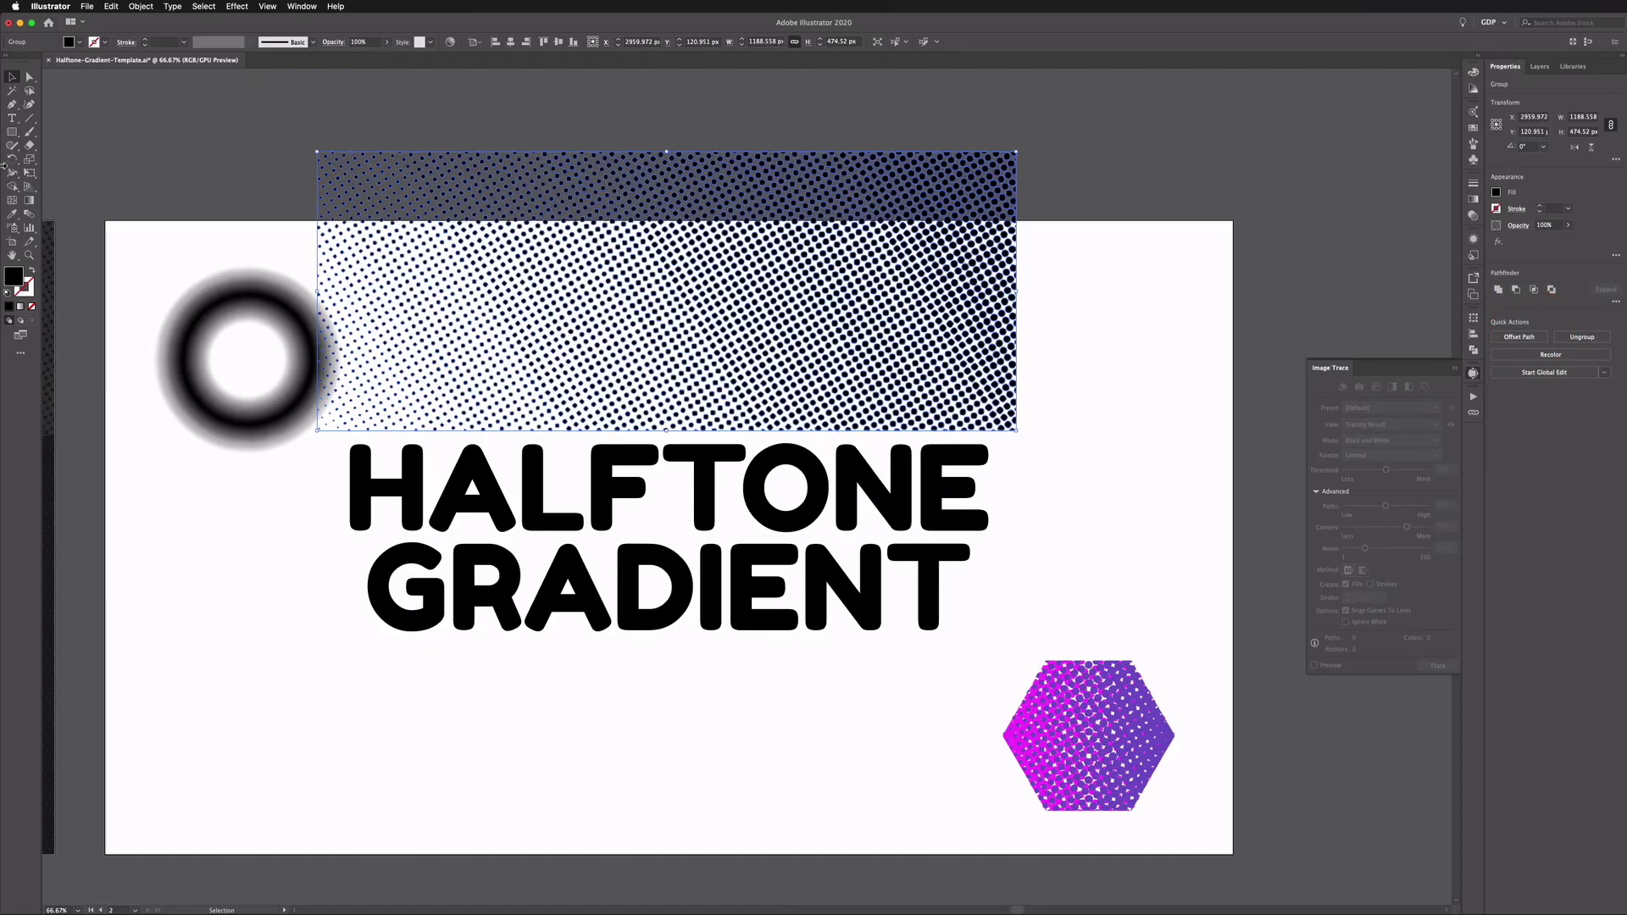
Move the traced dots onto the HALFTONE GRADIENT title and fill them cyan.
left_click(11, 78)
left_click_drag(709, 288, 707, 521)
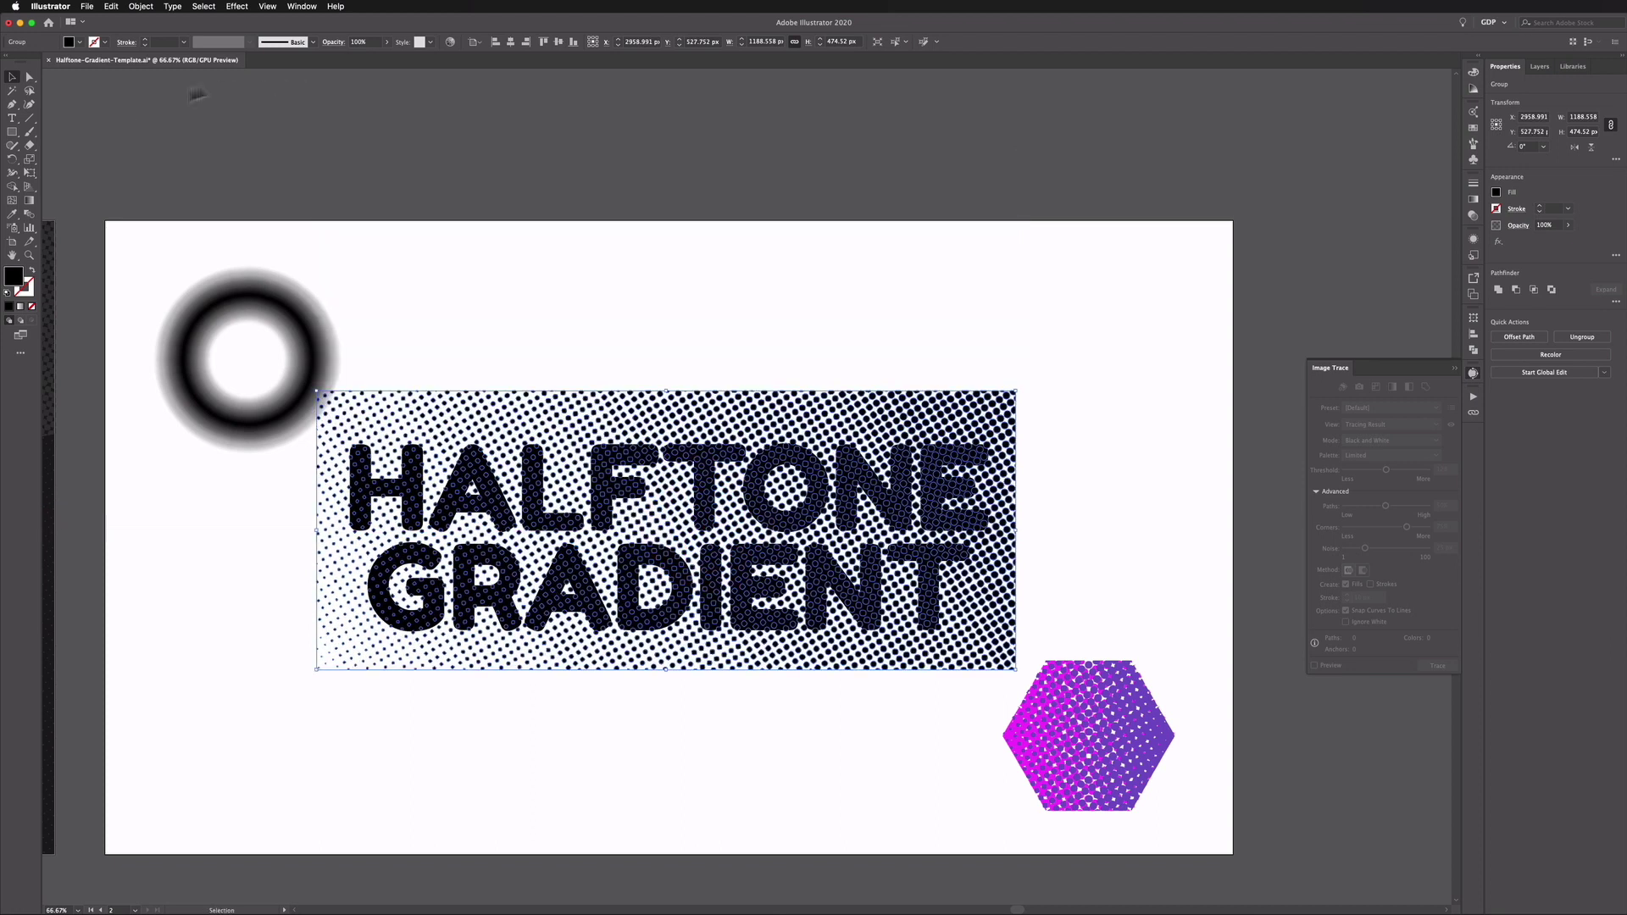
left_click(80, 41)
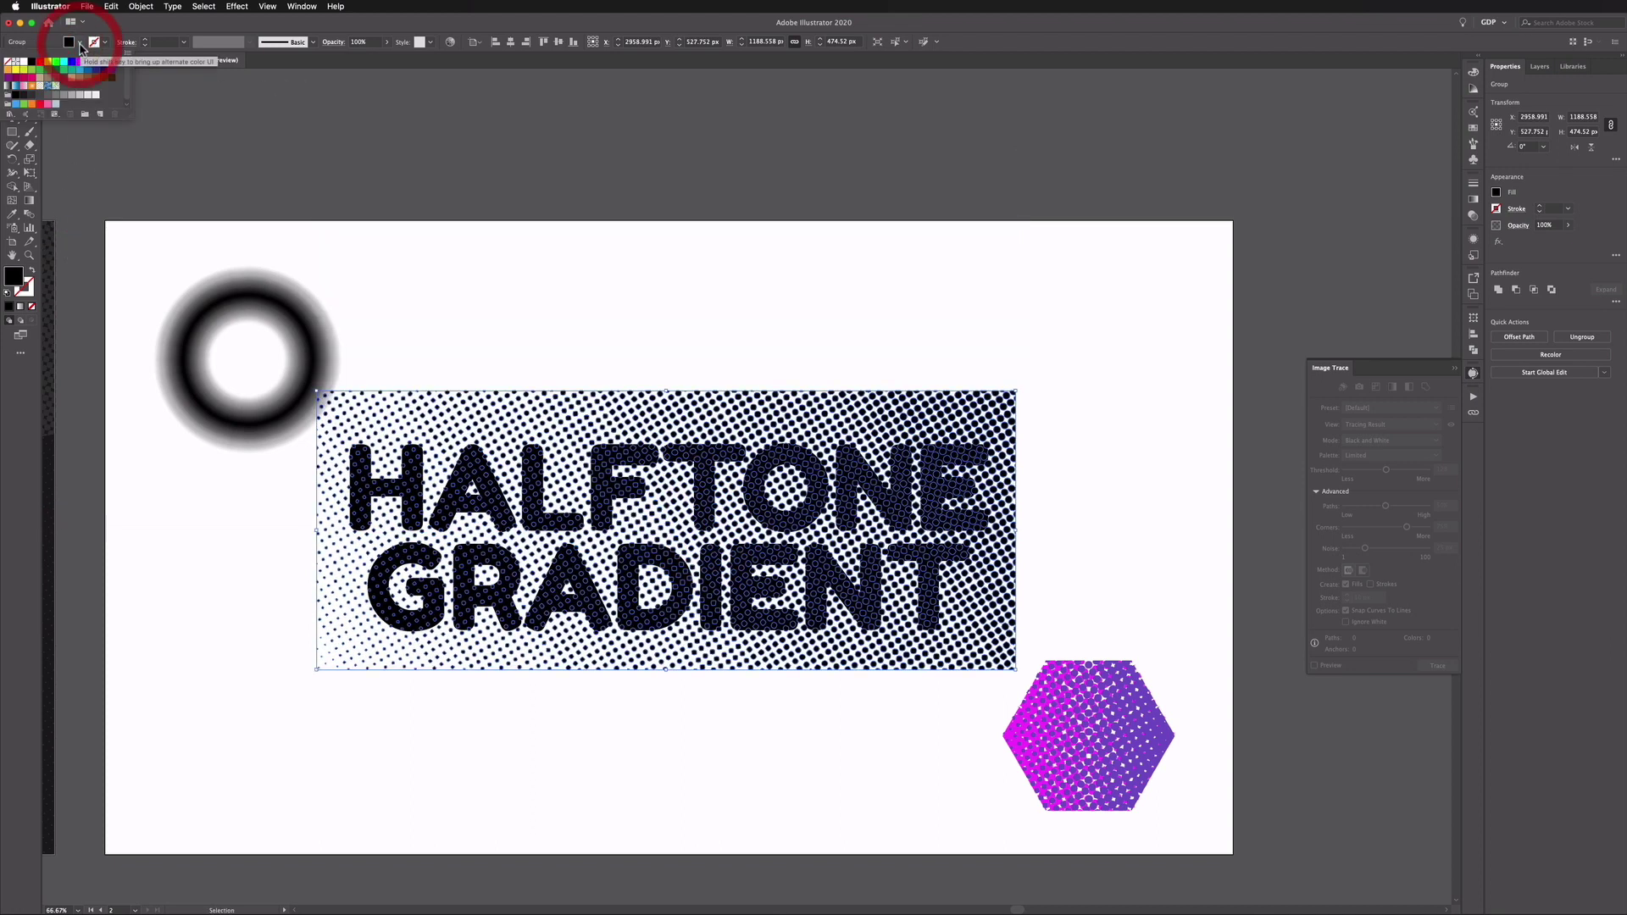
left_click(78, 68)
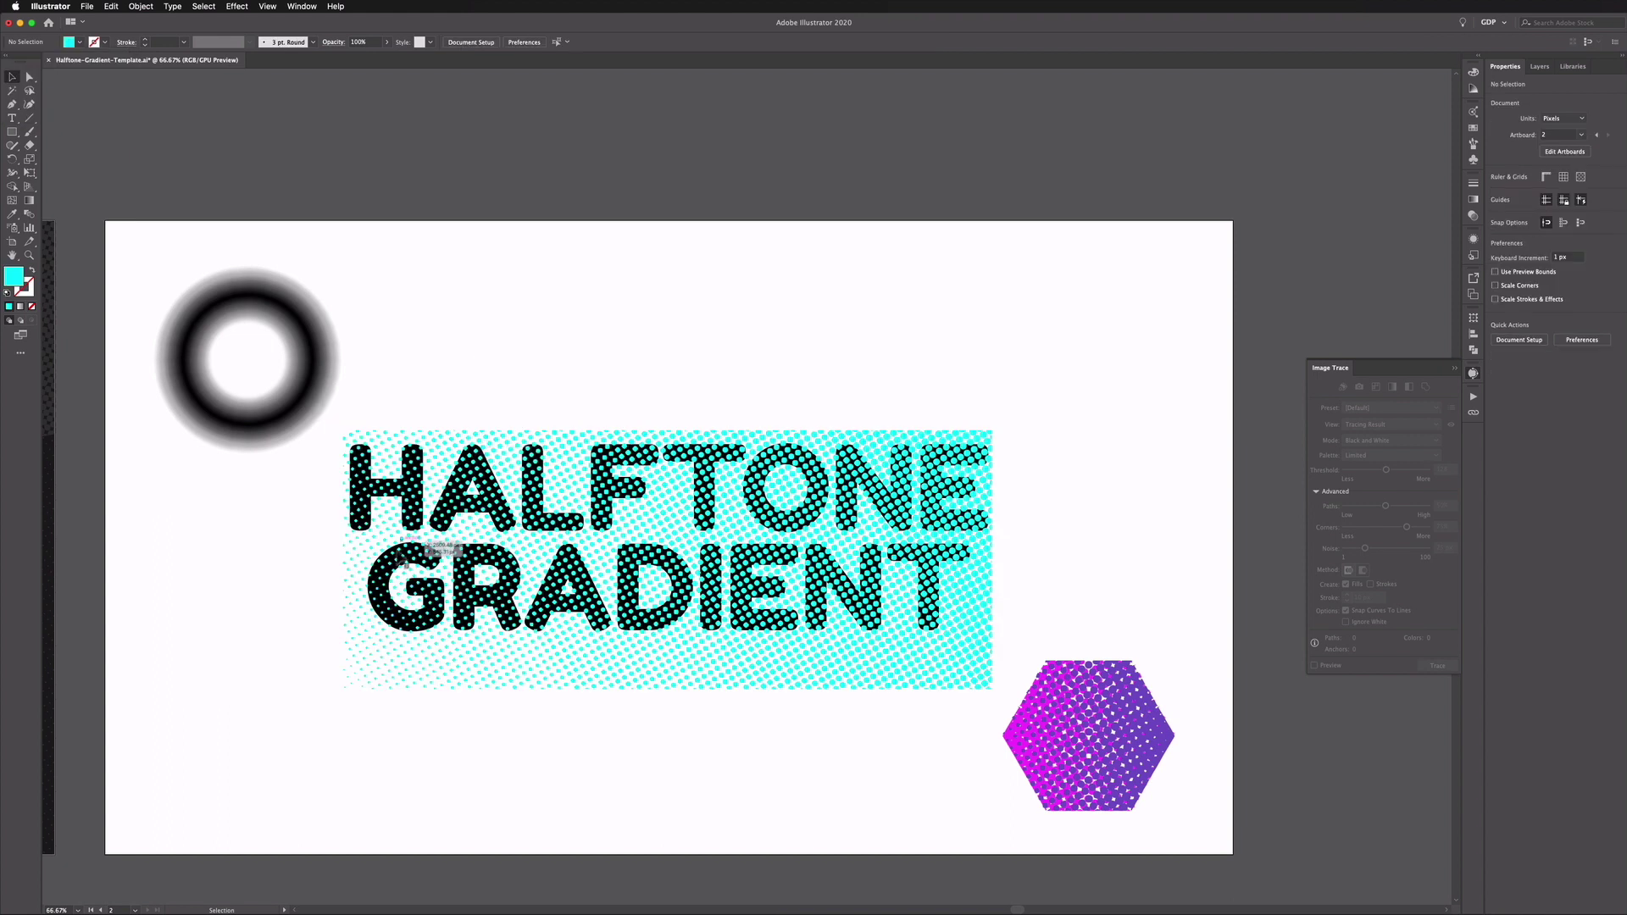
Select the HALFTONE GRADIENT text group and briefly view its anchor points.
left_click(390, 596)
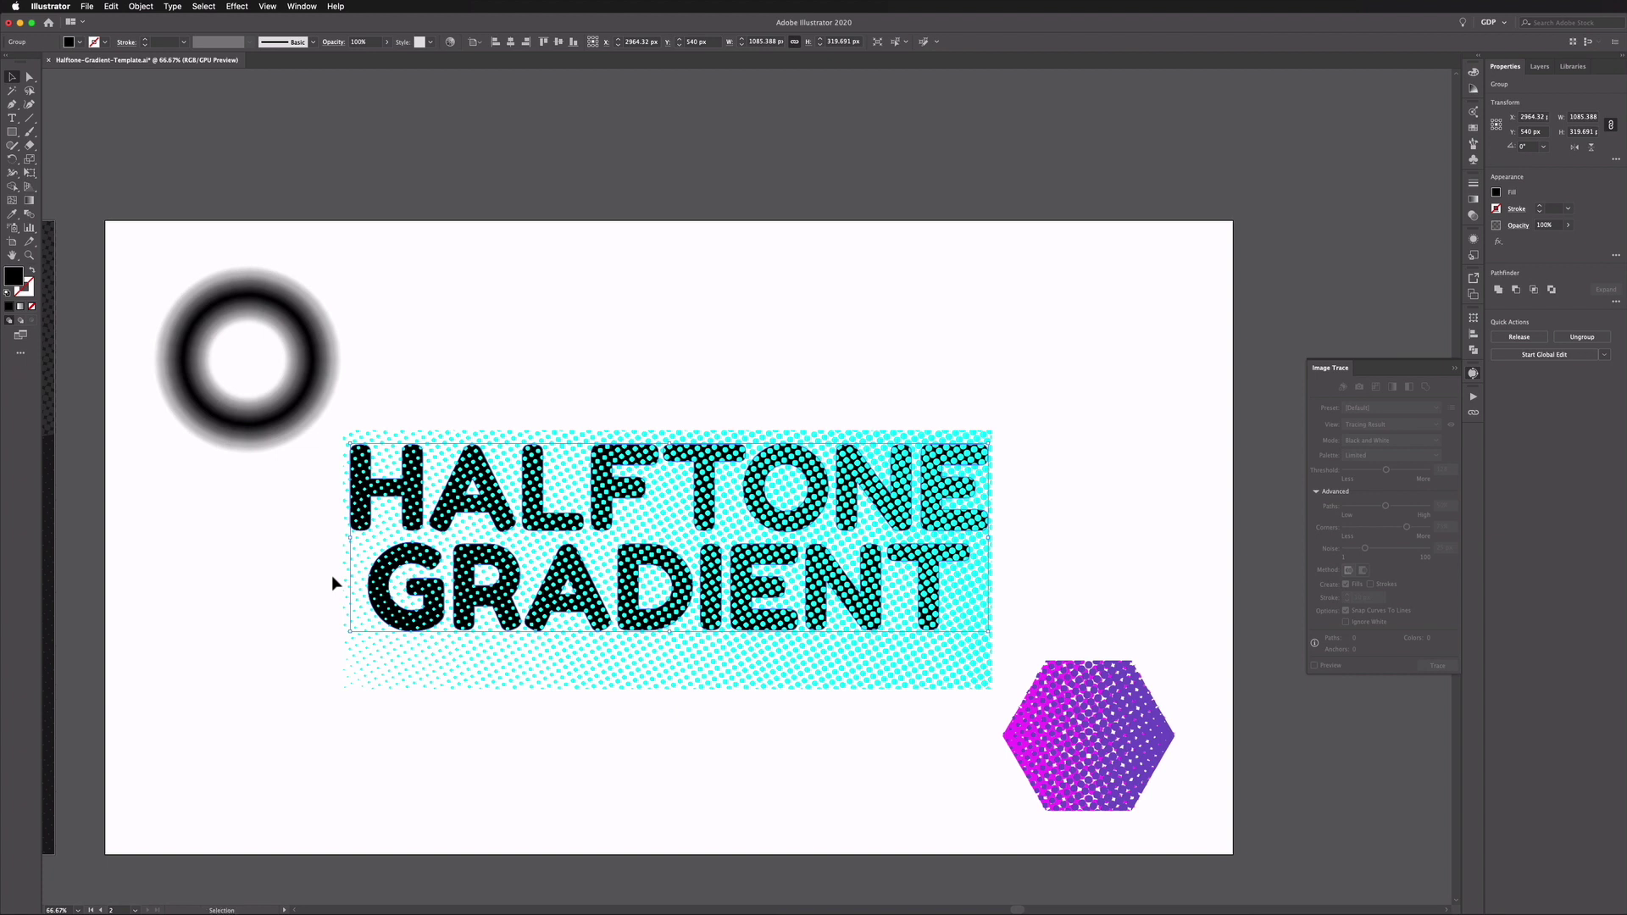
key("a")
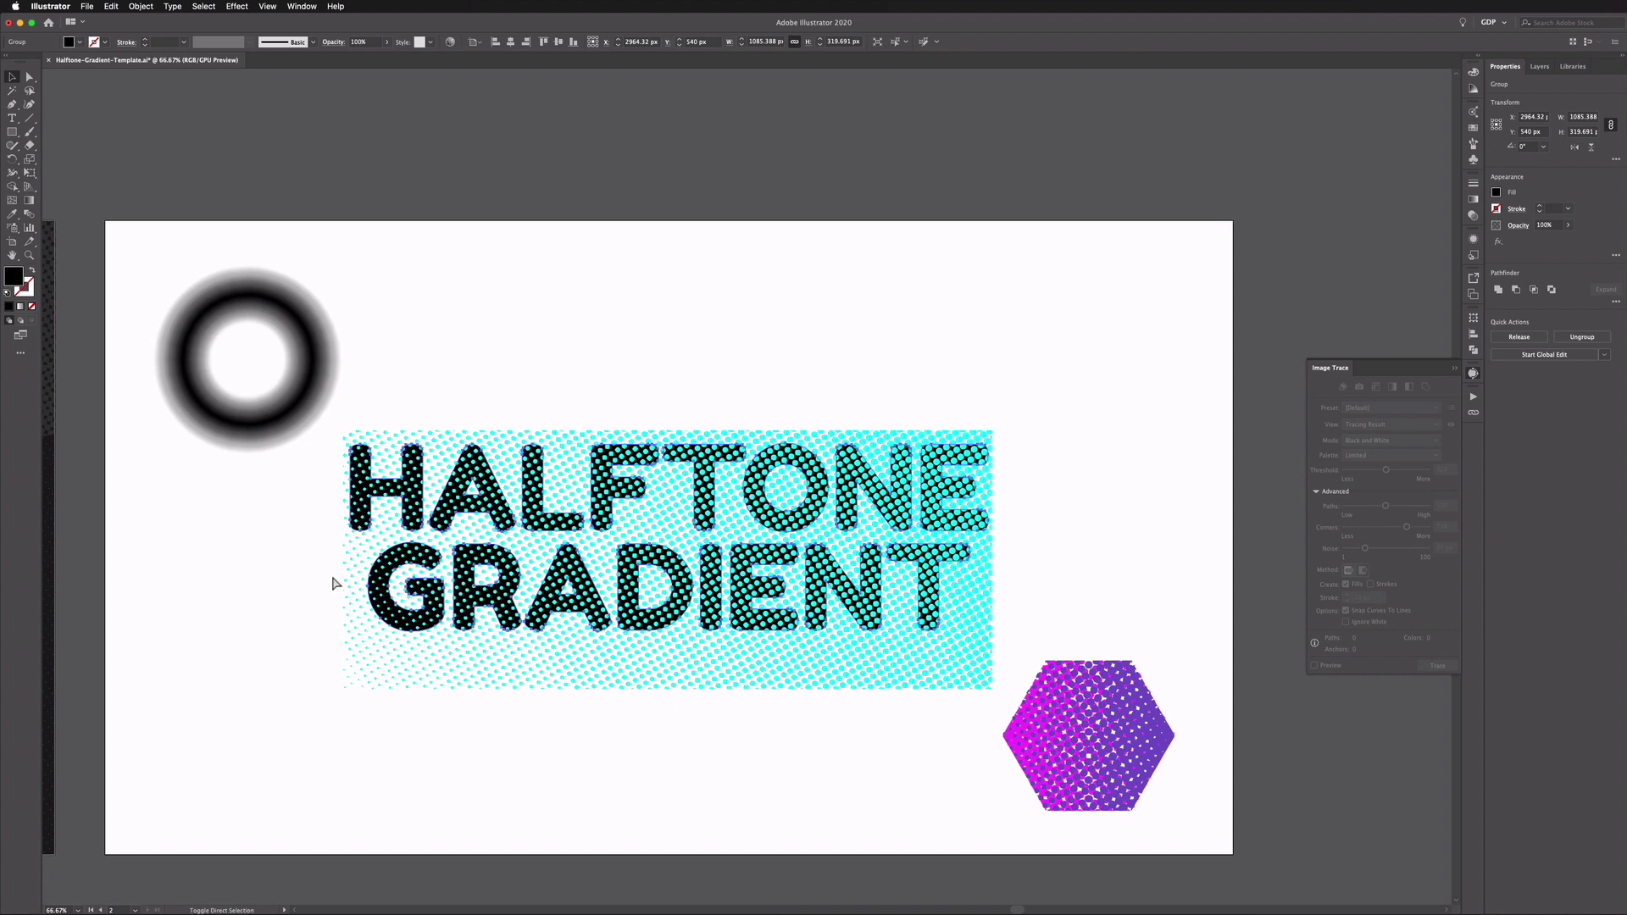
key("v")
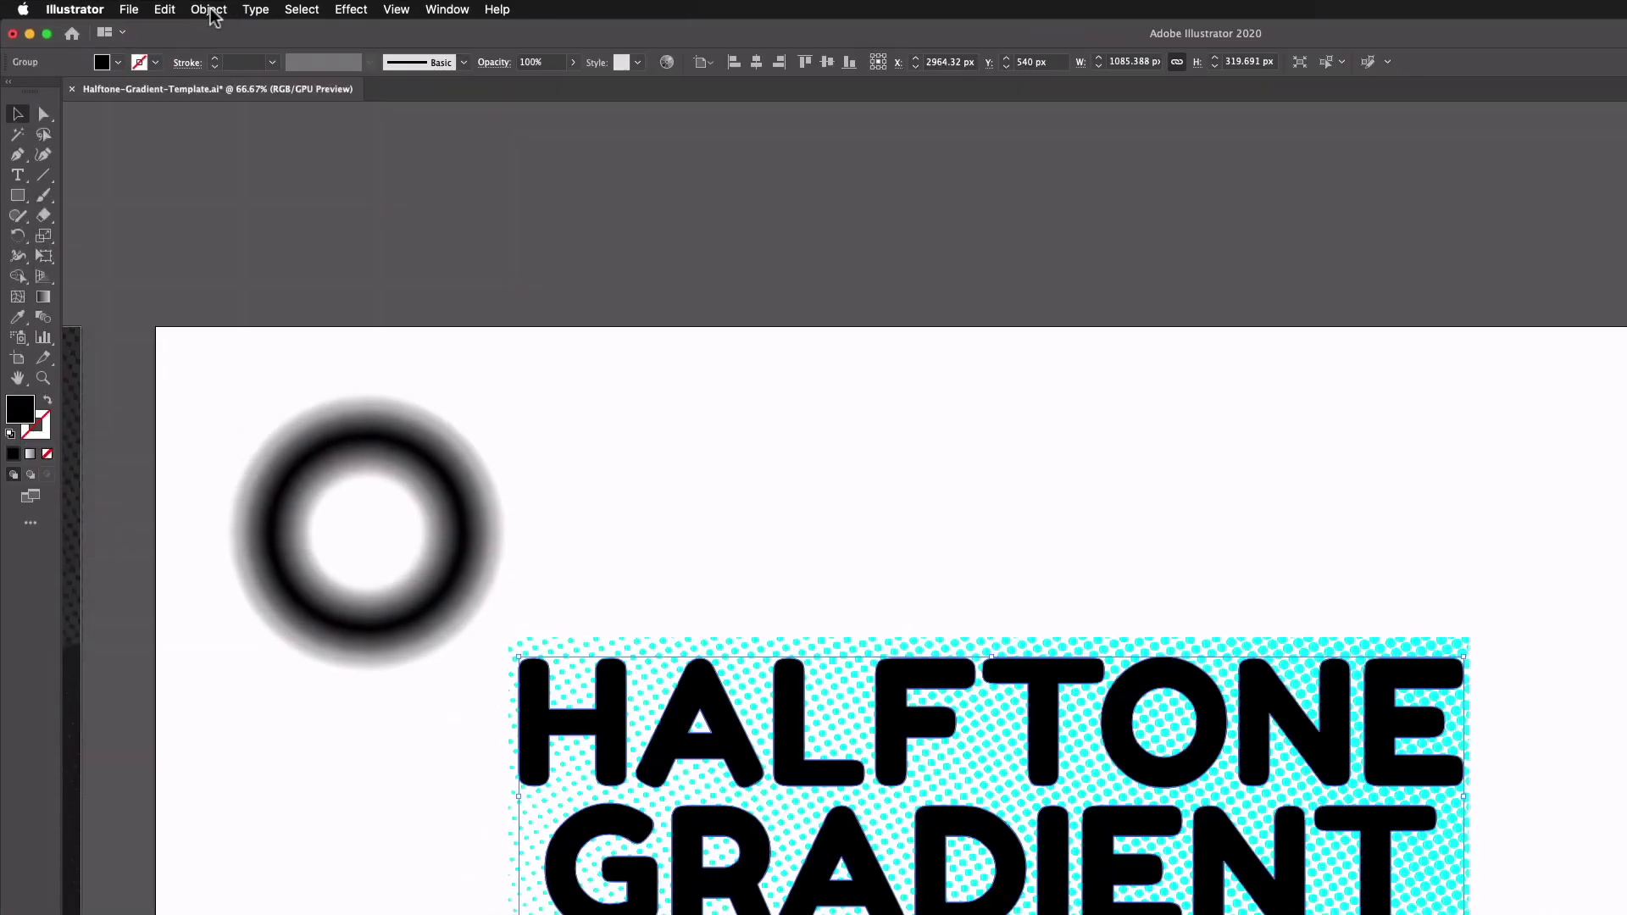
Make the letters a compound path and clip the halftone dots to them.
left_click(208, 10)
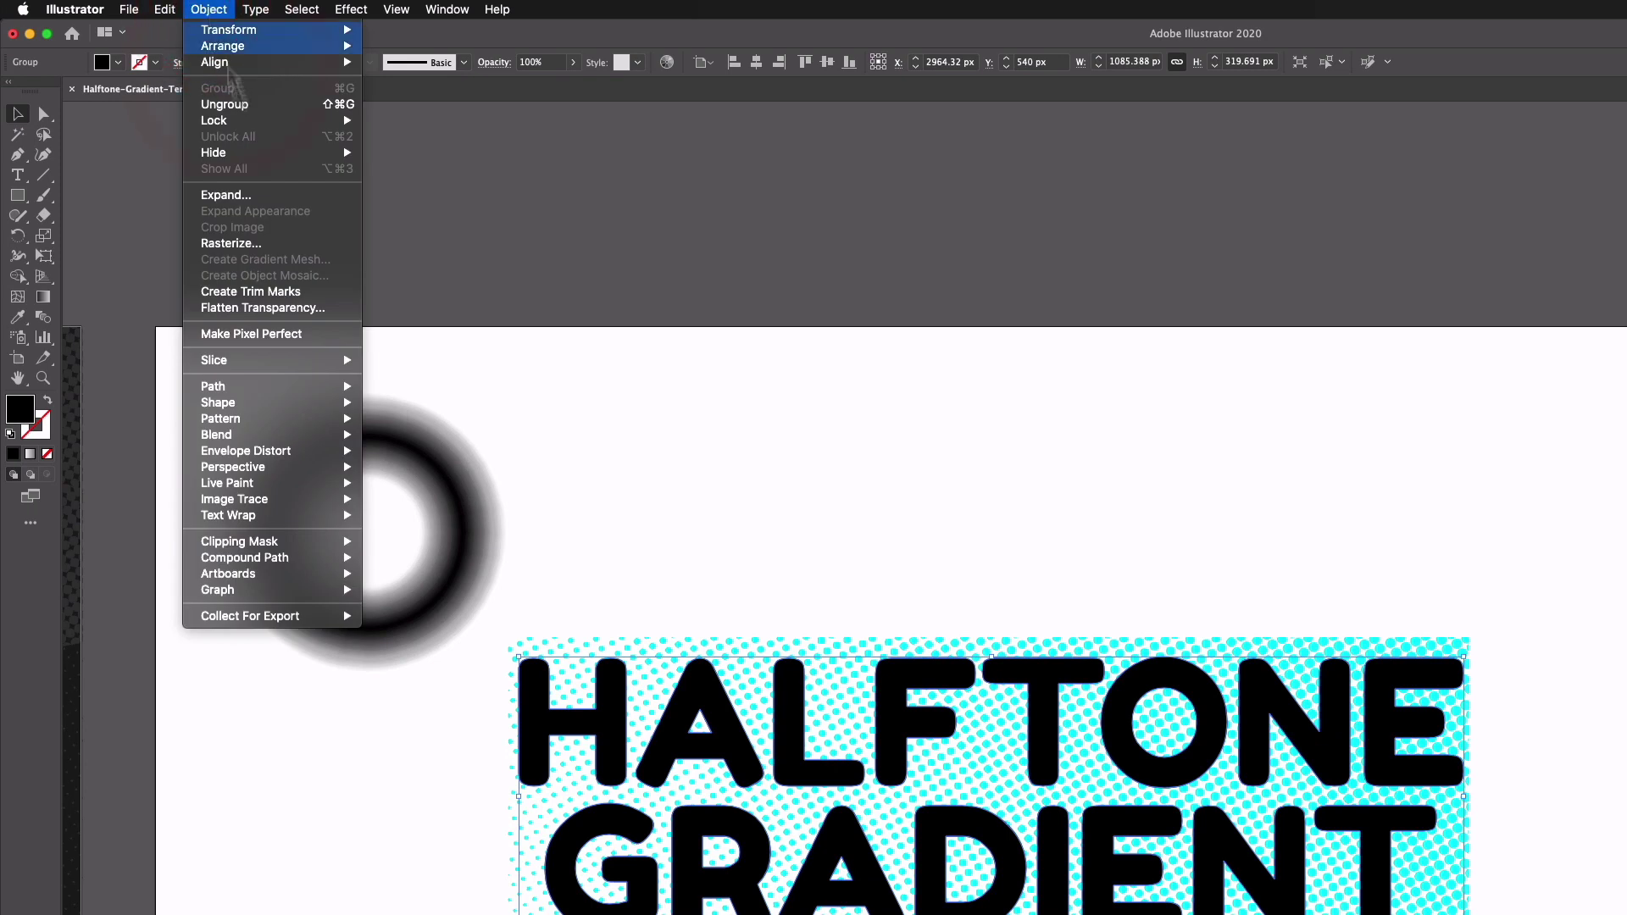
left_click(394, 556)
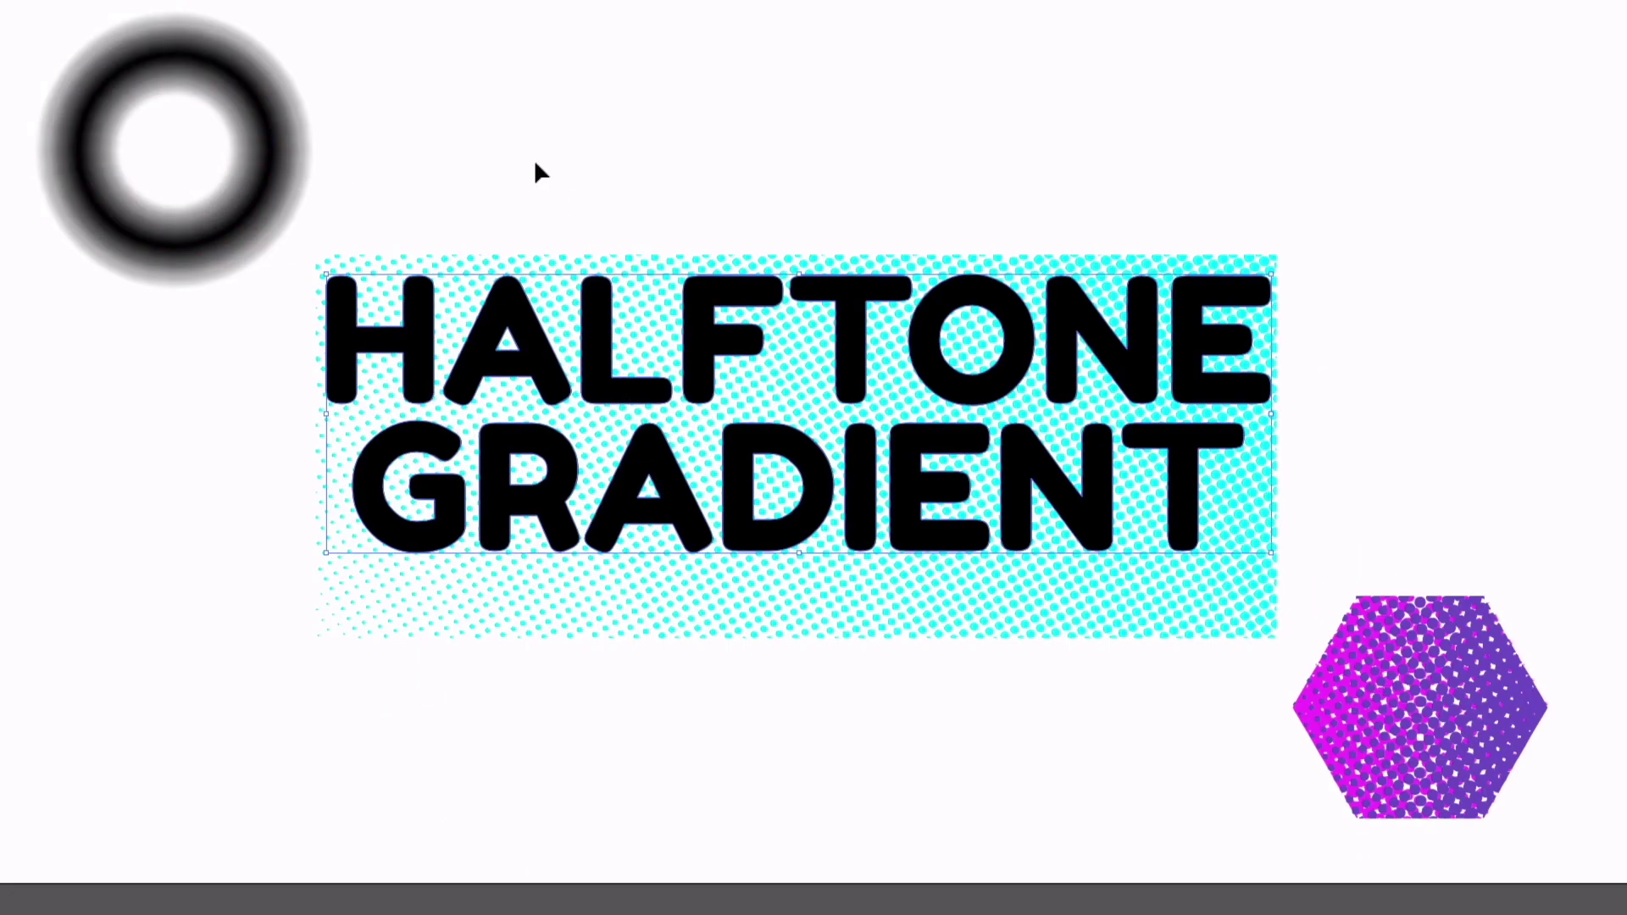
left_click(573, 214)
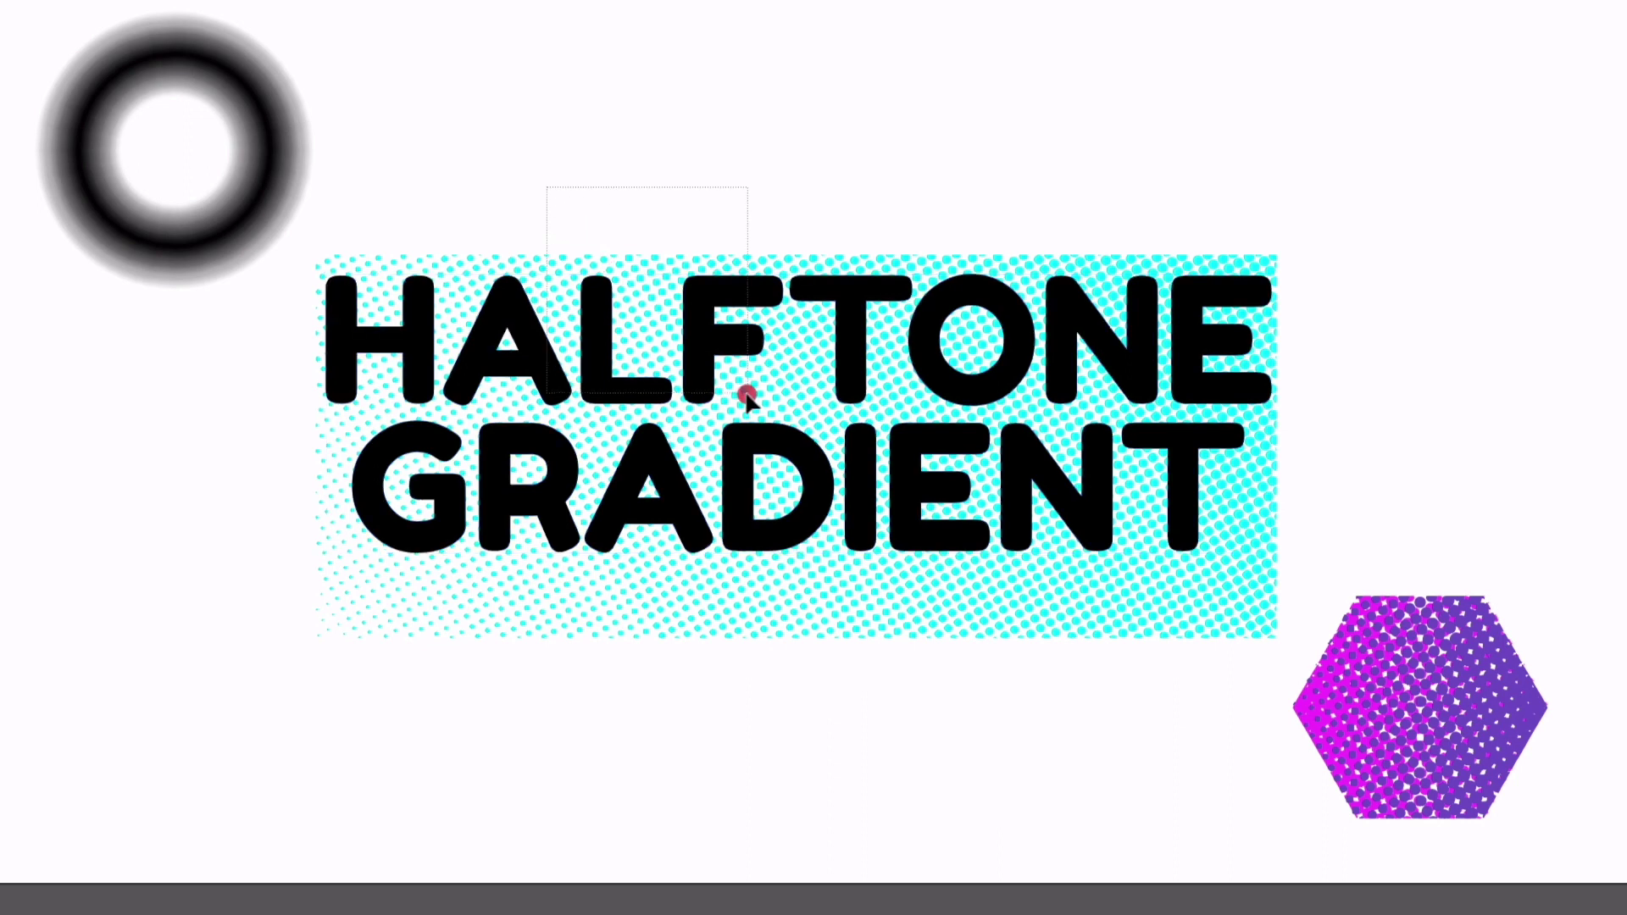
left_click(744, 389)
right_click(721, 347)
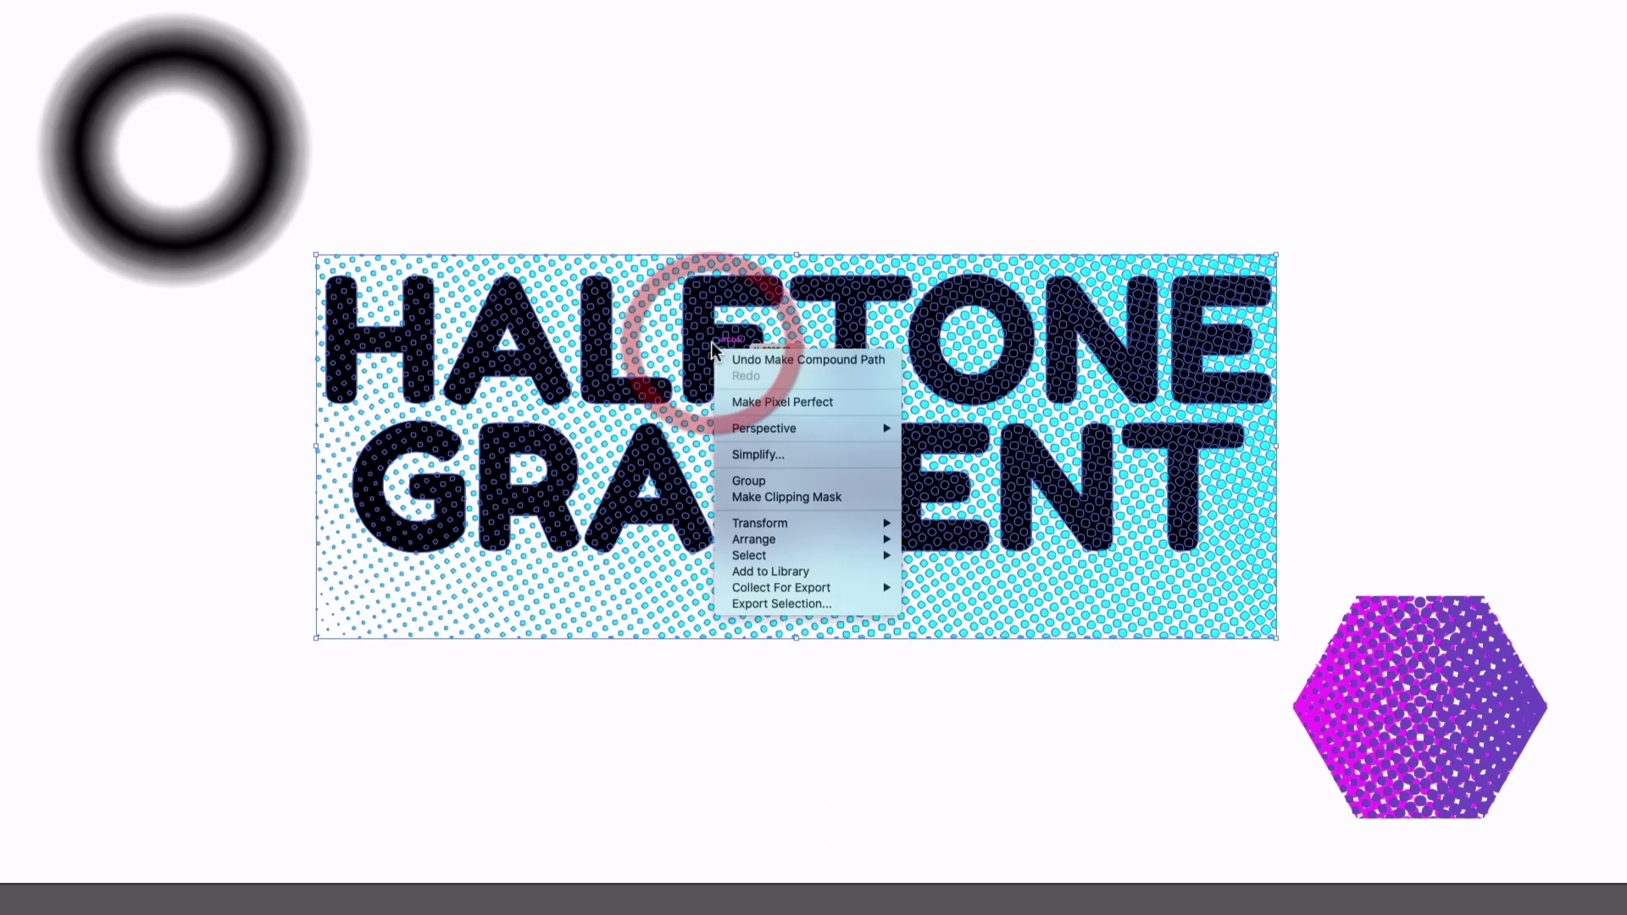
left_click(740, 500)
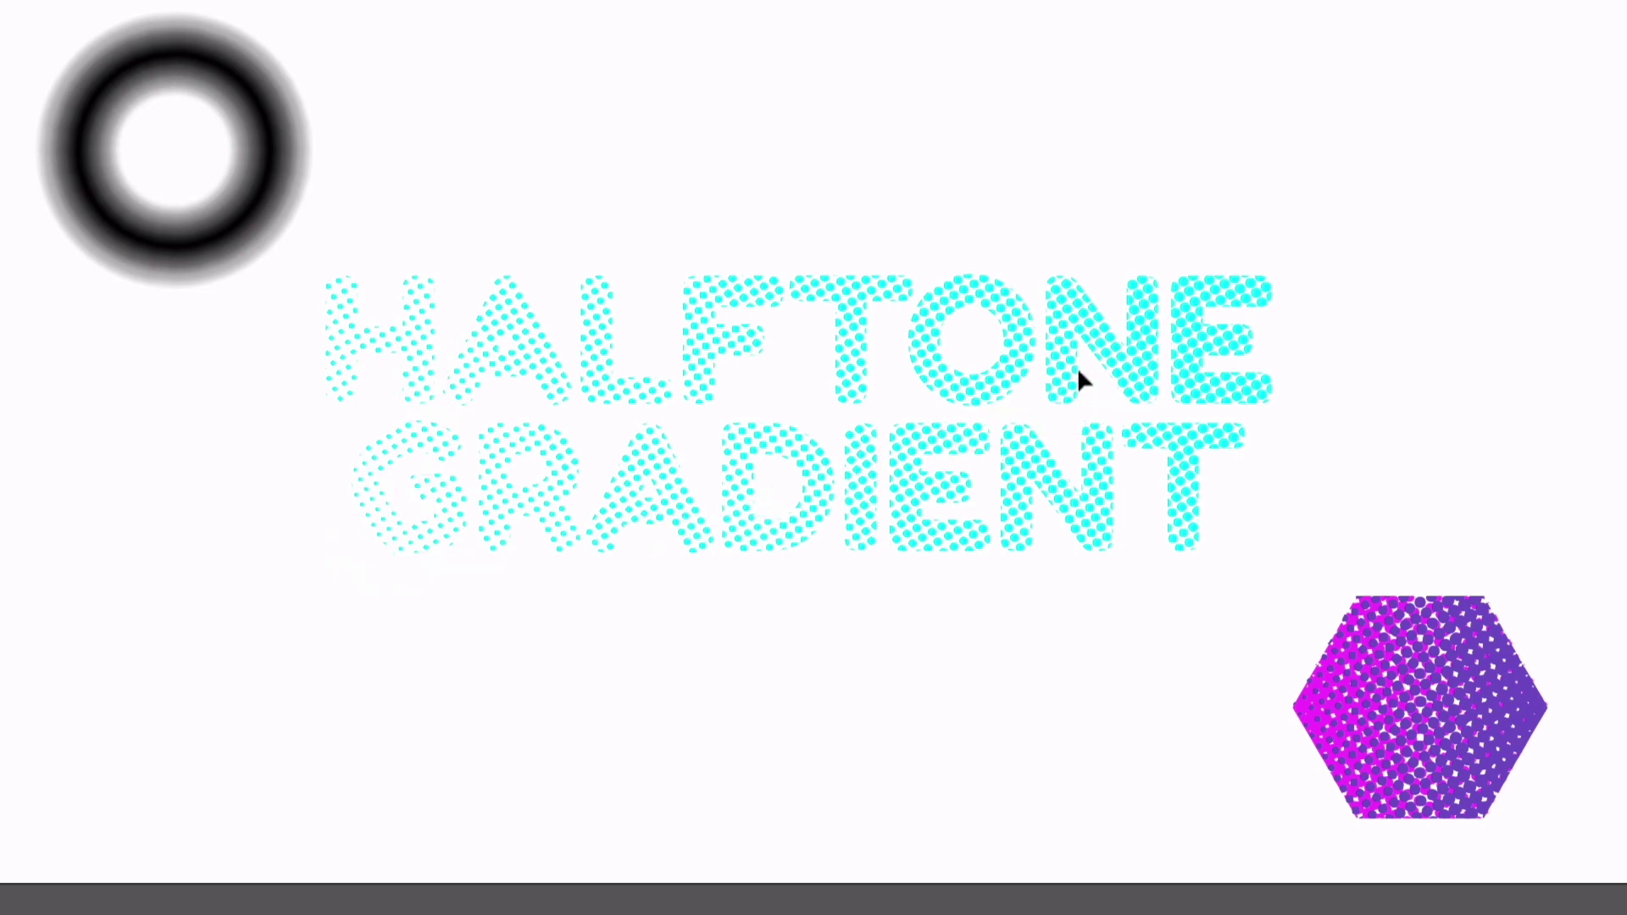
Inside the clip group, recolour the halftone dots blue.
double_click(1071, 318)
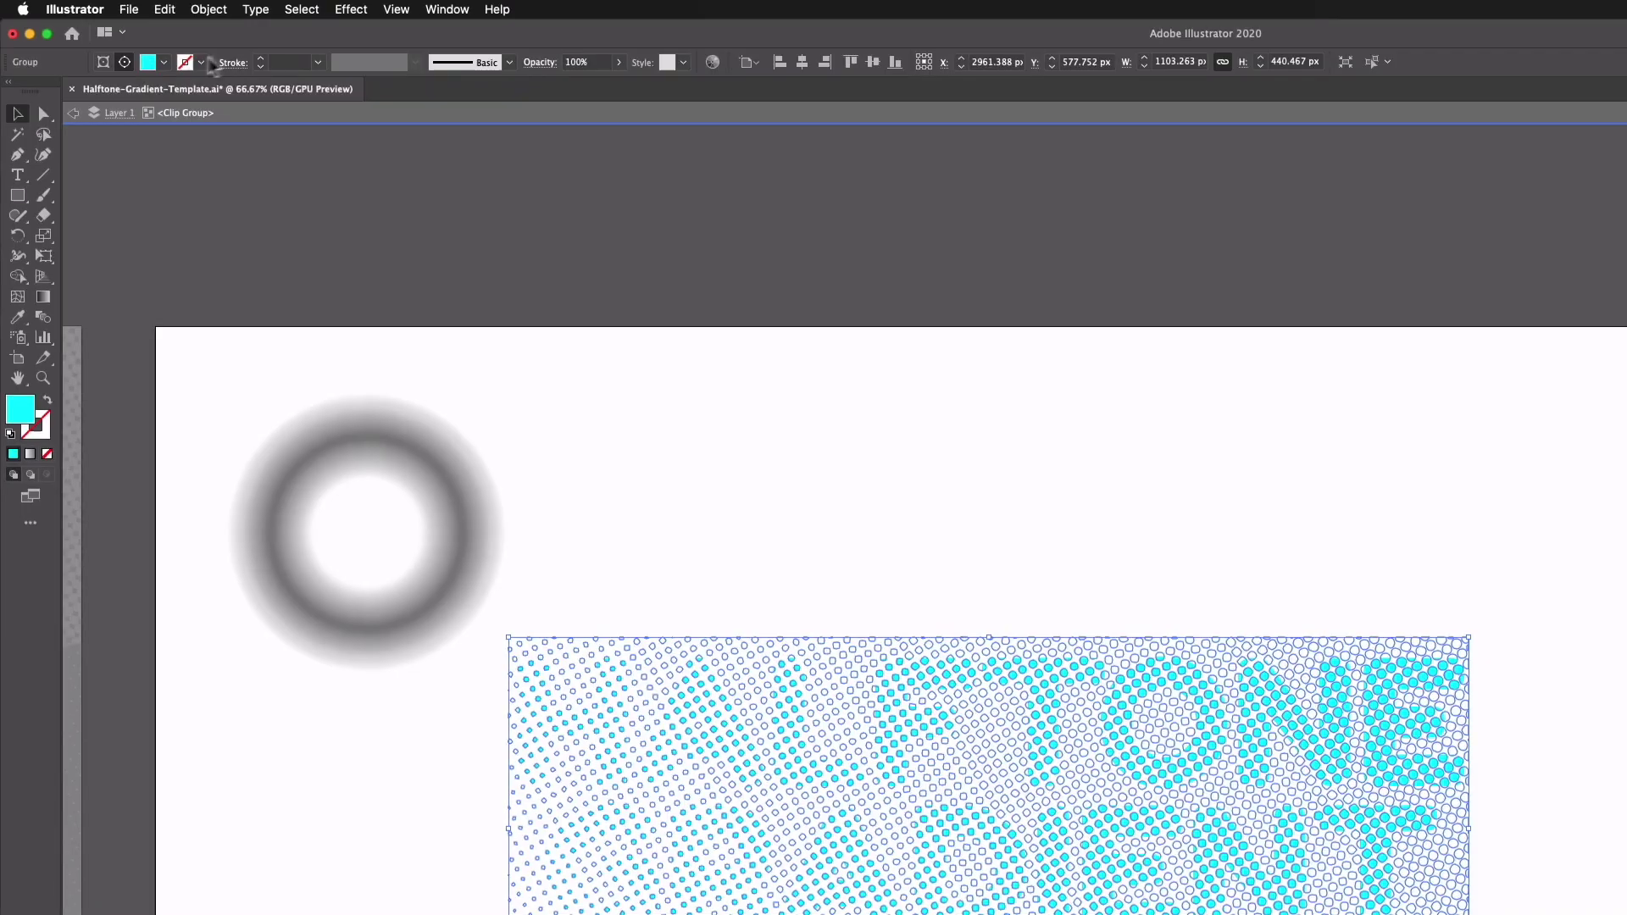
left_click(165, 63)
left_click(106, 91)
double_click(806, 603)
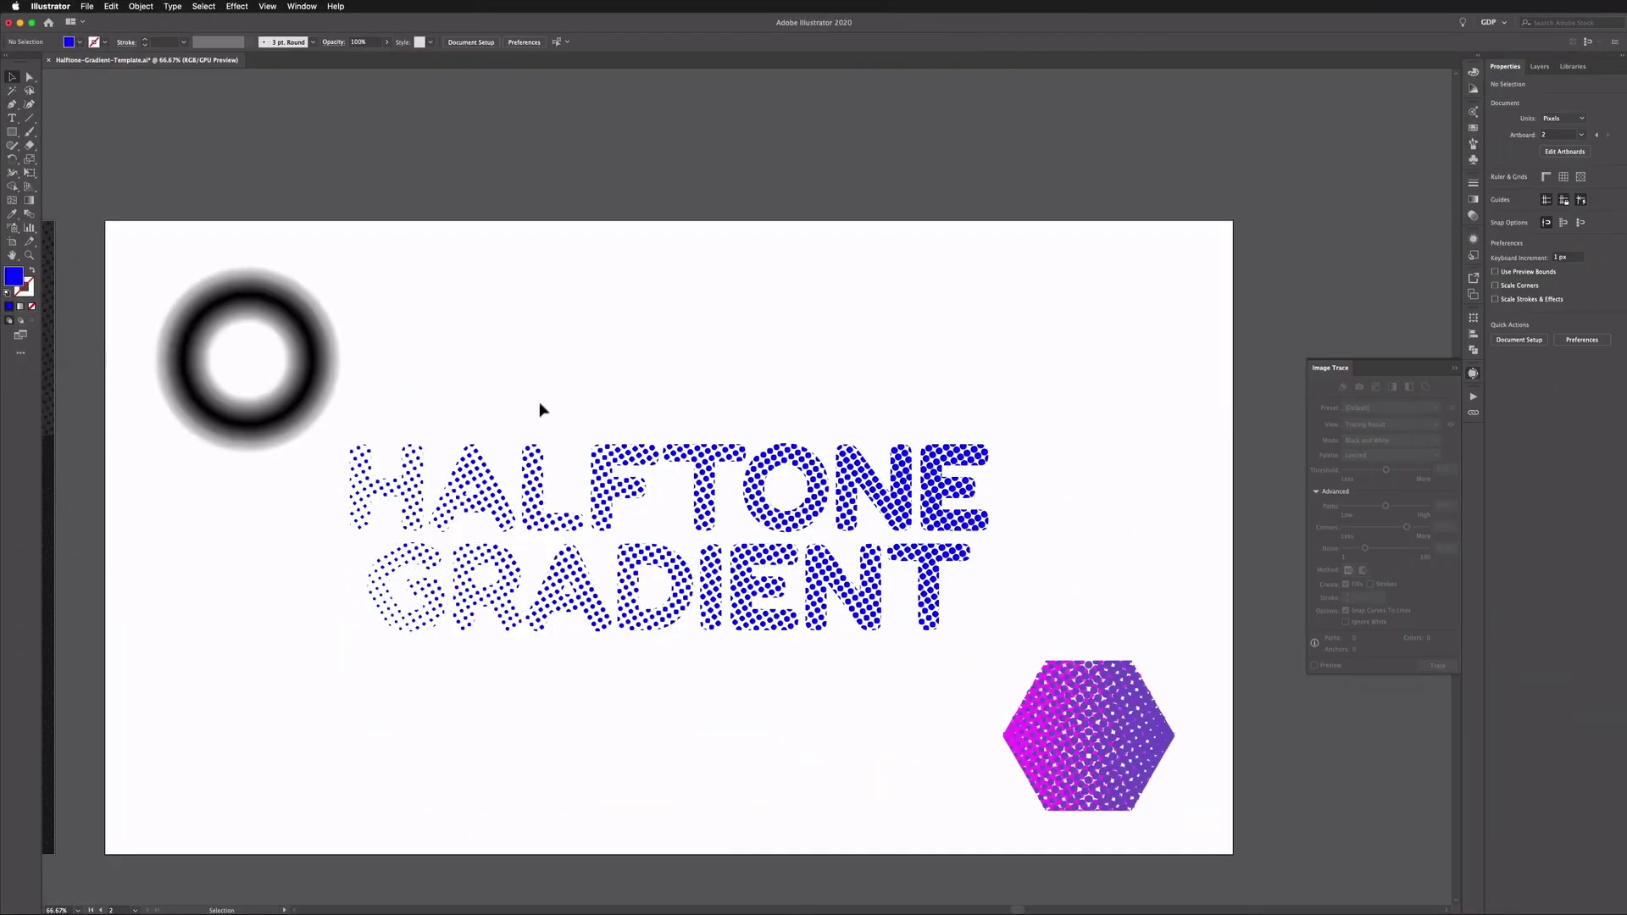
Shift the title up and right, and move the gradient ring lower.
left_click(533, 457)
left_click_drag(533, 458, 687, 300)
left_click(290, 416)
left_click_drag(291, 417, 421, 644)
Apply Effect > Pixelate > Color Halftone to the zoomed-in gradient ring.
key("super+equal")
key("super+equal")
key("super+equal")
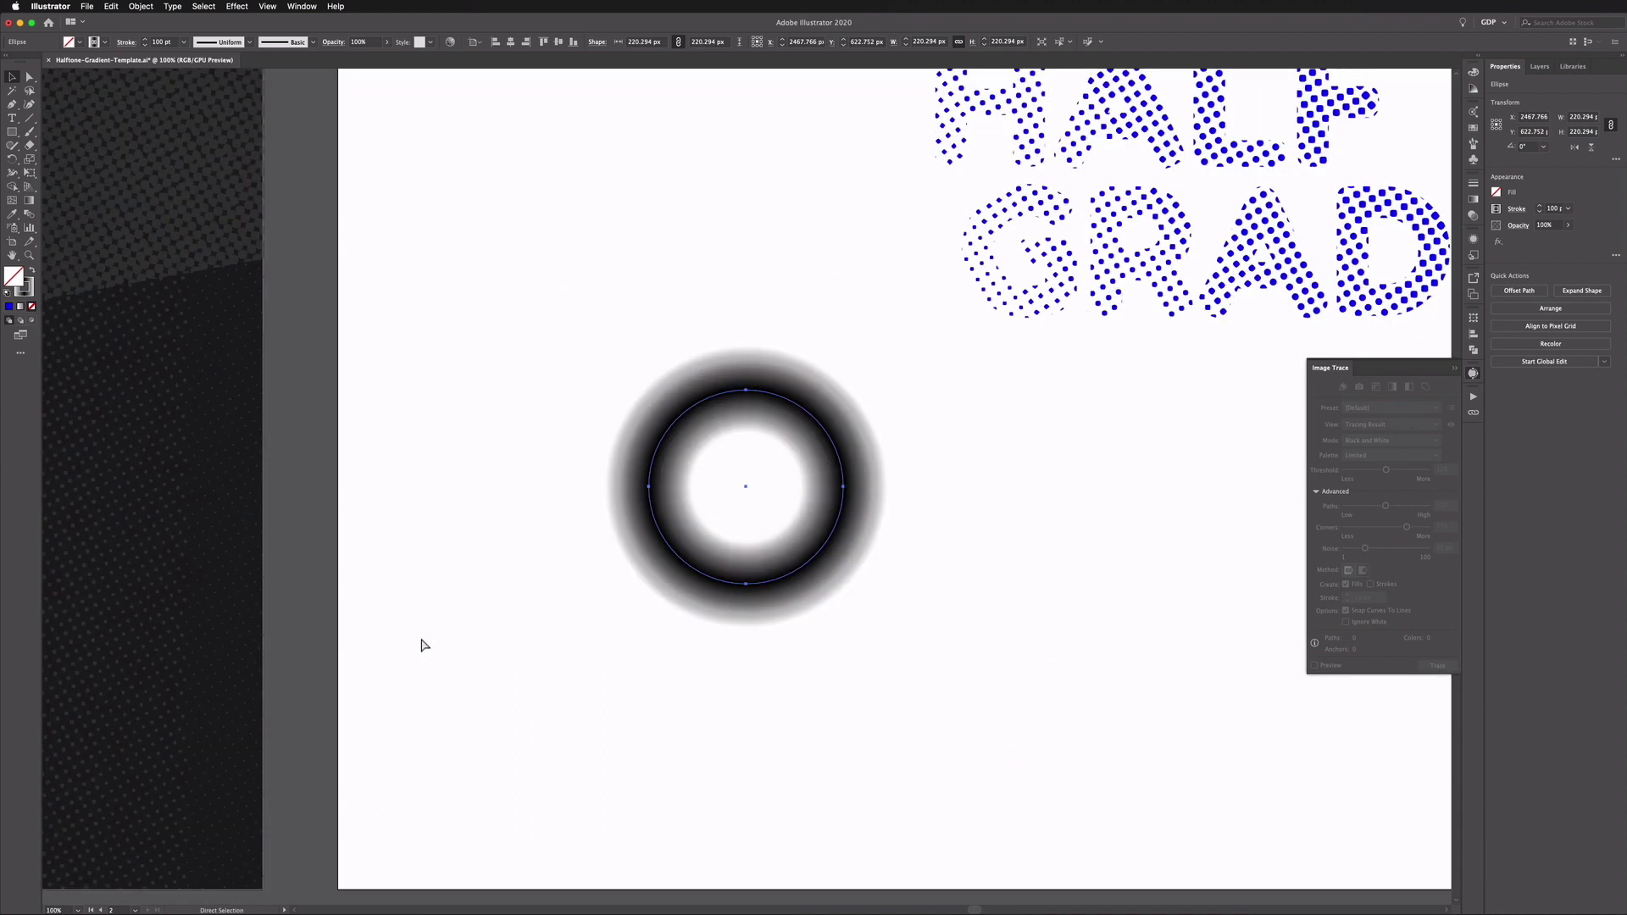
key("g")
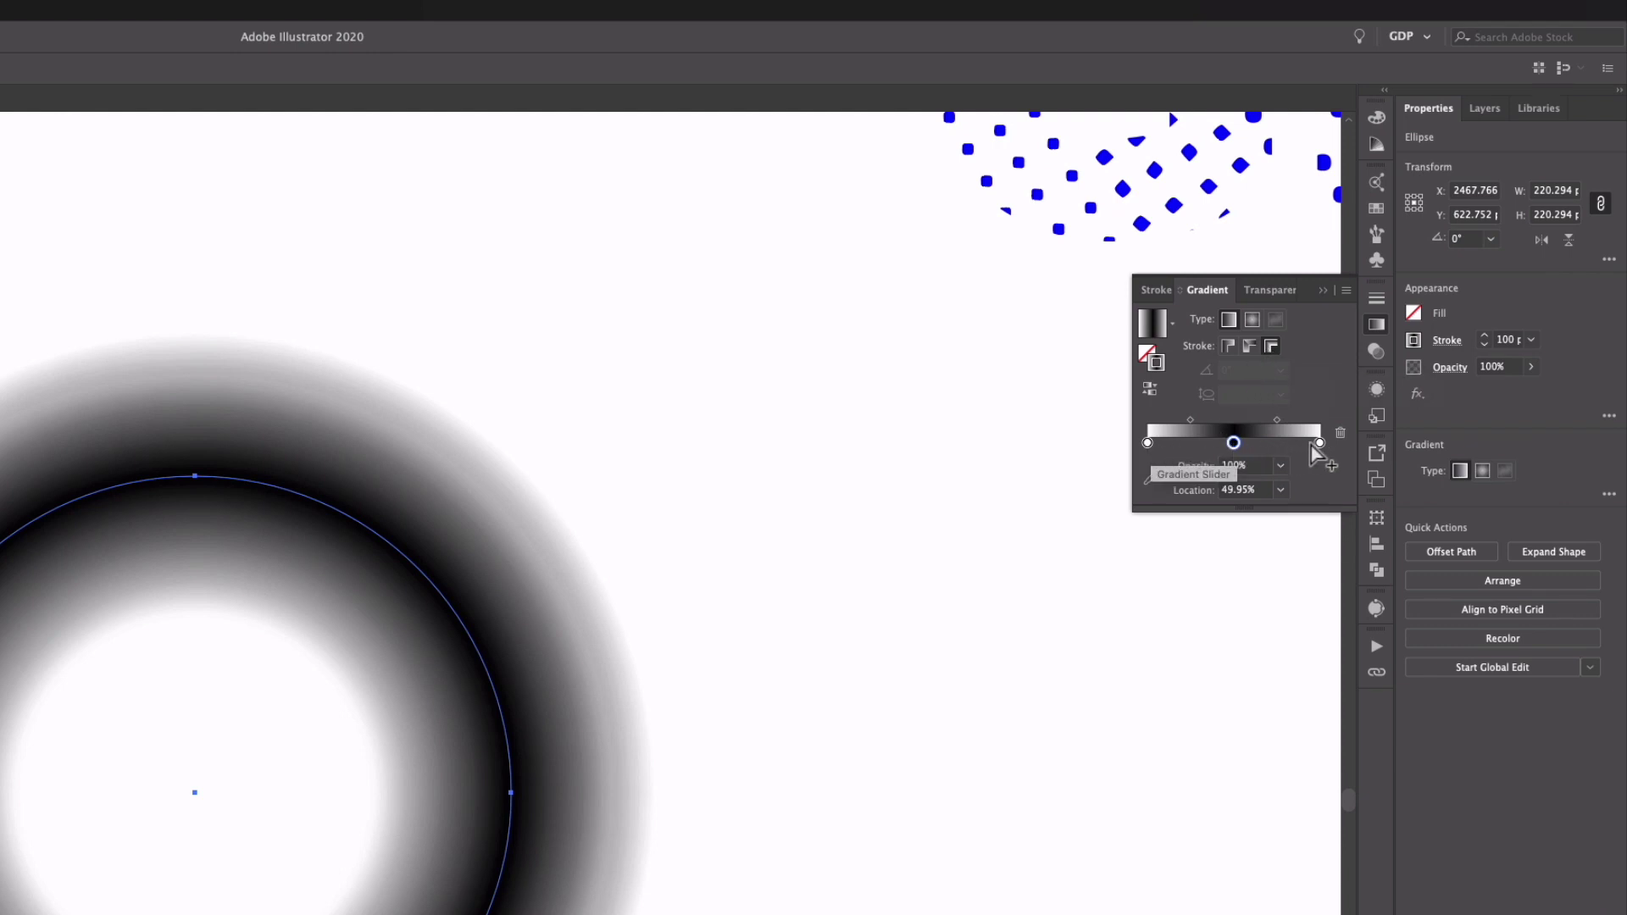
left_click(237, 6)
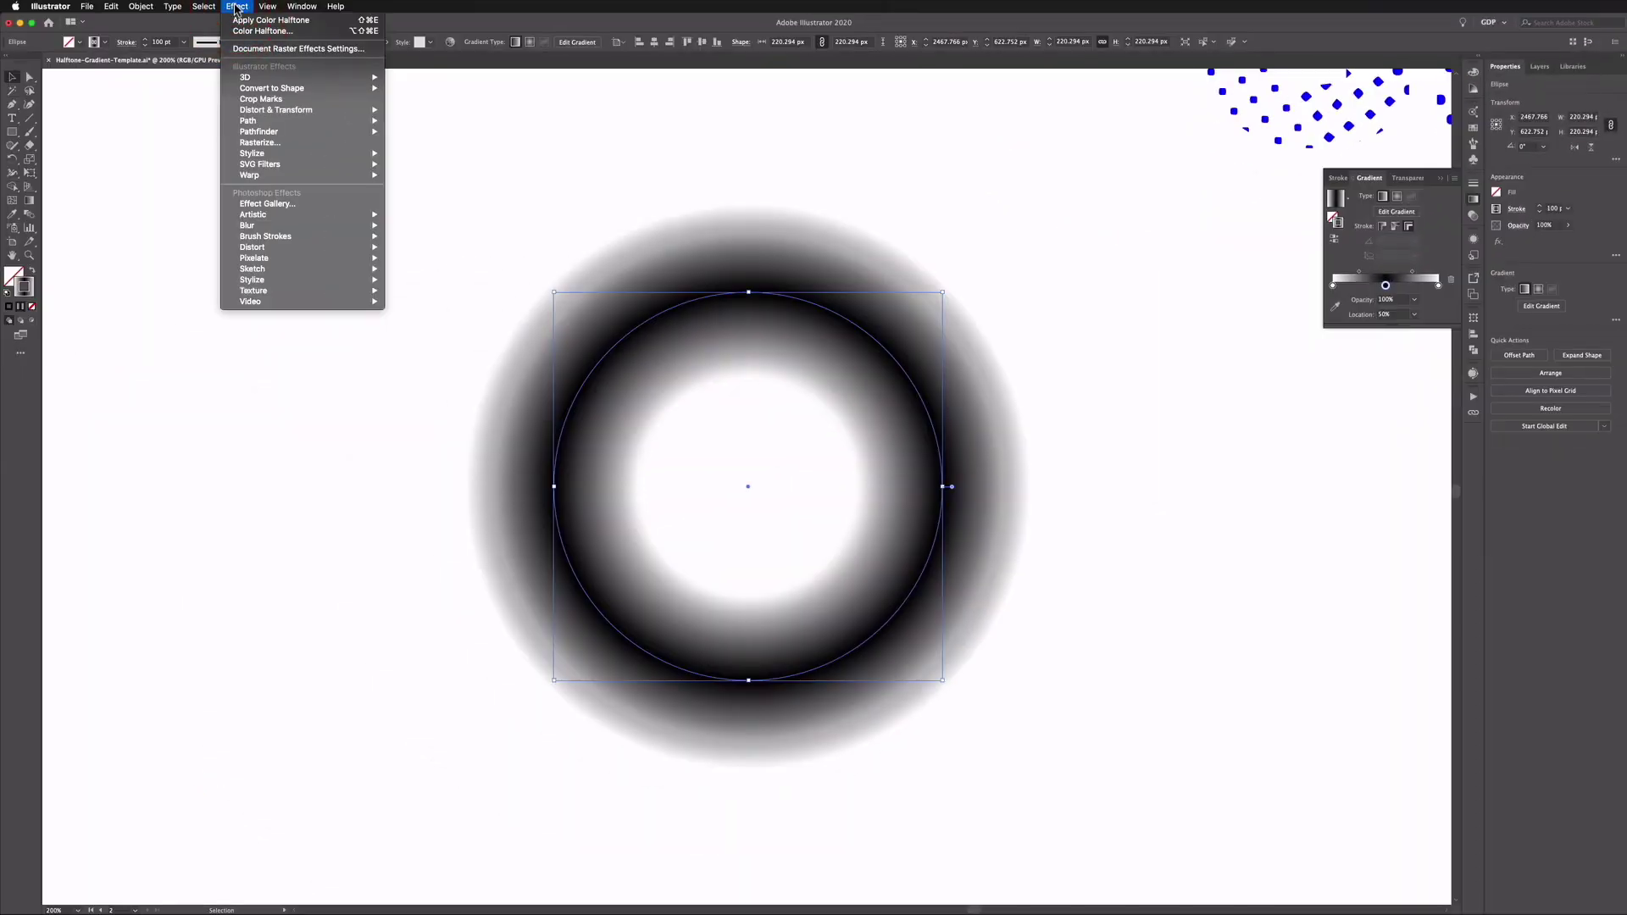
left_click(277, 21)
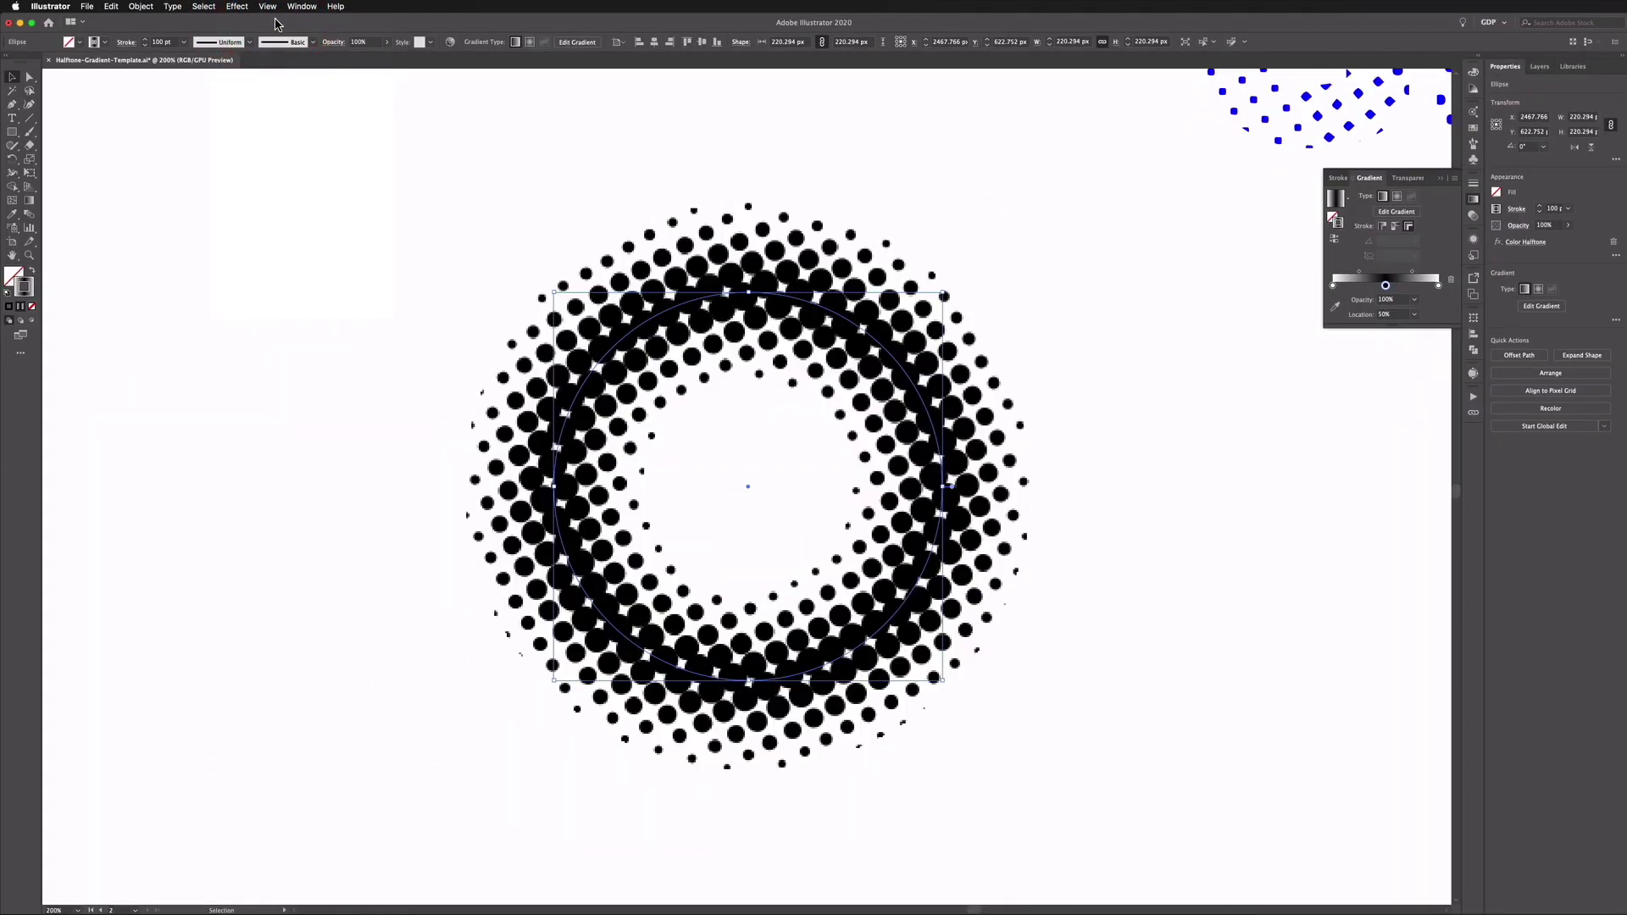
Select the resulting halftone ring and zoom around to inspect its dots.
left_click(282, 192)
key("super+minus")
key("super+minus")
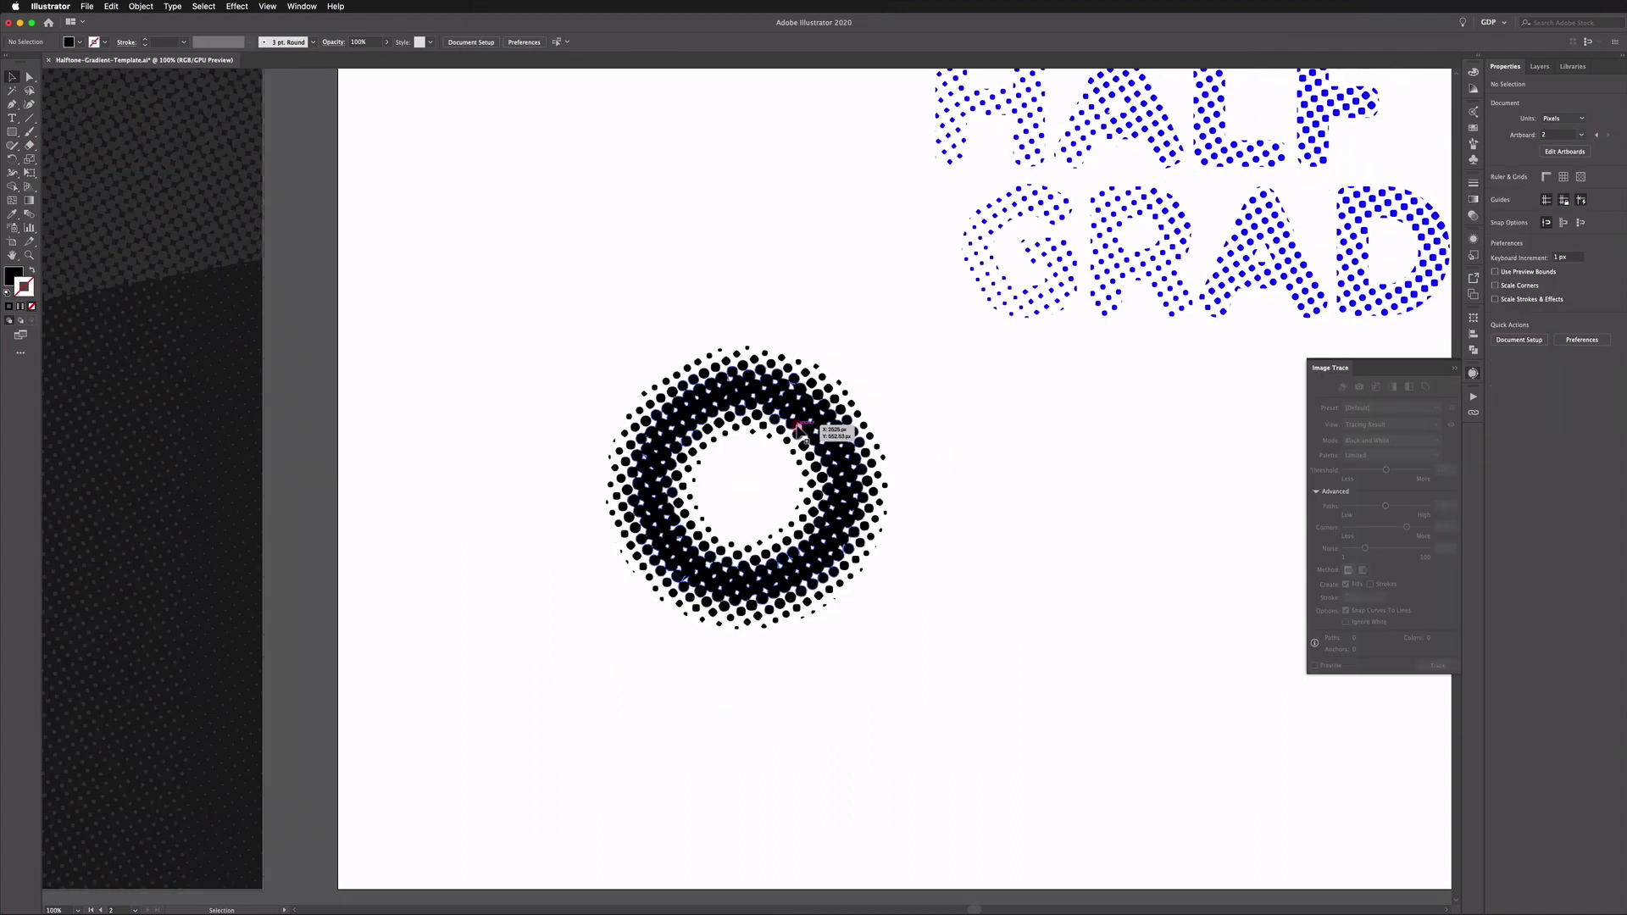
left_click(800, 432)
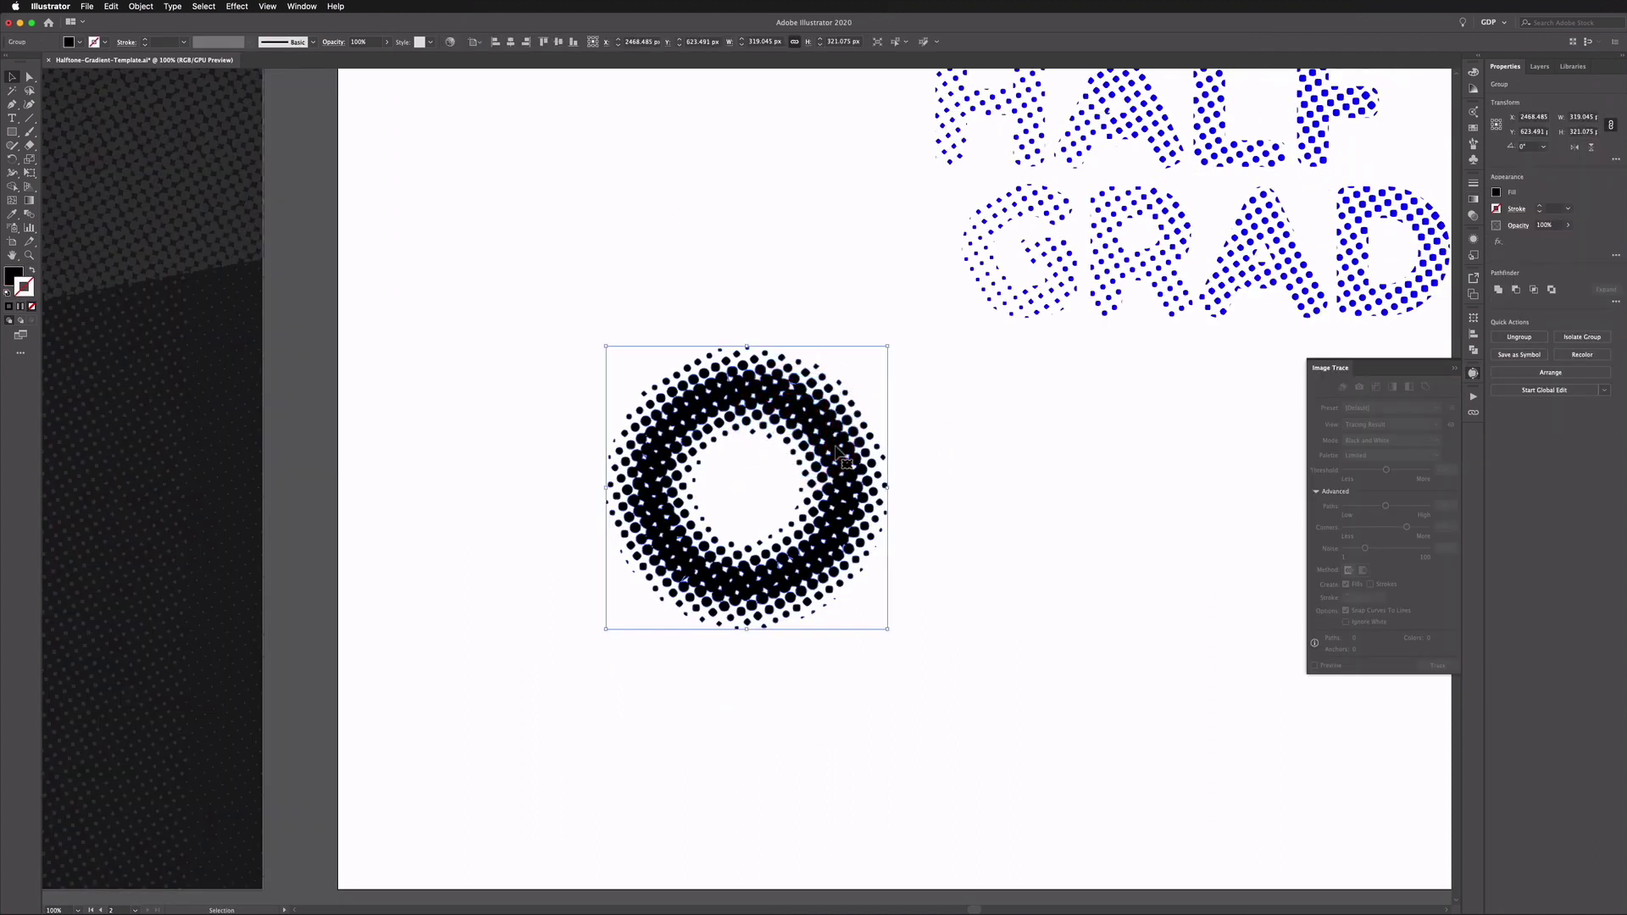
key("super+plus")
key("super+plus")
key("super+plus")
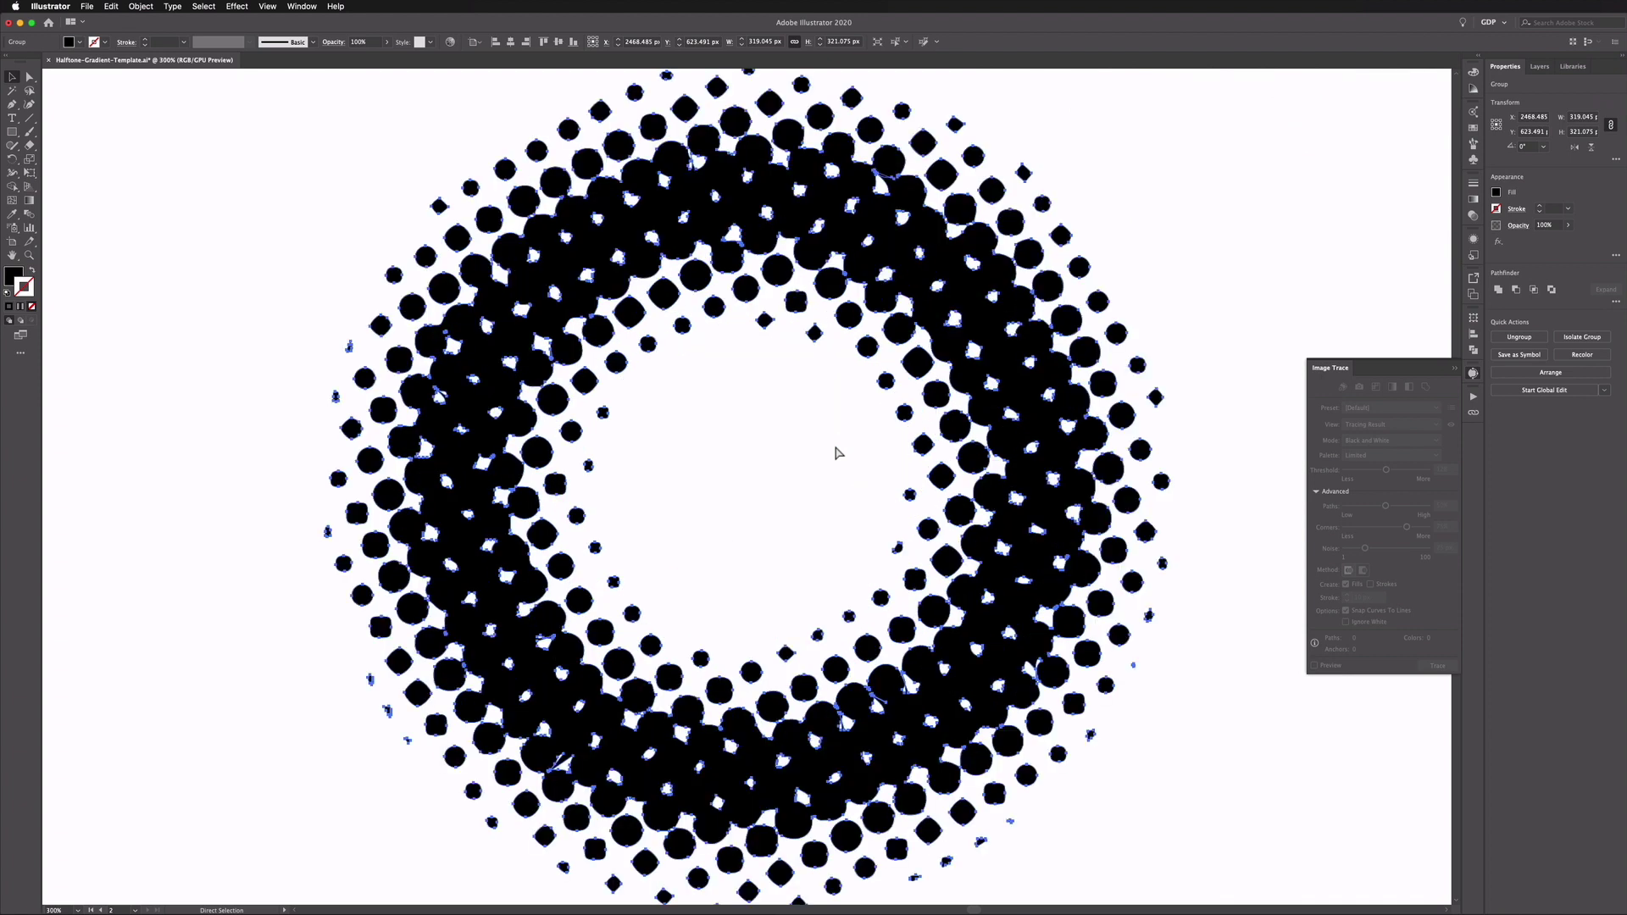
key("super+minus")
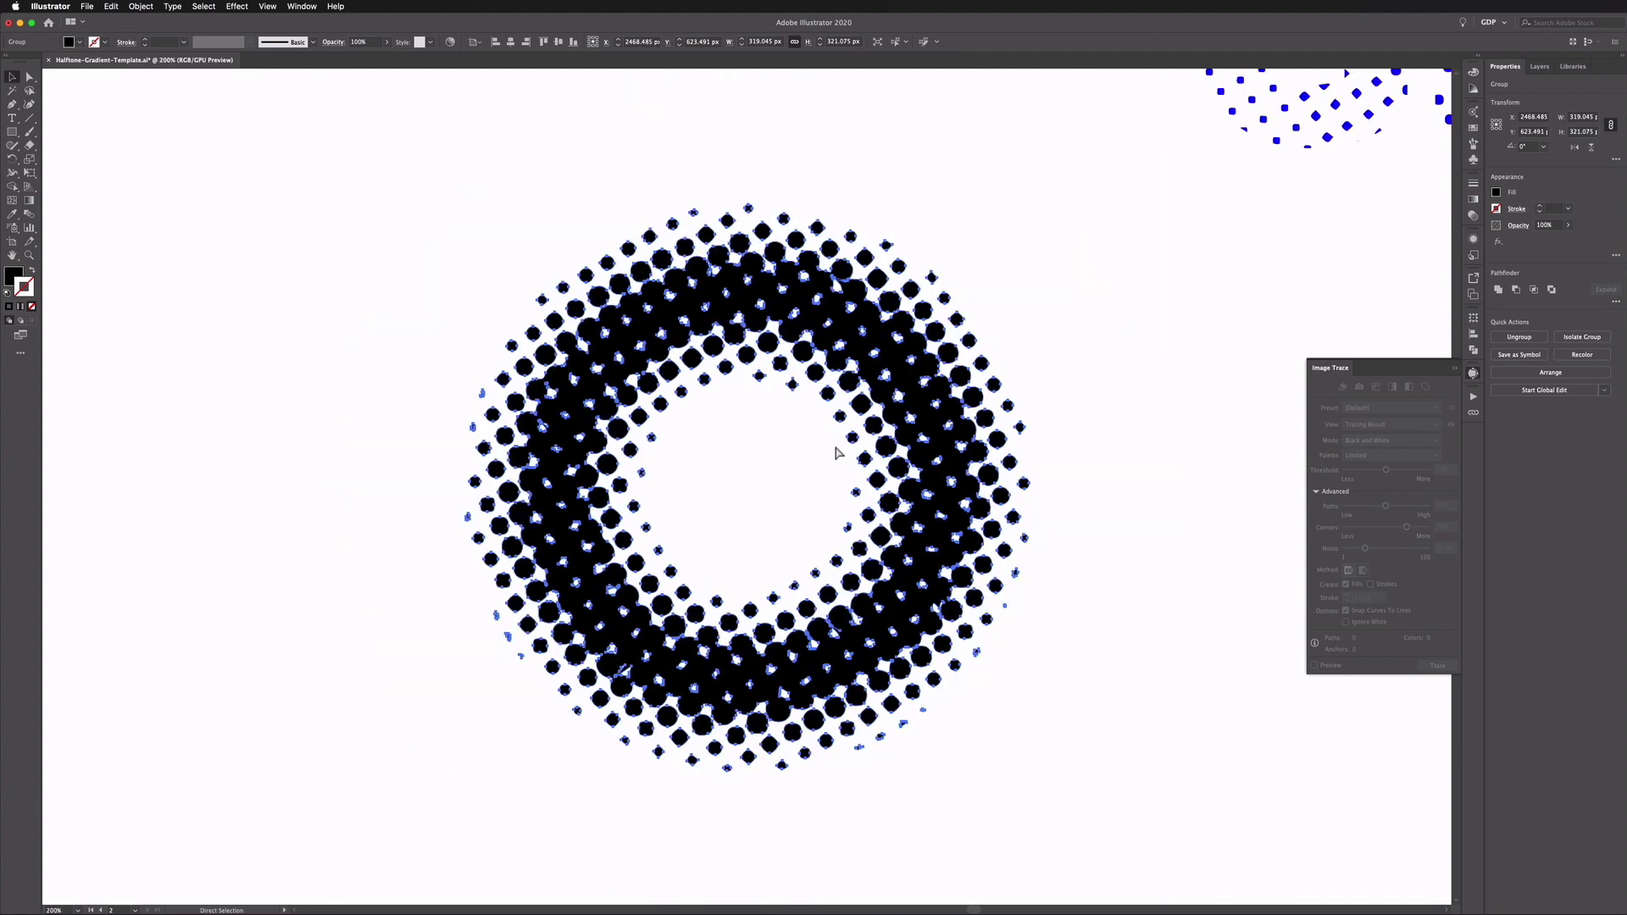
key("super+minus")
key("super+minus")
key("super+minus")
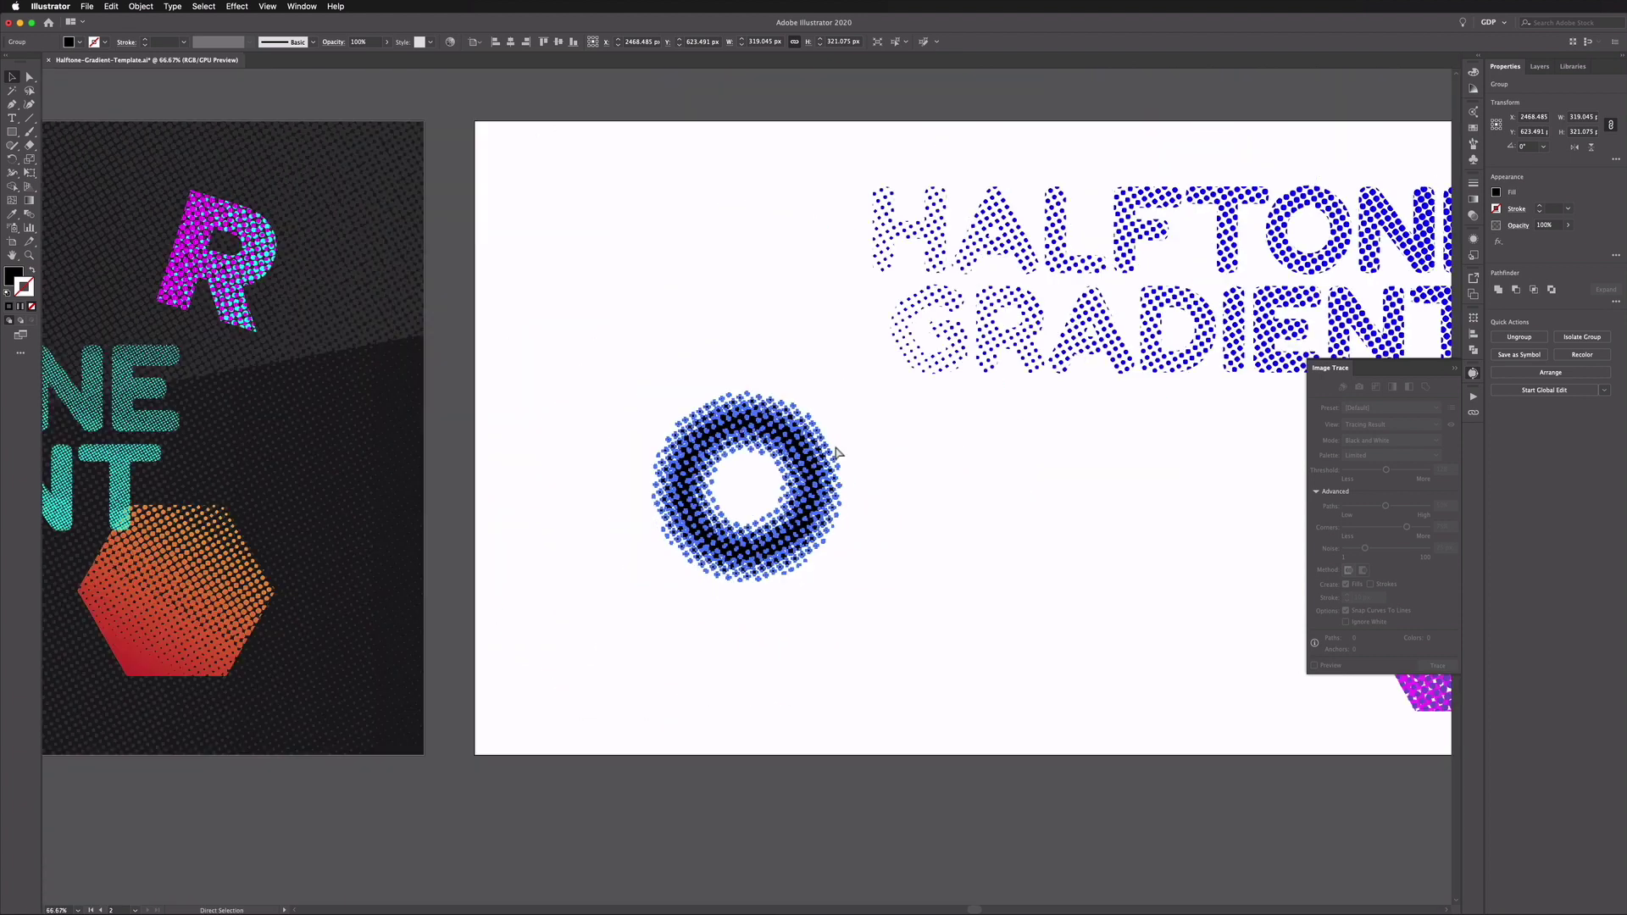
key("super+plus")
scroll(927, 412, "right", 10)
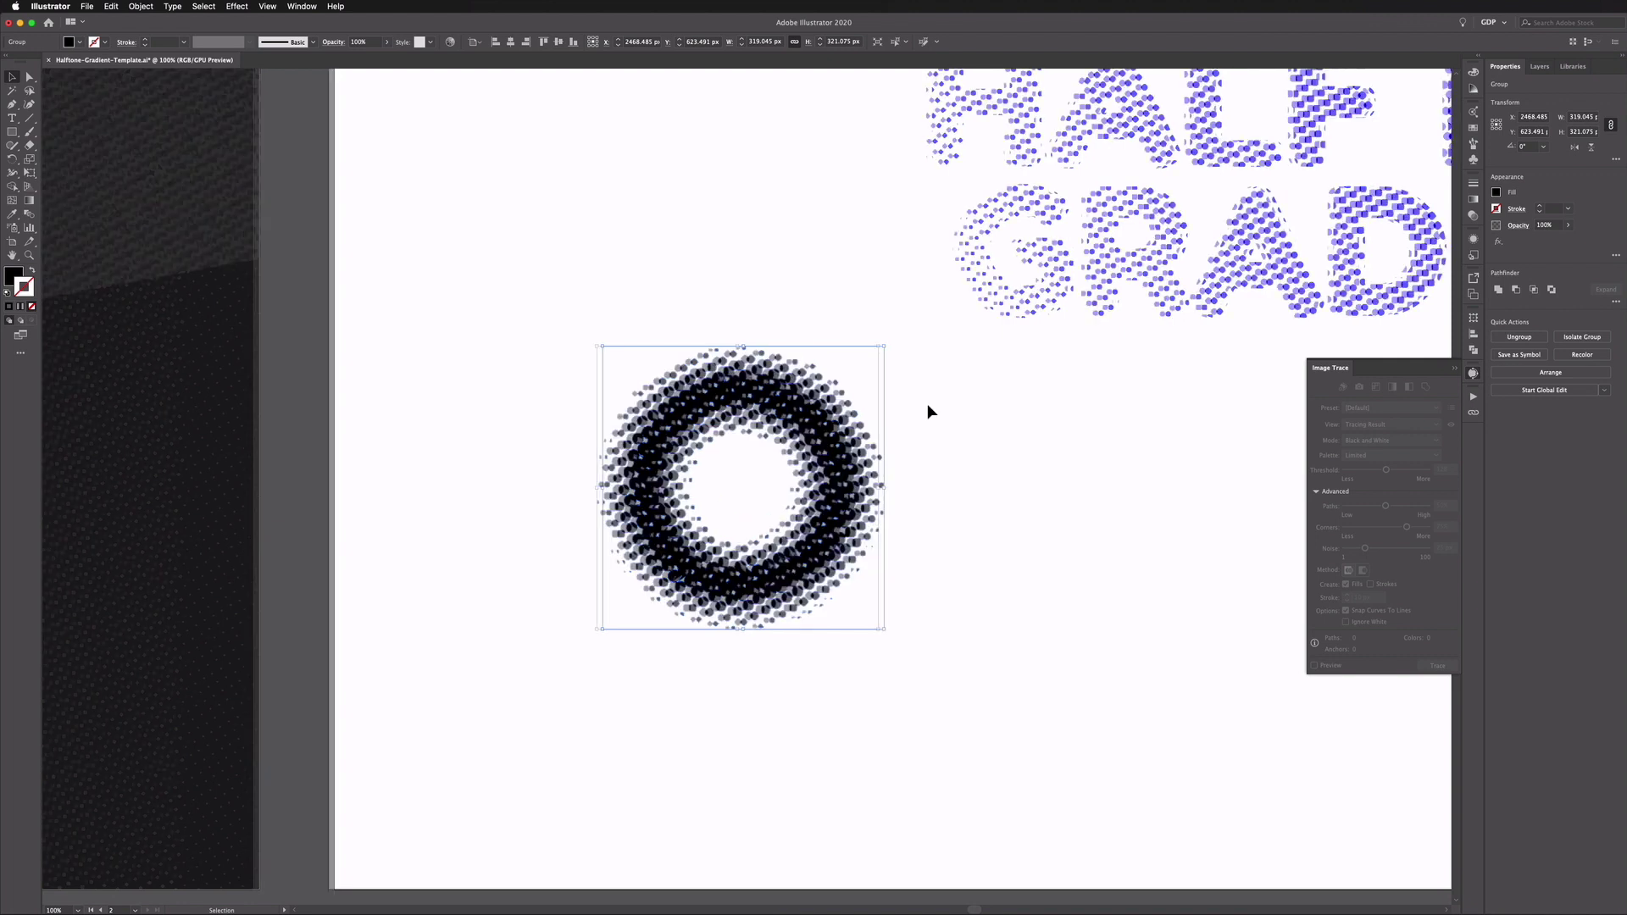
scroll(926, 412, "down", 1)
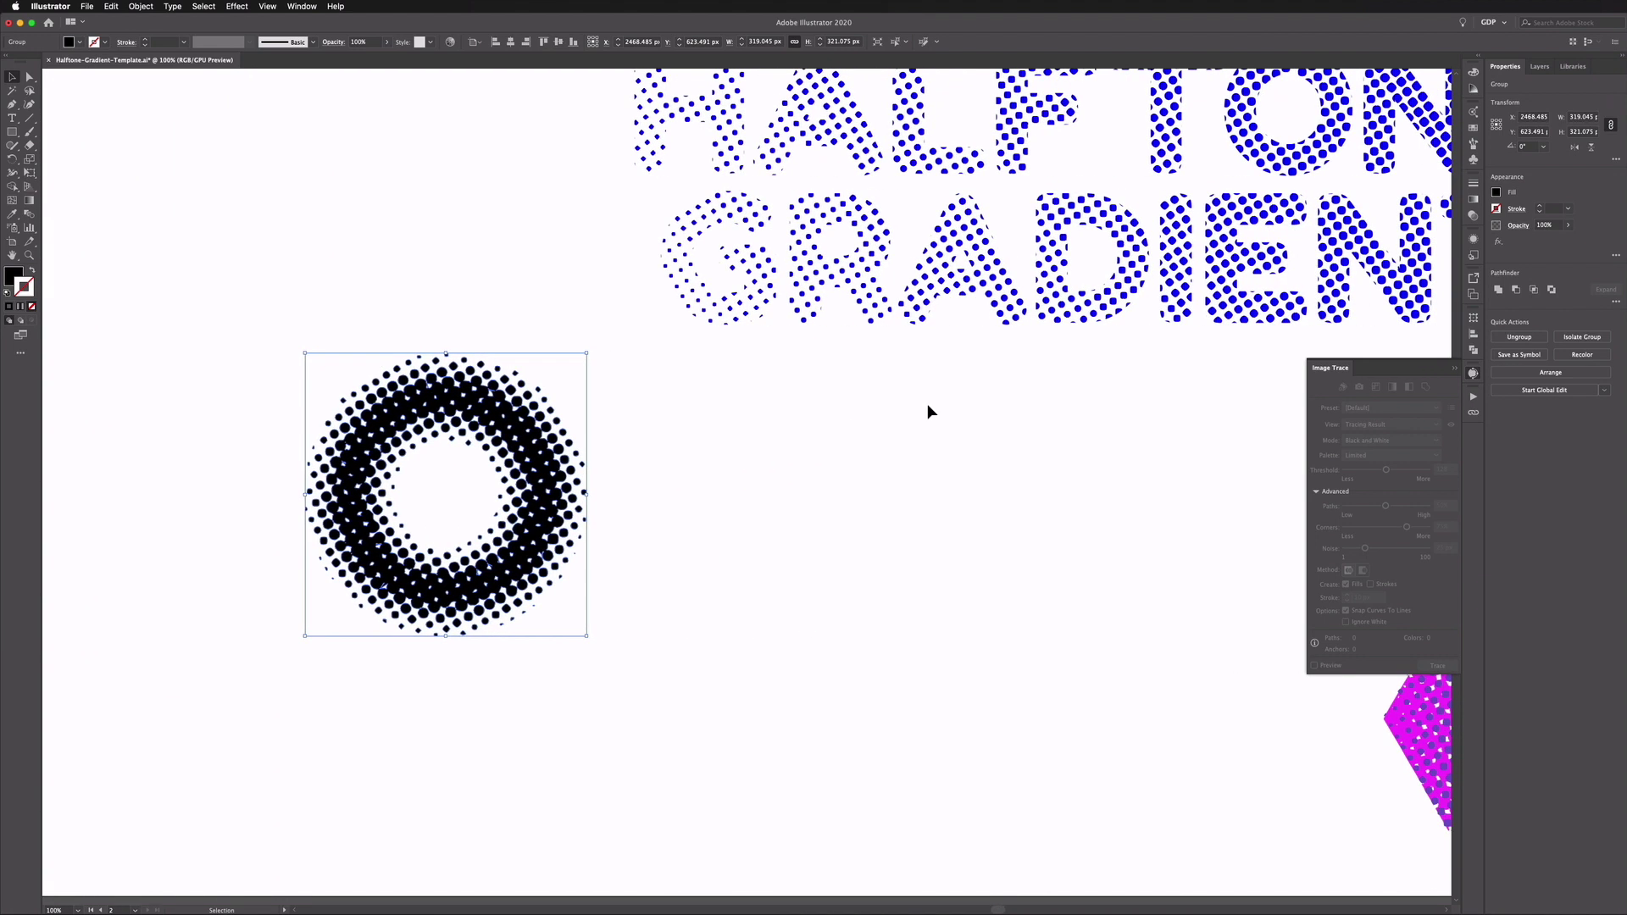